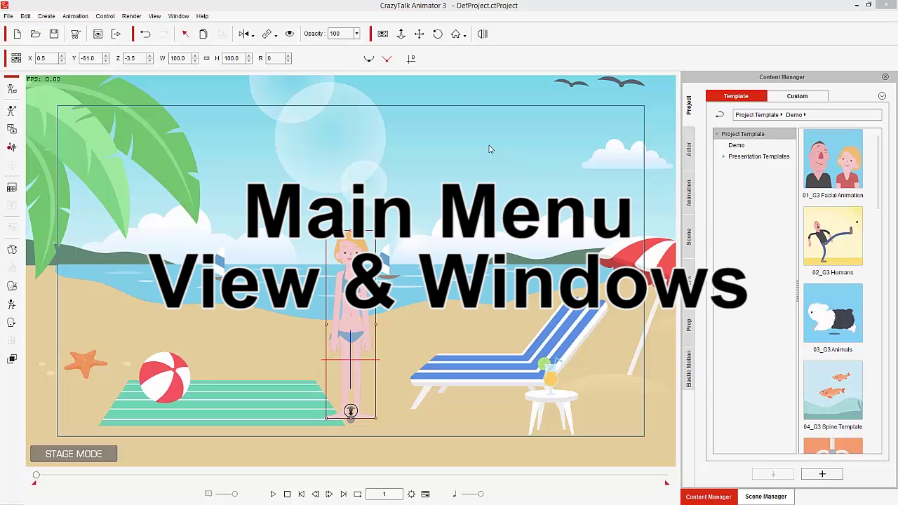
pyautogui.click(366, 9)
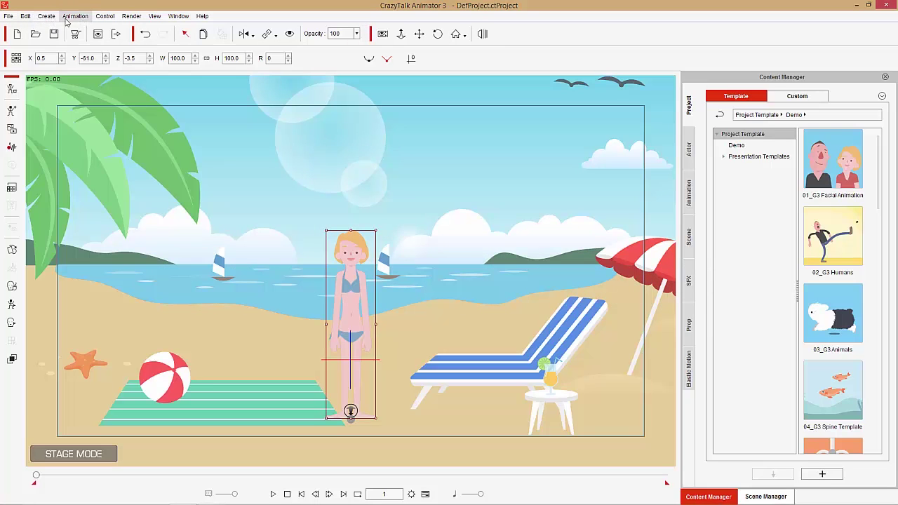
pyautogui.click(10, 17)
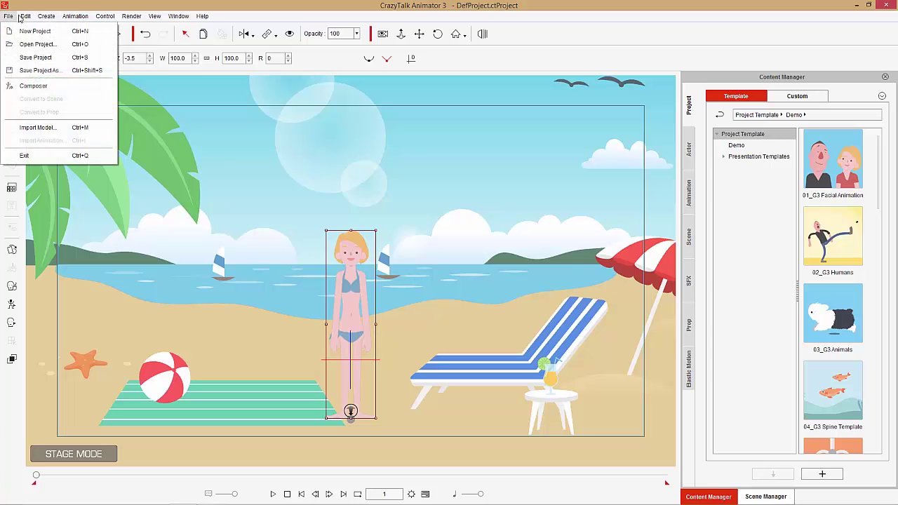
pyautogui.moveTo(25, 17)
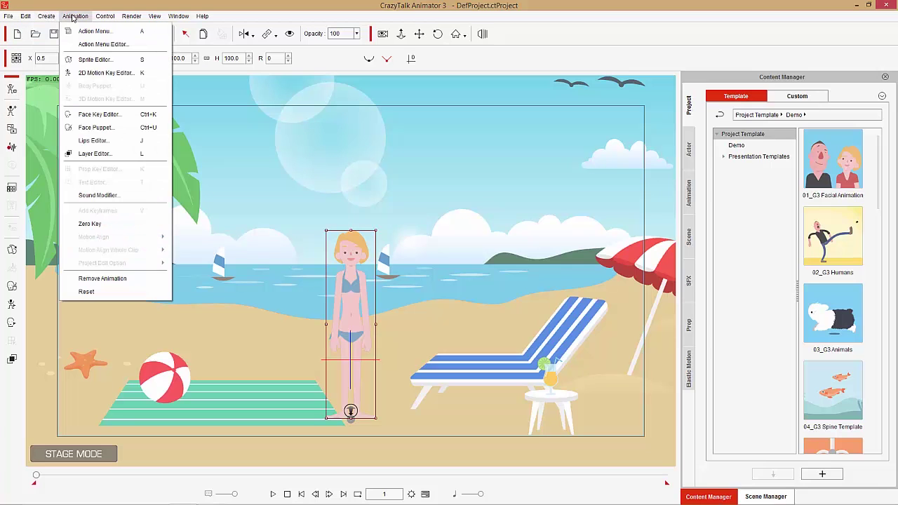
pyautogui.moveTo(102, 17)
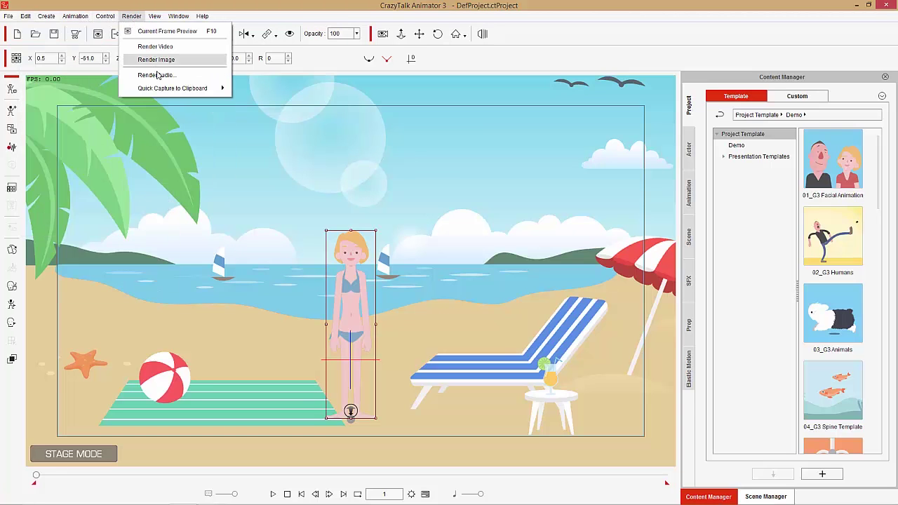
pyautogui.click(157, 19)
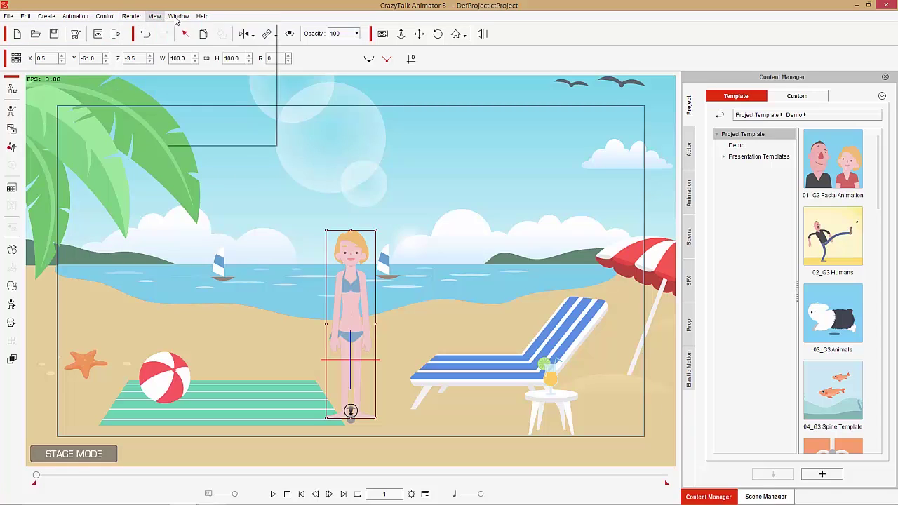
# Turn off the Stage / Composer on-screen display so the mode label is hidden on the stage
pyautogui.click(160, 17)
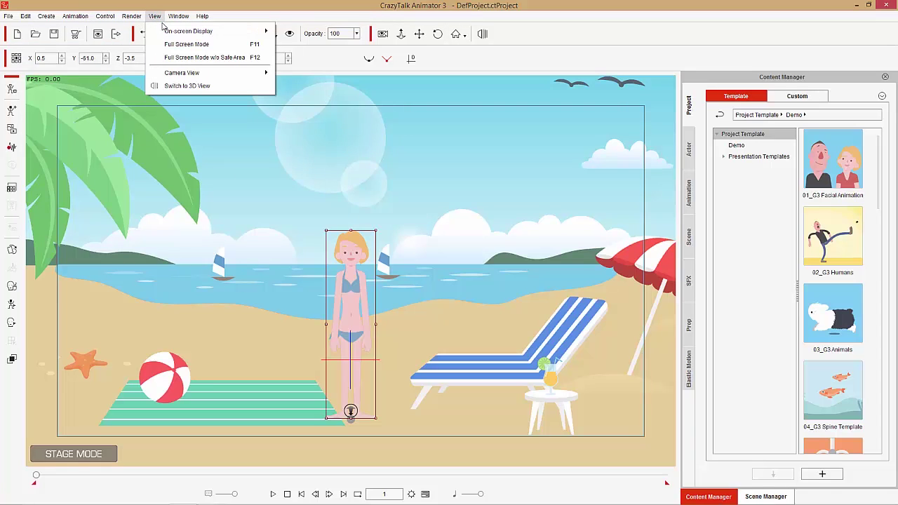
pyautogui.moveTo(168, 31)
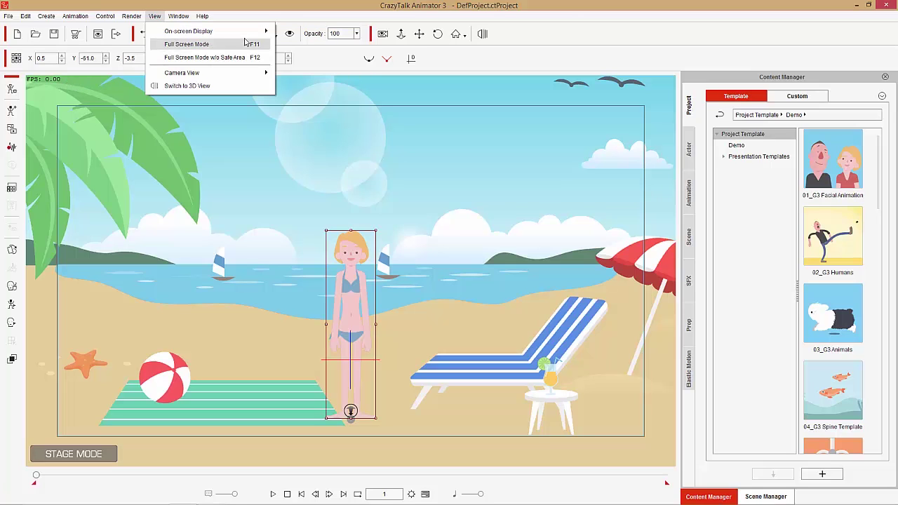
pyautogui.moveTo(210, 31)
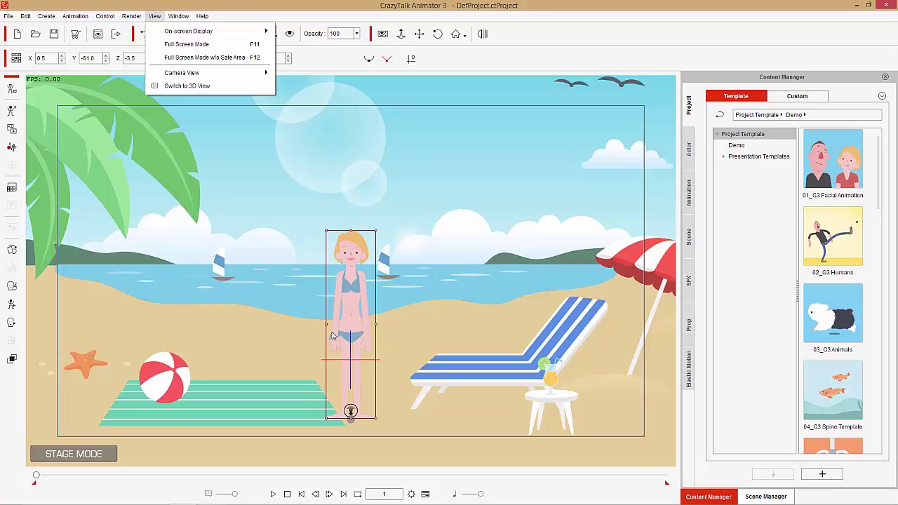
pyautogui.moveTo(252, 31)
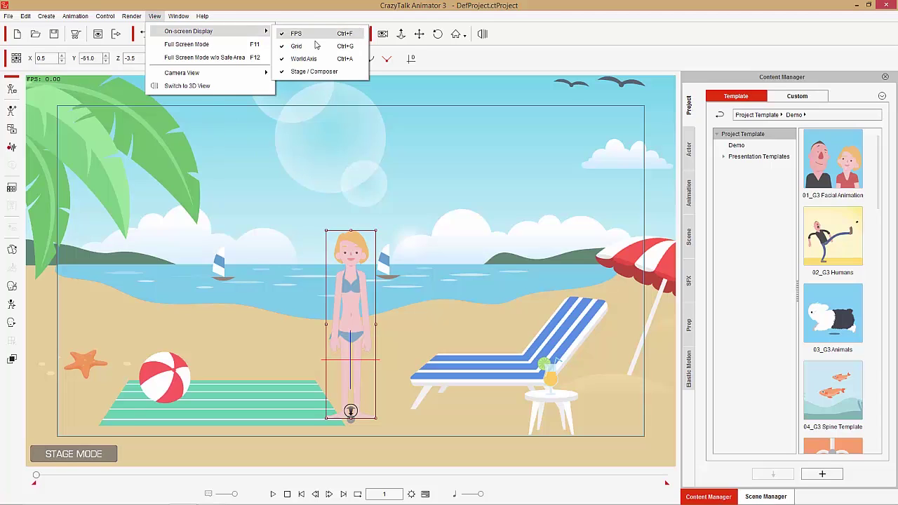
pyautogui.click(313, 71)
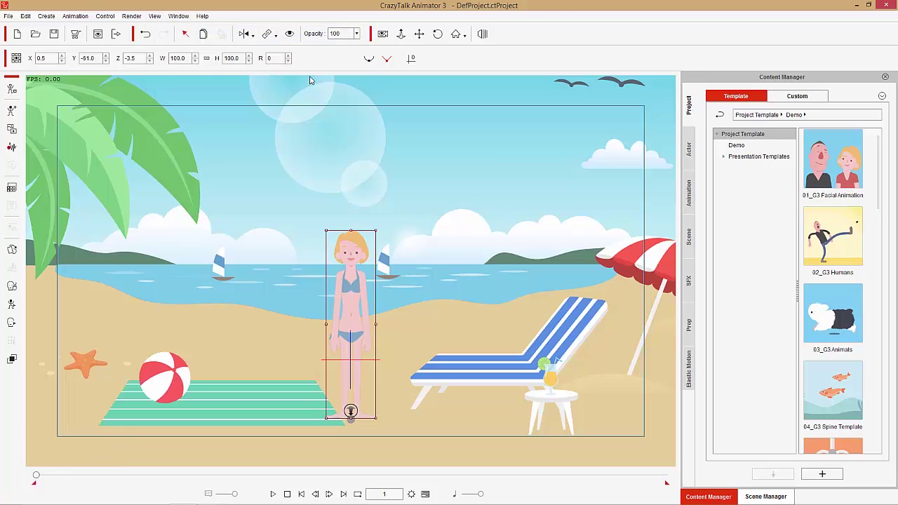
# Turn the Stage / Composer on-screen display back on
pyautogui.click(154, 16)
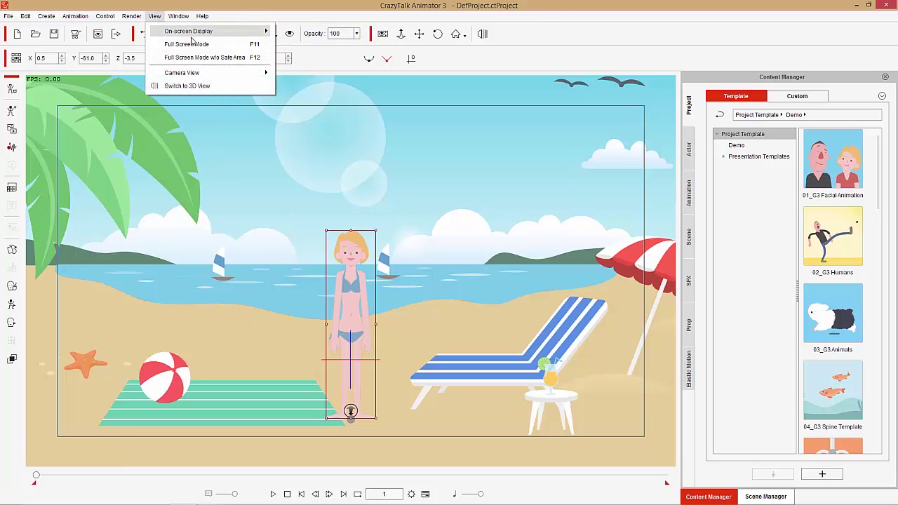
pyautogui.moveTo(210, 32)
pyautogui.click(313, 72)
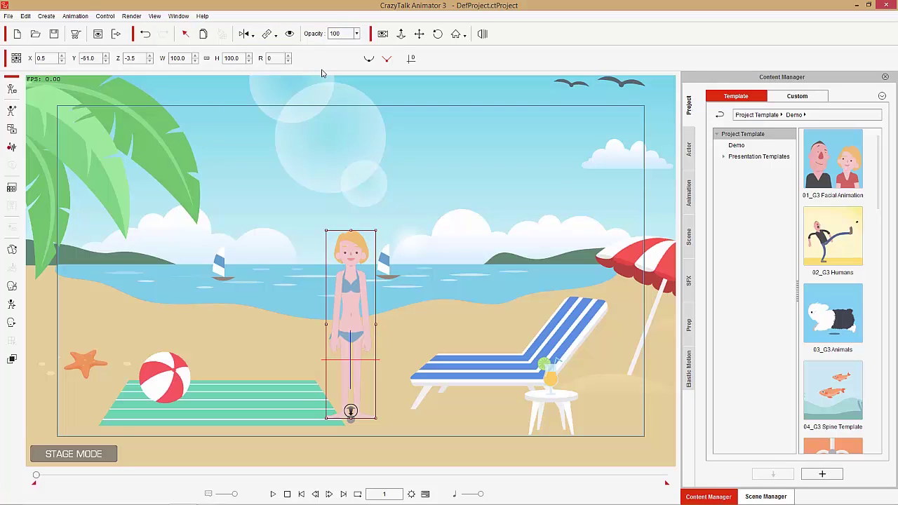
# Preview the stage in Full Screen Mode and return to the normal workspace
pyautogui.click(155, 15)
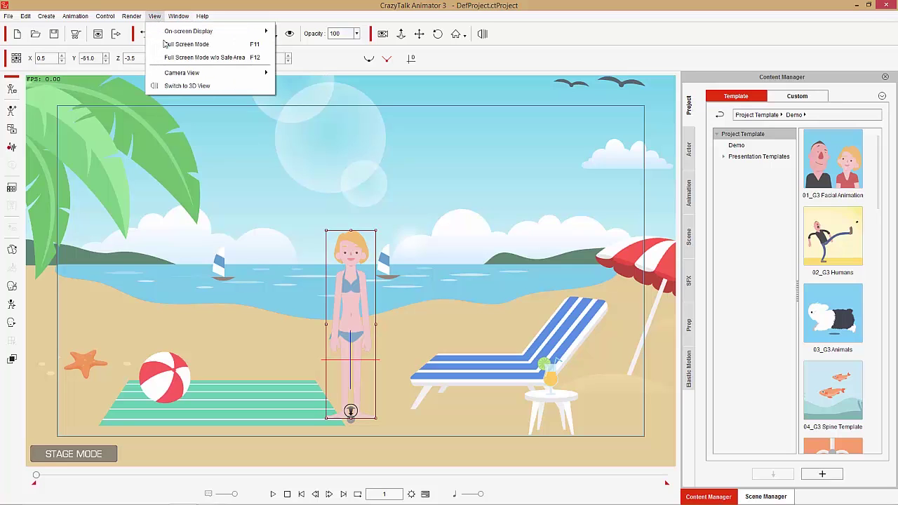
pyautogui.click(184, 47)
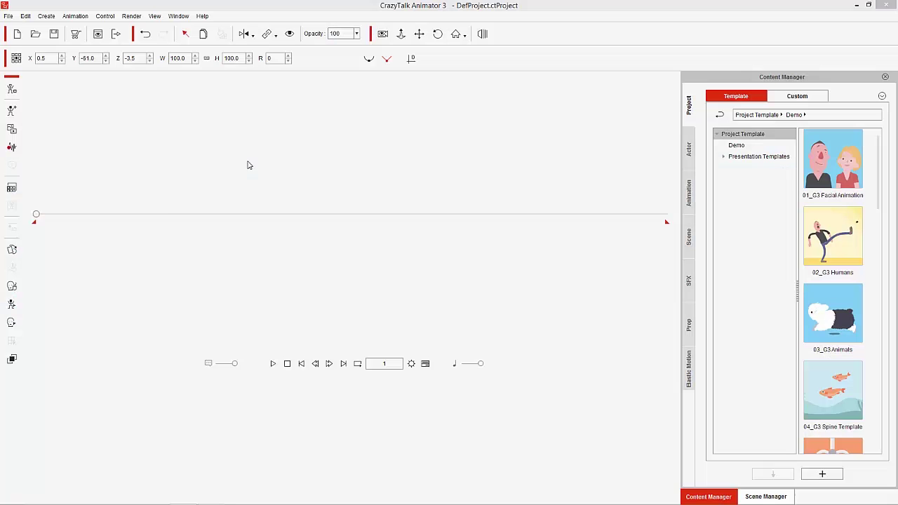
pyautogui.press('Escape')
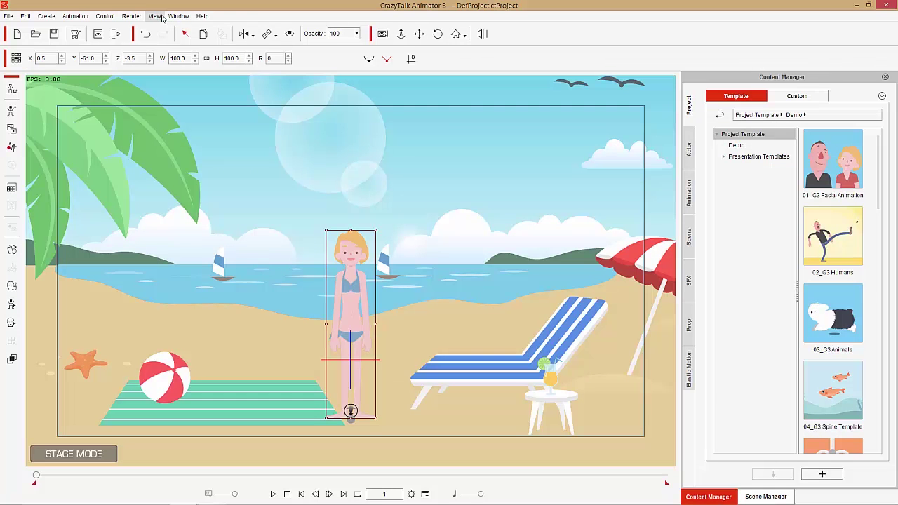
# Hide the Project Toolbar and show it again
pyautogui.click(155, 16)
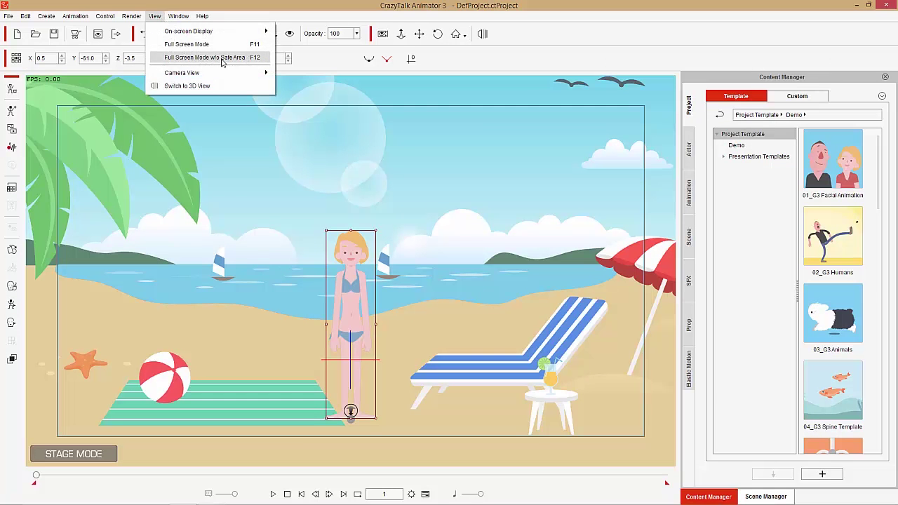
pyautogui.moveTo(210, 73)
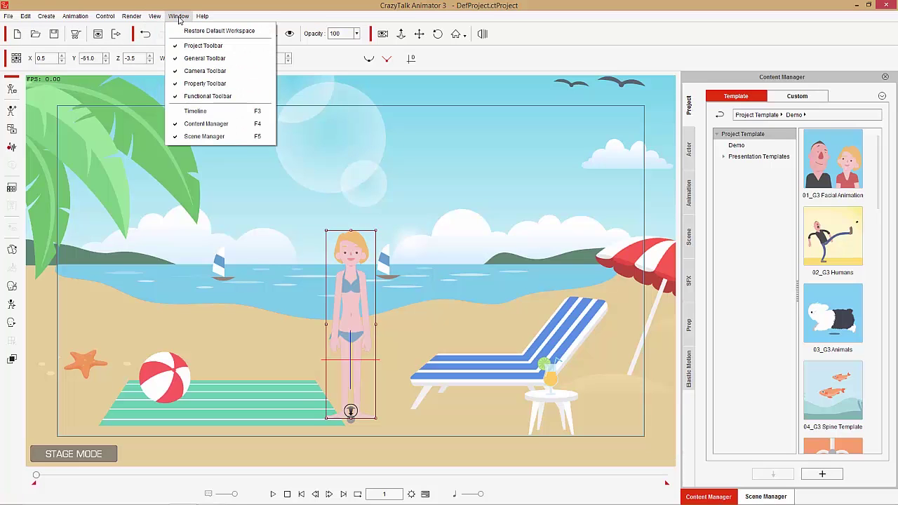
pyautogui.click(214, 48)
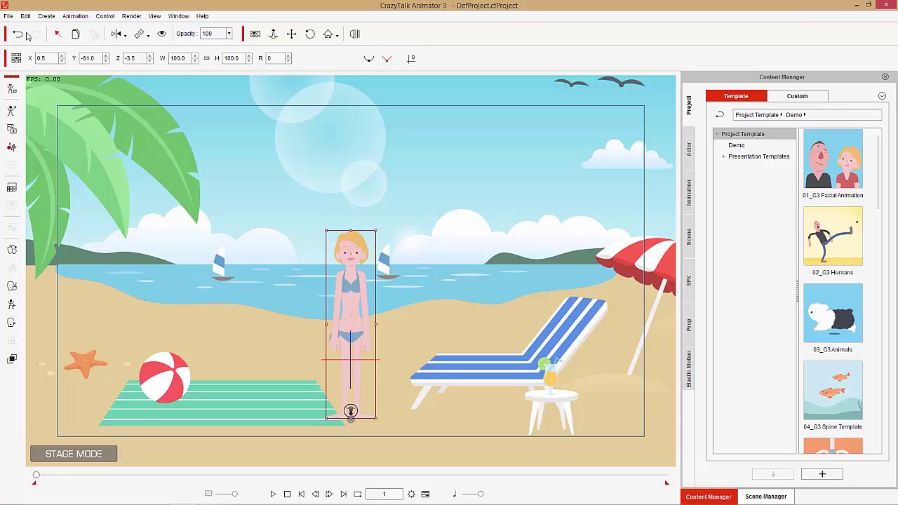
pyautogui.click(178, 15)
pyautogui.click(197, 48)
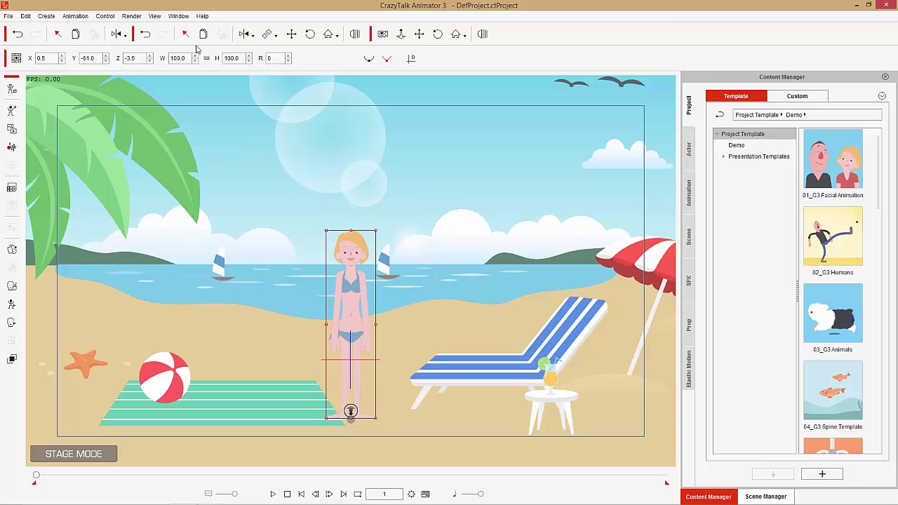
# View the project's object list in the Scene Manager and return to the Content Manager
pyautogui.click(178, 16)
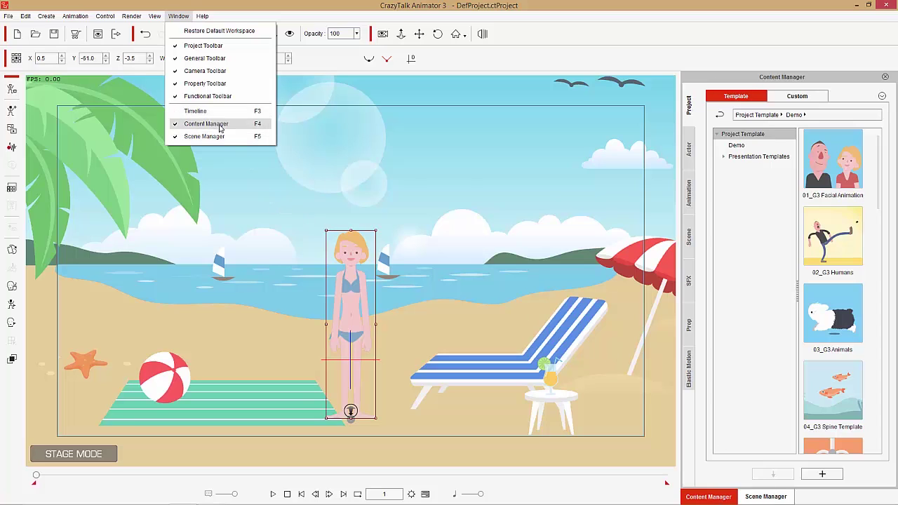
pyautogui.click(351, 7)
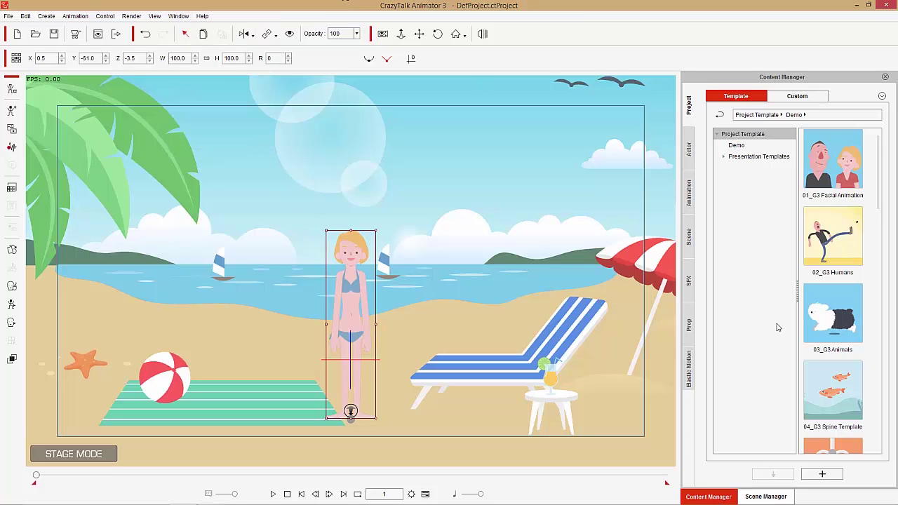
pyautogui.press('F7')
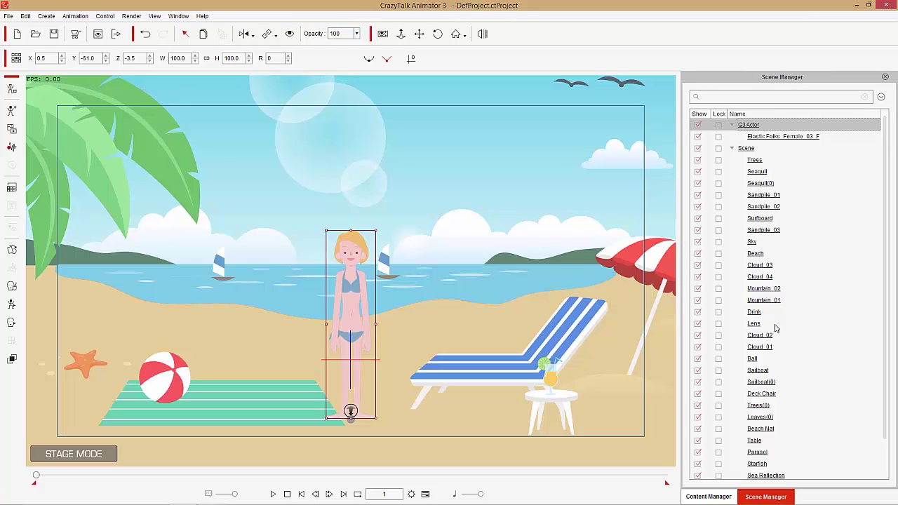
pyautogui.click(719, 497)
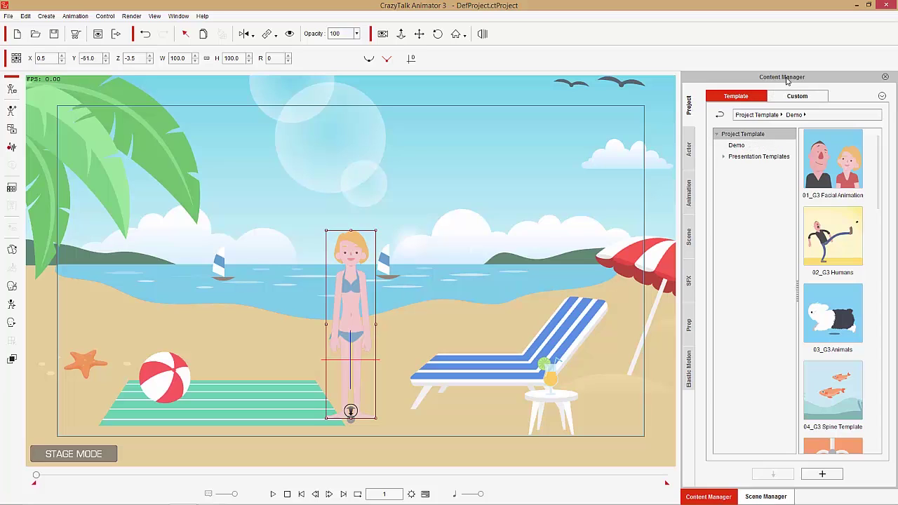
# Browse the Actor character templates and the Animation motion template folders, collapsing the 1_G3 Human and 2_G3 Animals motion folders
pyautogui.click(689, 148)
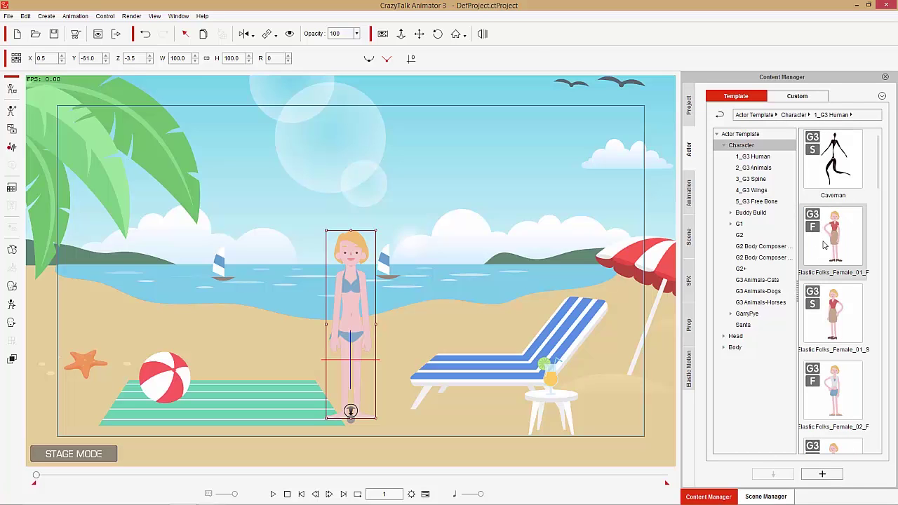
pyautogui.click(690, 198)
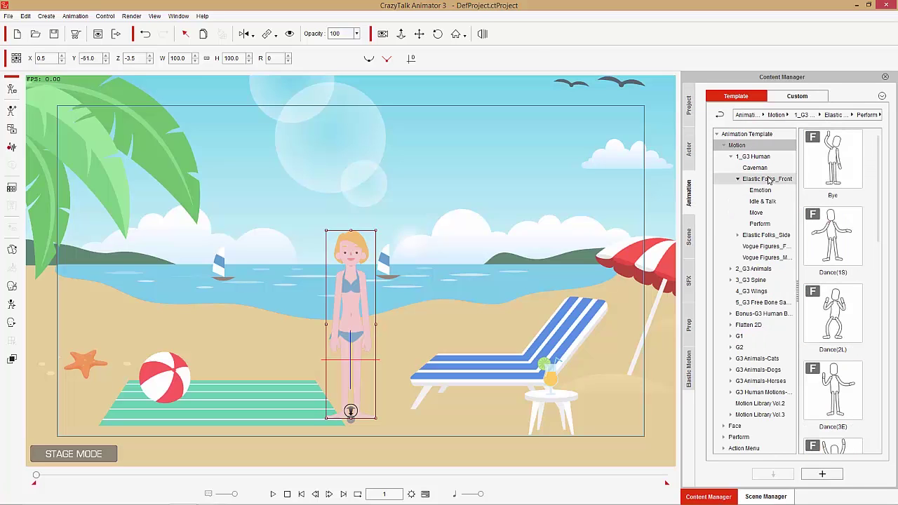
pyautogui.click(730, 157)
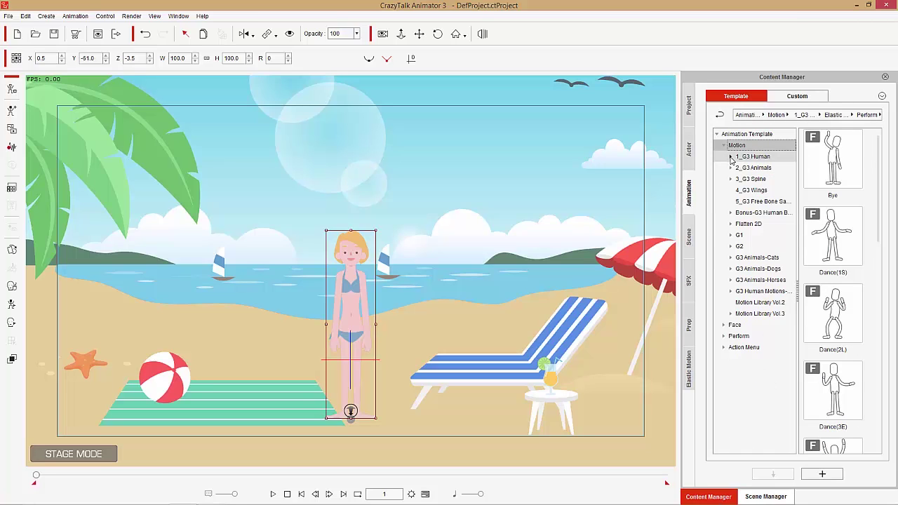
pyautogui.click(730, 168)
pyautogui.click(730, 169)
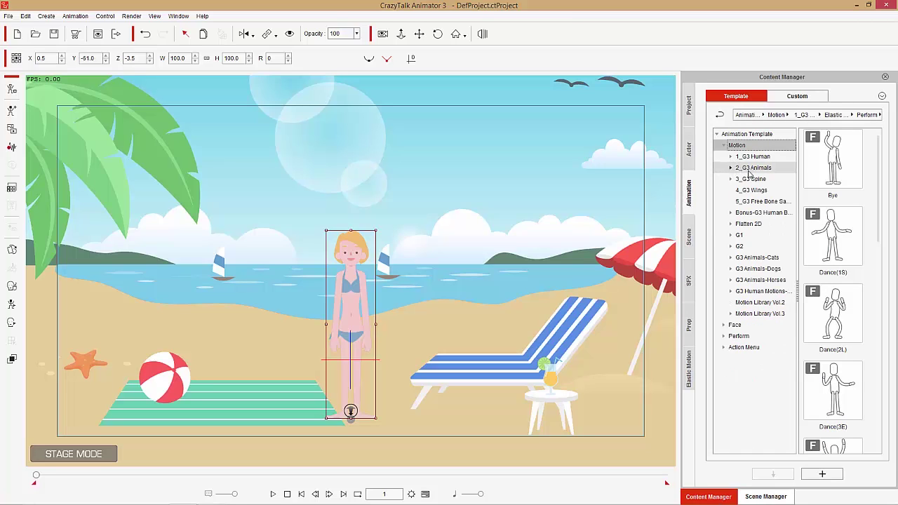
# Browse the Scene templates, including the Scene, Image Layer and Background categories
pyautogui.click(689, 237)
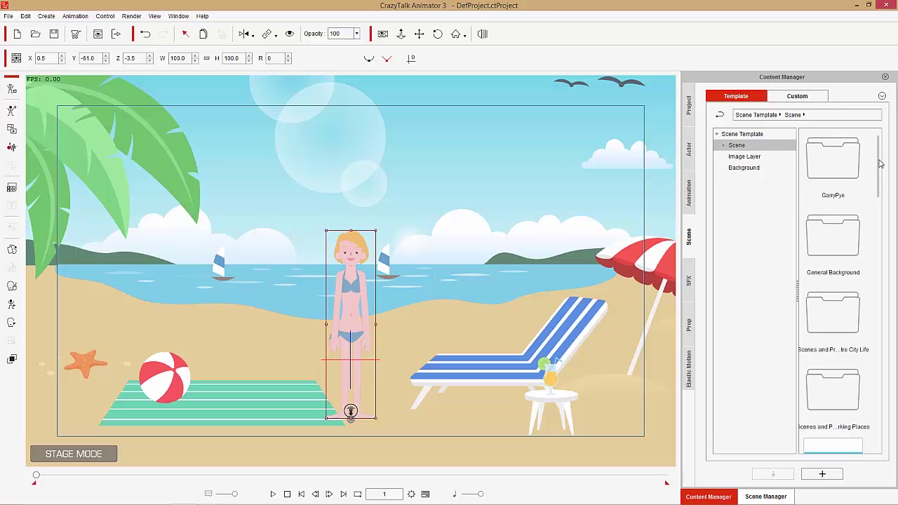
pyautogui.moveTo(877, 179); pyautogui.dragTo(877, 154)
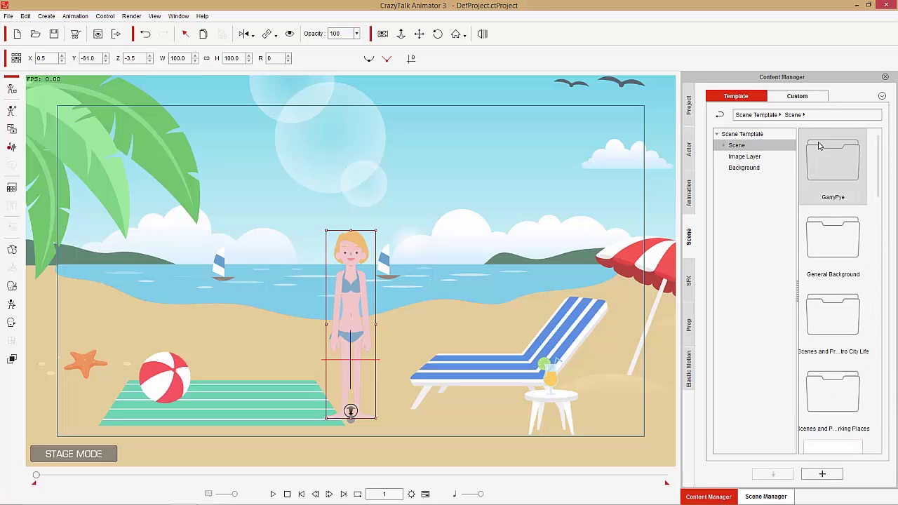
pyautogui.click(762, 156)
pyautogui.click(745, 169)
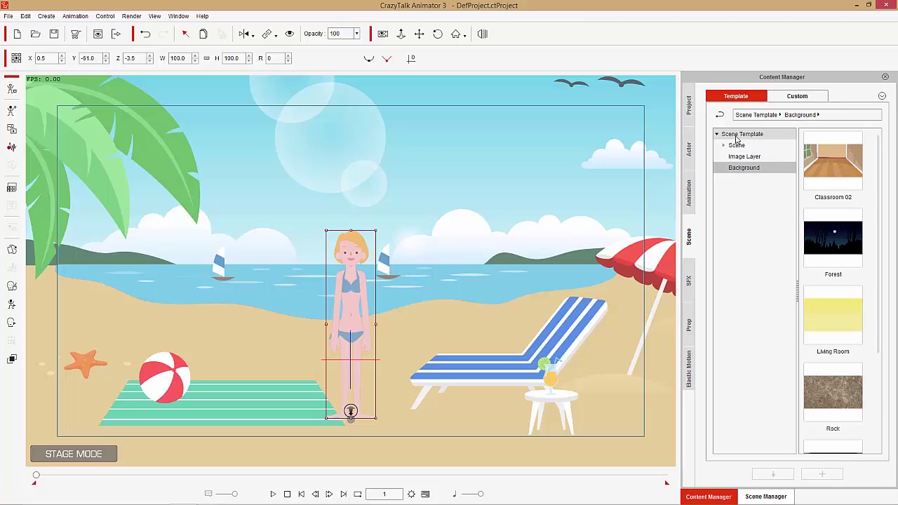
# Browse the SFX templates for Object, Sound and Comic text effects, leaving the Text folder collapsed
pyautogui.click(690, 287)
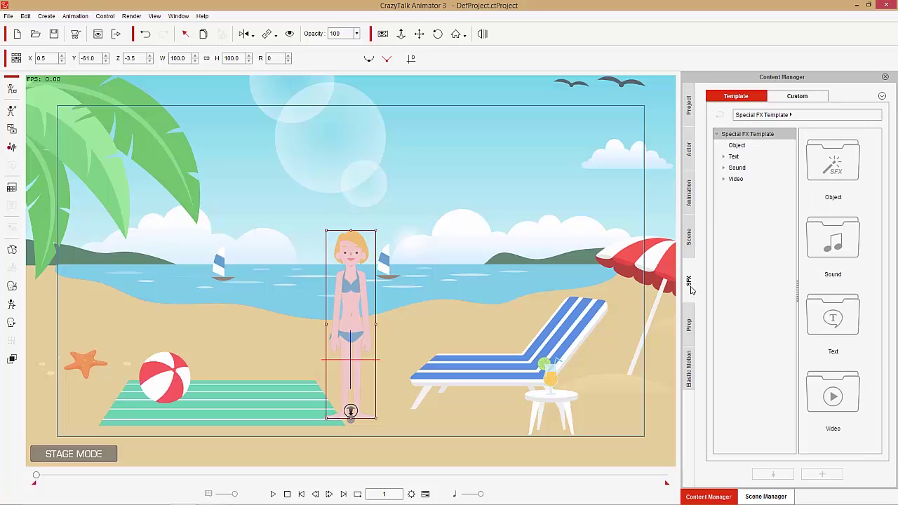
pyautogui.click(738, 145)
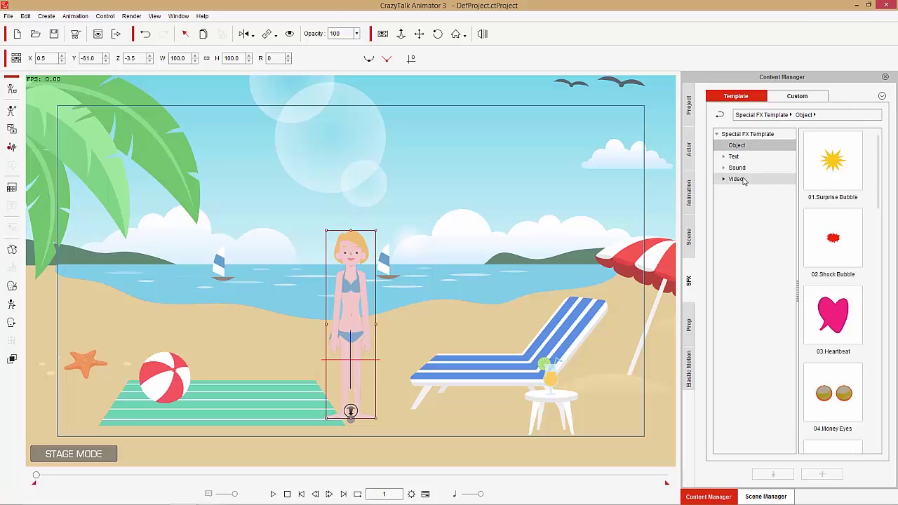
pyautogui.click(747, 174)
pyautogui.click(724, 157)
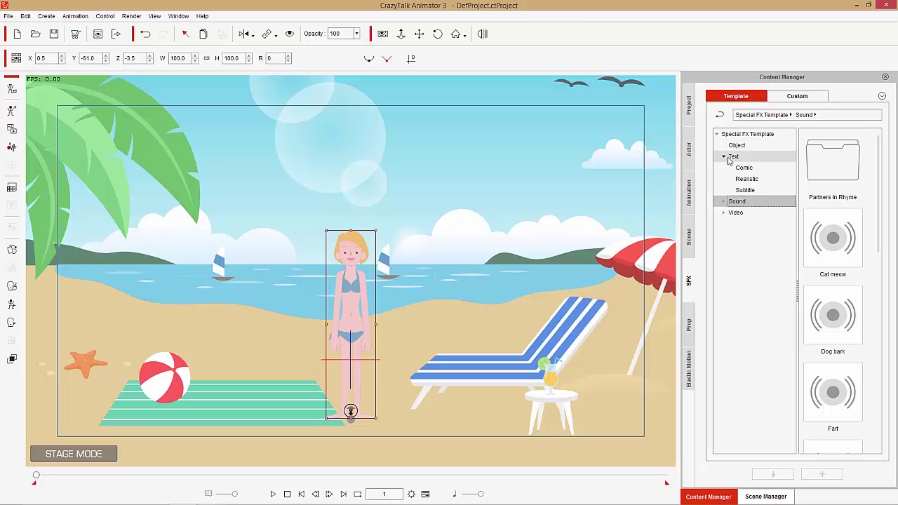
pyautogui.click(738, 168)
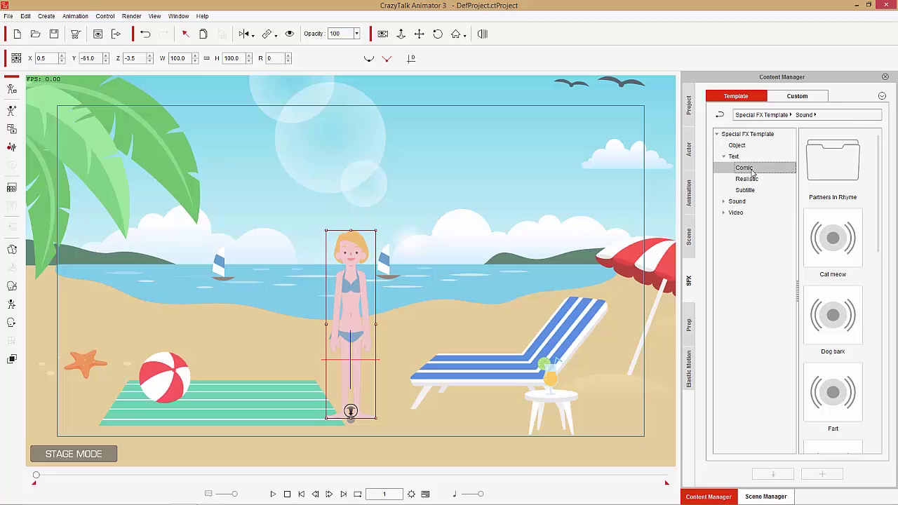
pyautogui.click(724, 157)
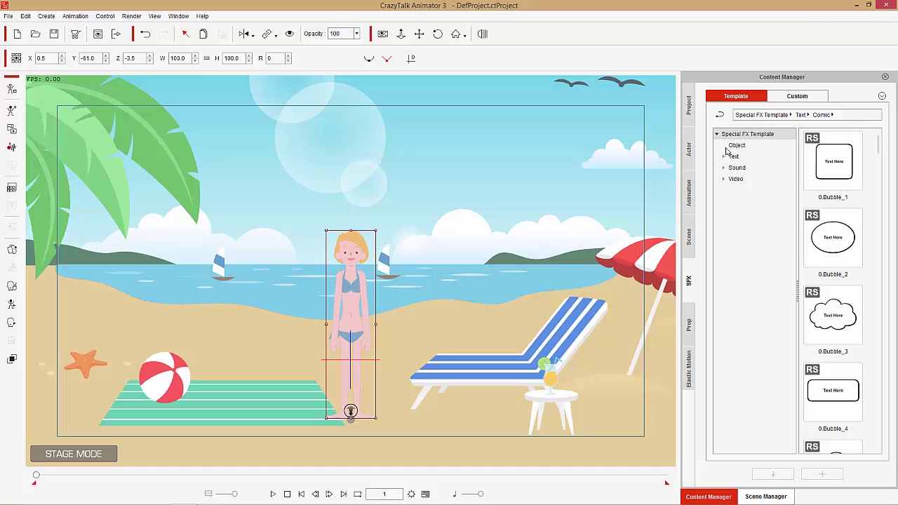
# Browse the Prop and Elastic Motion templates, returning to the Prop templates in the Content Manager
pyautogui.click(690, 324)
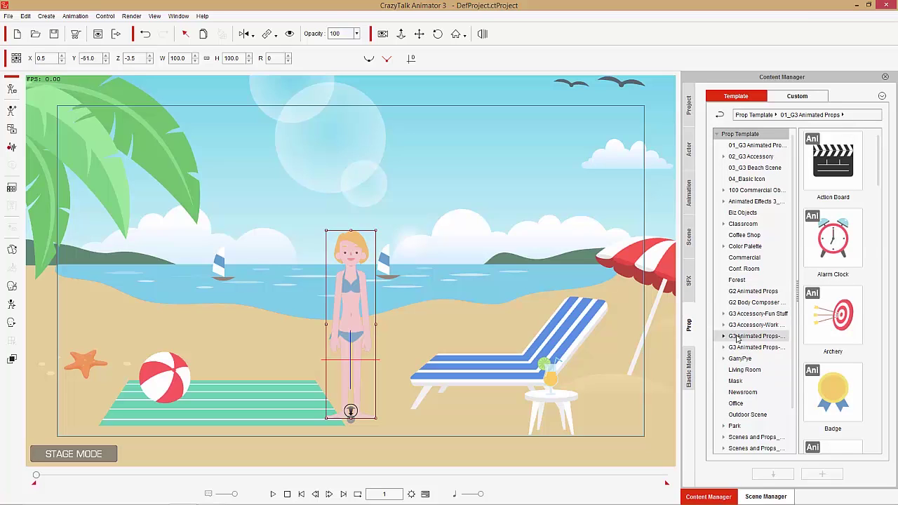
pyautogui.click(690, 375)
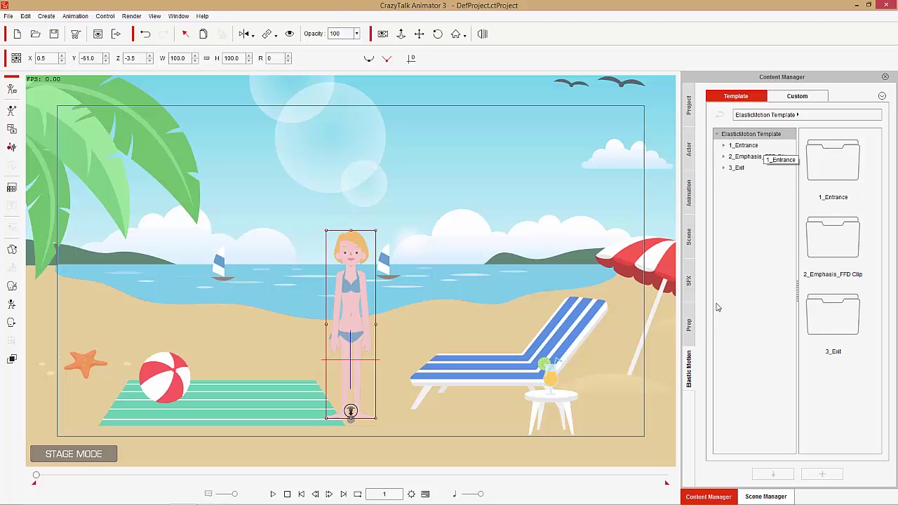
pyautogui.click(689, 327)
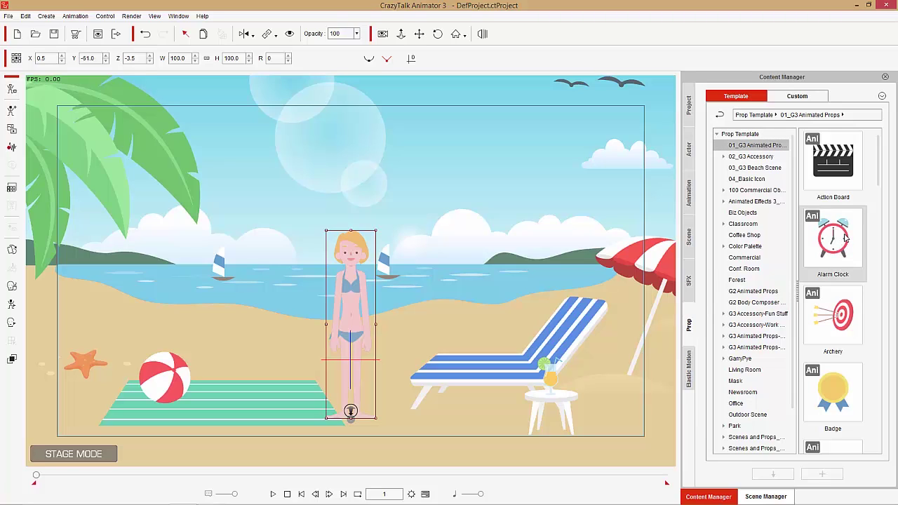
# Place the Alarm Clock prop on the beach beside the woman, enlarge it to about 83.6 and push it back to about Z -78
pyautogui.moveTo(847, 242); pyautogui.dragTo(262, 329)
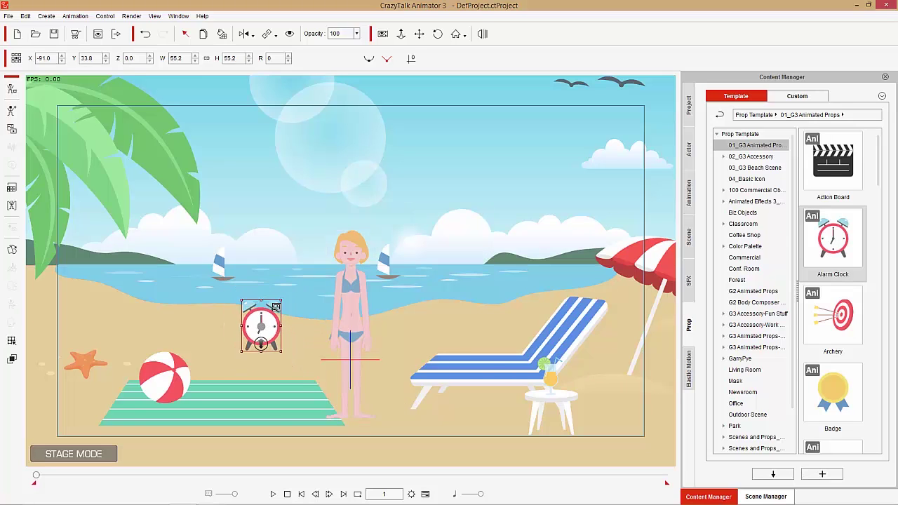
pyautogui.moveTo(299, 276)
pyautogui.mouseDown()
pyautogui.moveTo(288, 299)
pyautogui.moveTo(305, 282)
pyautogui.moveTo(282, 303)
pyautogui.moveTo(297, 287)
pyautogui.mouseUp()
pyautogui.moveTo(274, 315)
pyautogui.mouseDown()
pyautogui.moveTo(259, 317)
pyautogui.moveTo(263, 309)
pyautogui.mouseUp()
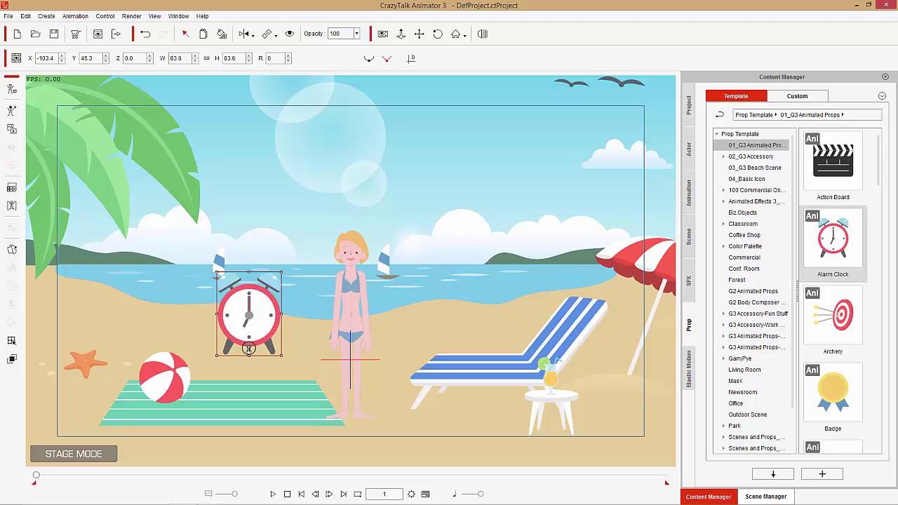
pyautogui.moveTo(249, 349)
pyautogui.mouseDown()
pyautogui.moveTo(245, 311)
pyautogui.moveTo(245, 338)
pyautogui.mouseUp()
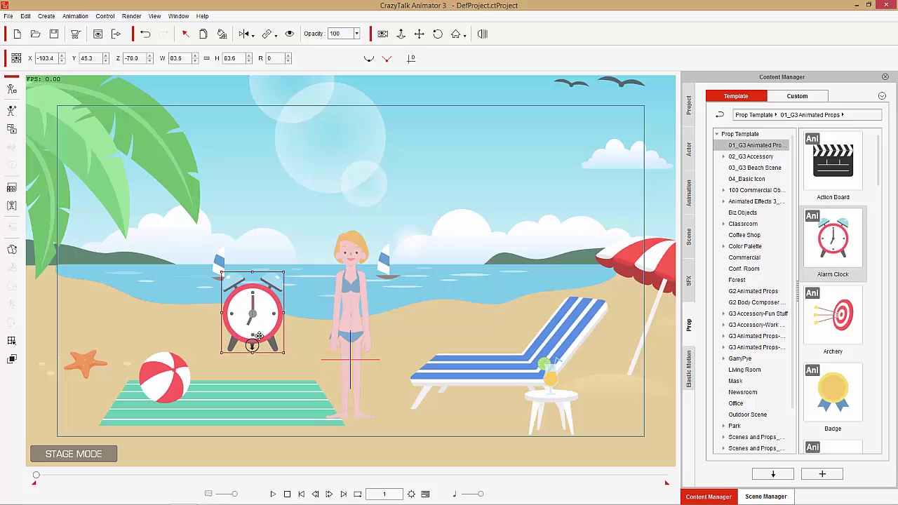
# Apply the alarm clock_start action to the alarm clock, followed by its alarm clock_ringing action
pyautogui.rightClick(263, 310)
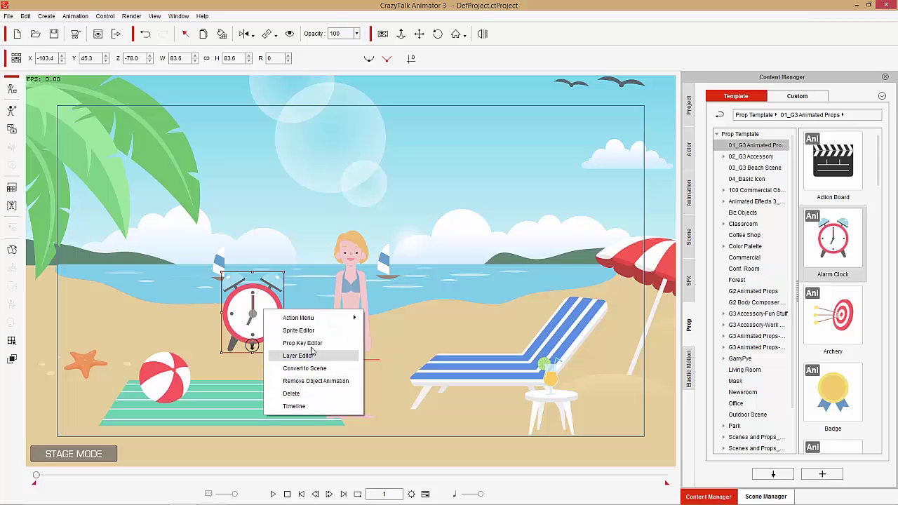
pyautogui.moveTo(319, 321)
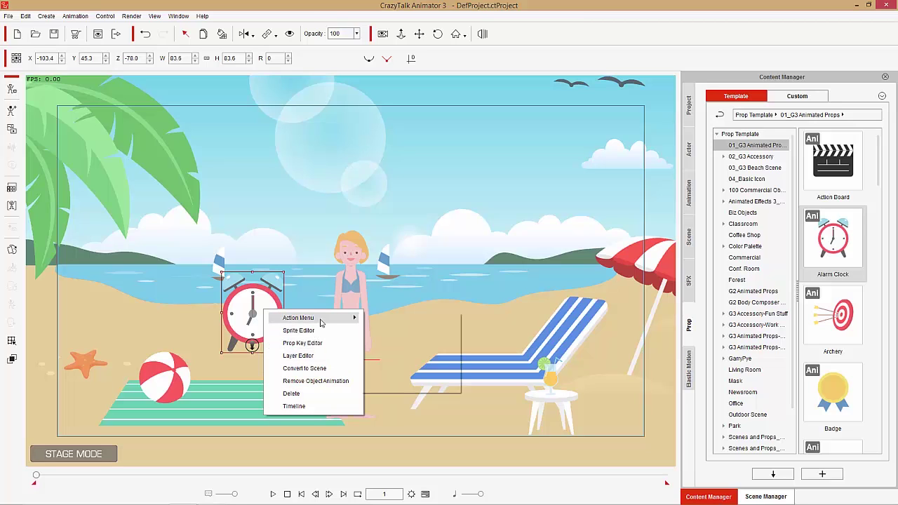
pyautogui.click(407, 334)
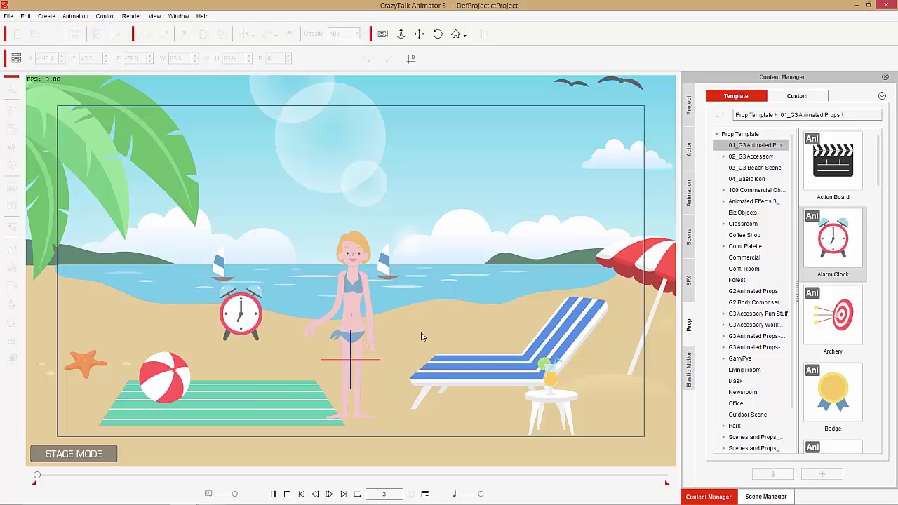
pyautogui.rightClick(267, 312)
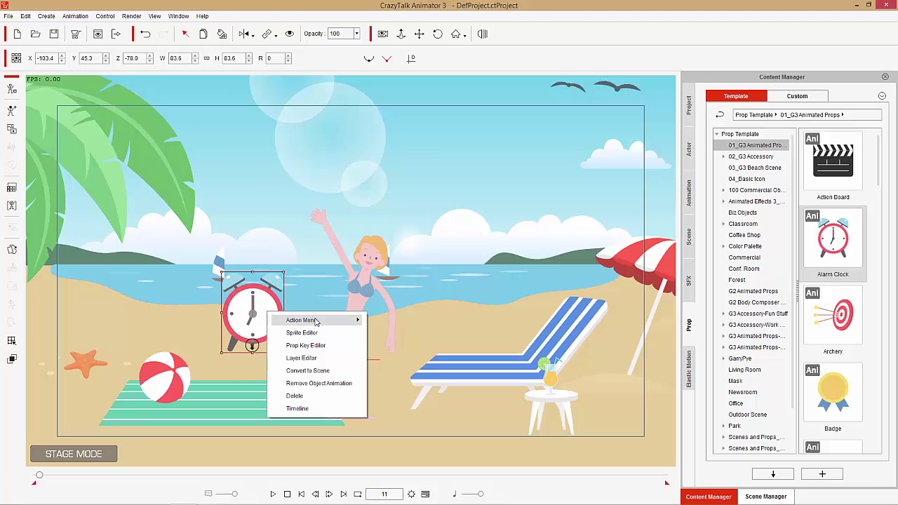
pyautogui.moveTo(319, 322)
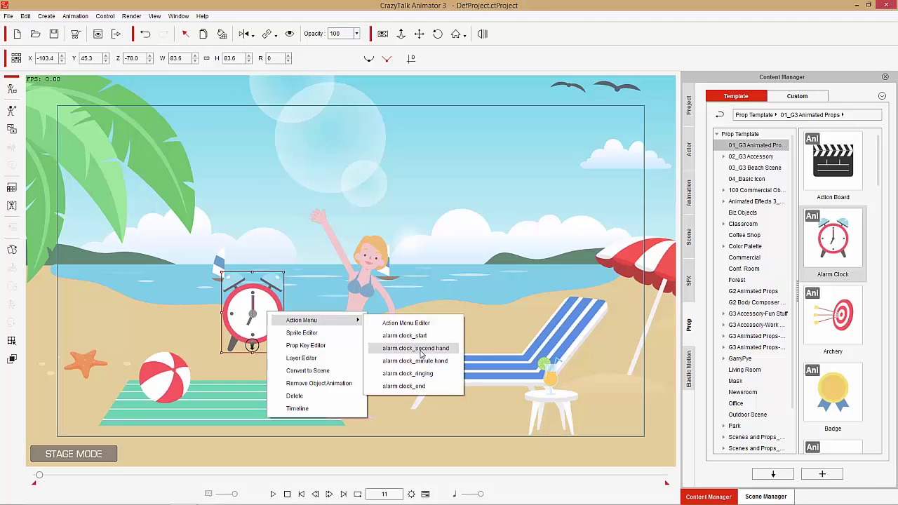
pyautogui.click(410, 373)
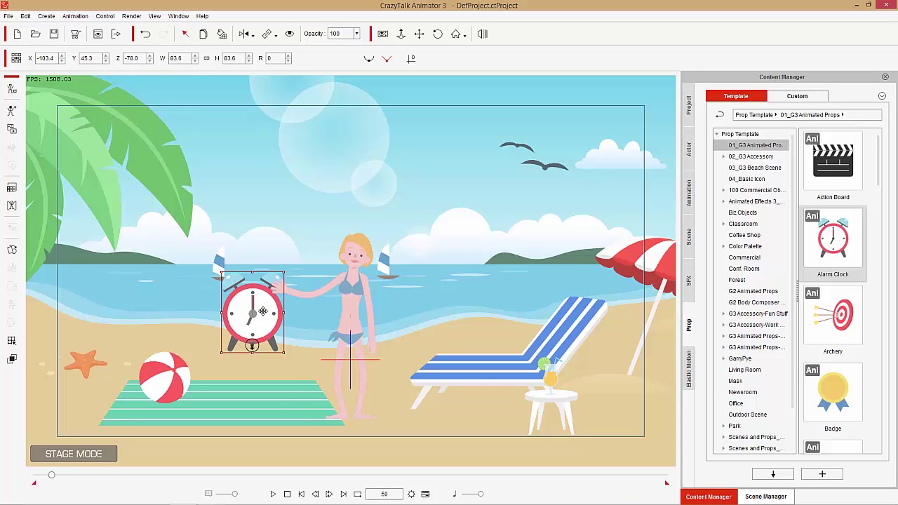
# Delete the alarm clock from the stage and return the playback to frame 1
pyautogui.press('Delete')
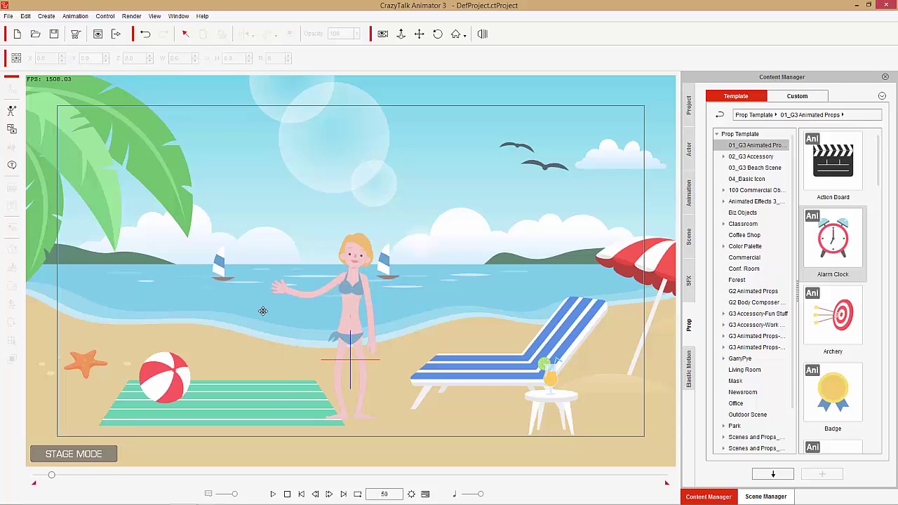
pyautogui.click(287, 494)
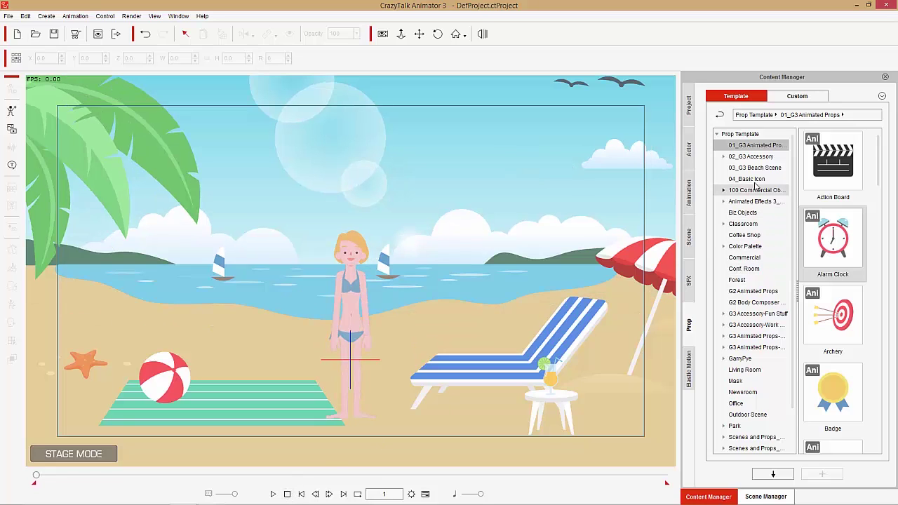
# Place the Elastic Folks_Male_03_F character from the 1_G3 Human actor templates at about X -79.7, Y -78.3, and delete it again
pyautogui.click(690, 150)
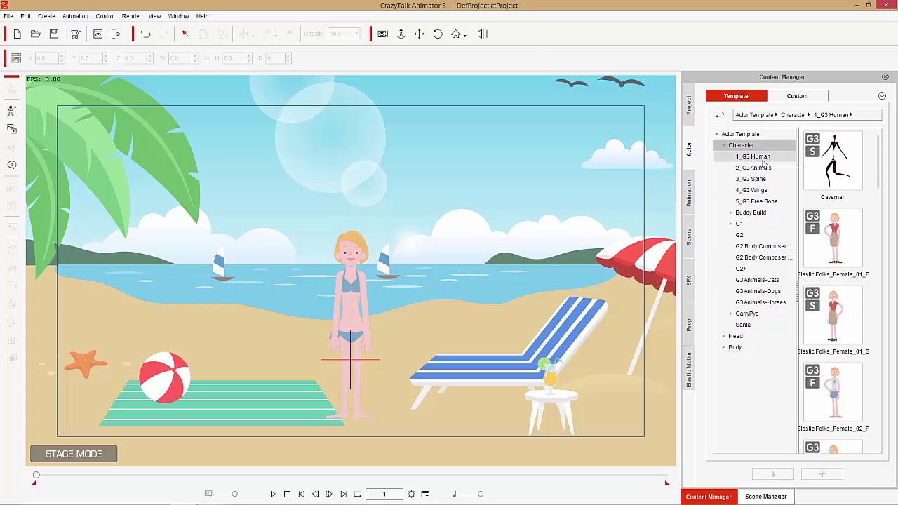
pyautogui.moveTo(878, 186); pyautogui.dragTo(888, 311)
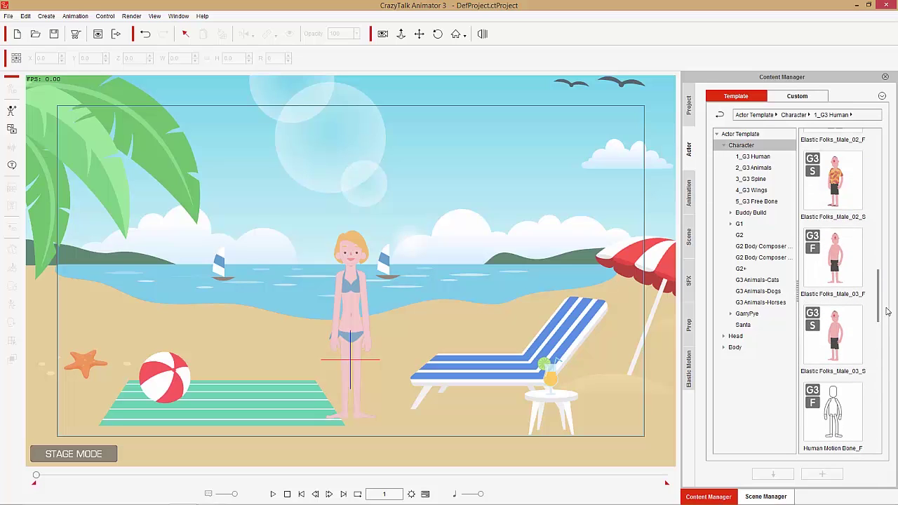
pyautogui.moveTo(841, 267); pyautogui.dragTo(274, 345)
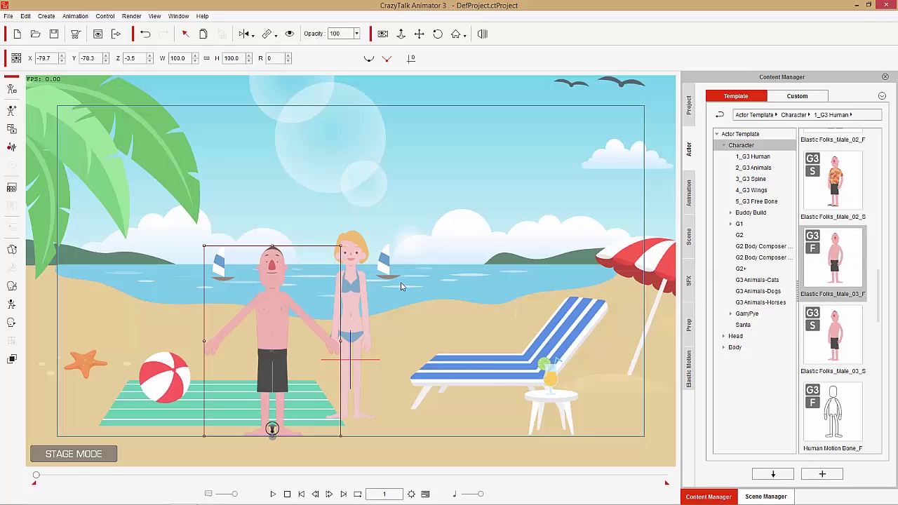
pyautogui.press('Delete')
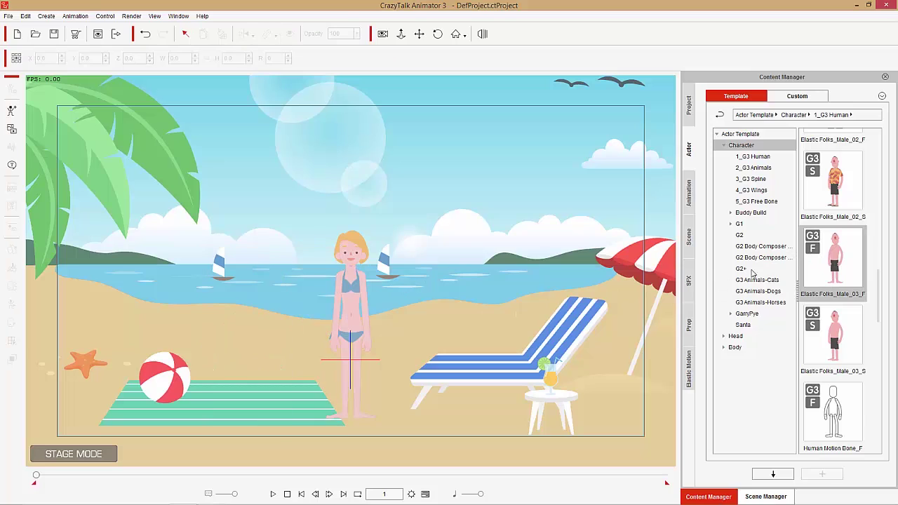
# Add the Elastic Folks_Male_03_F character at the stage centre and move it beside the woman to about X -105.9, Y -61.5
pyautogui.doubleClick(841, 266)
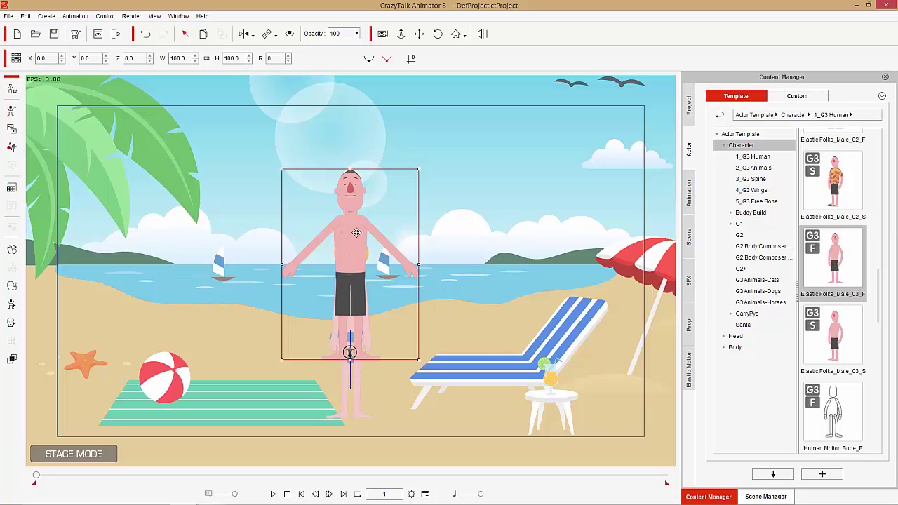
pyautogui.moveTo(359, 236); pyautogui.dragTo(253, 294)
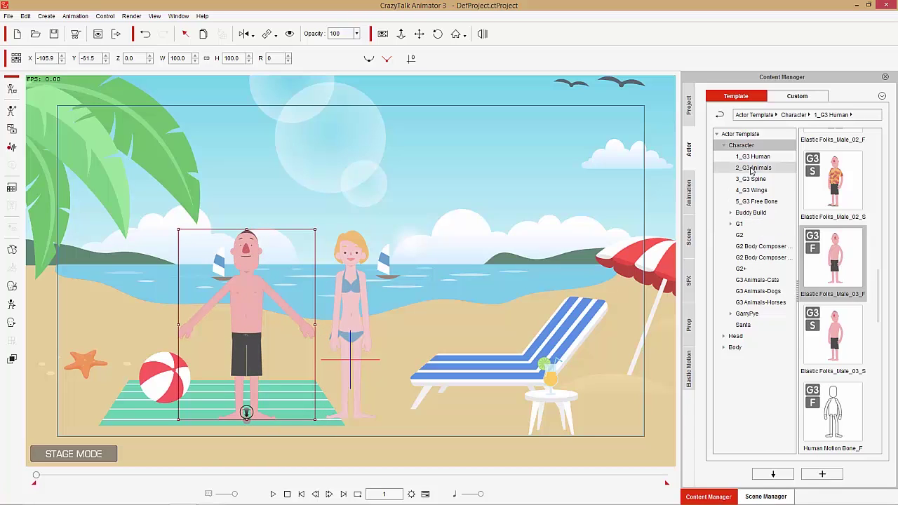
# Toggle the Content Manager's view mode back and forth several times and look over its options again
pyautogui.click(883, 96)
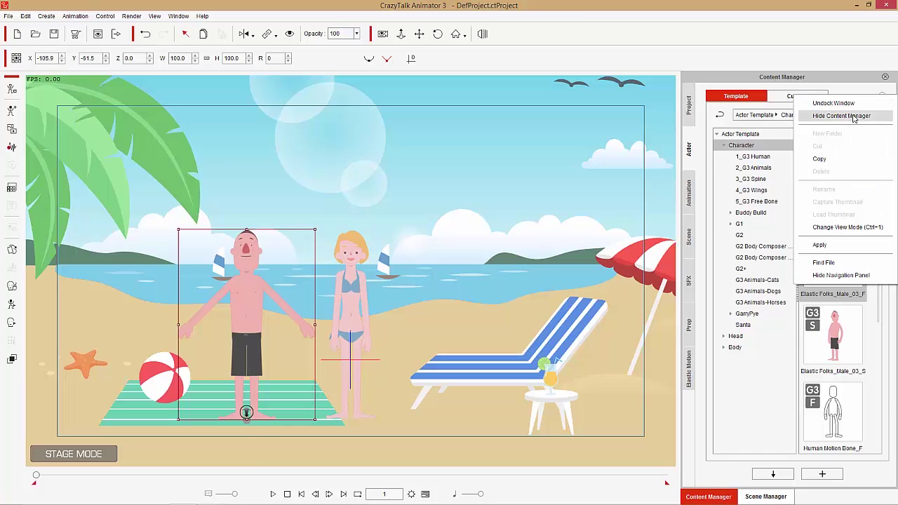
pyautogui.click(846, 228)
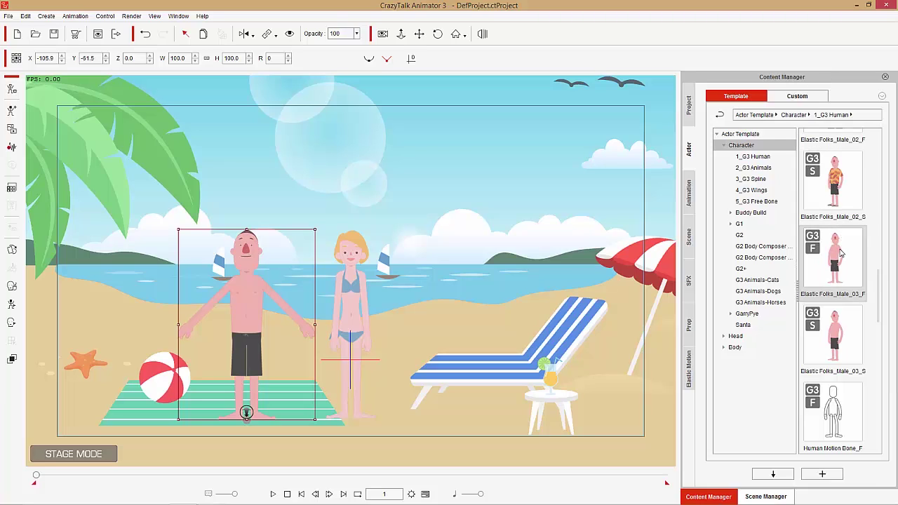
pyautogui.hotkey('ctrl', '1')
pyautogui.hotkey('ctrl', '1')
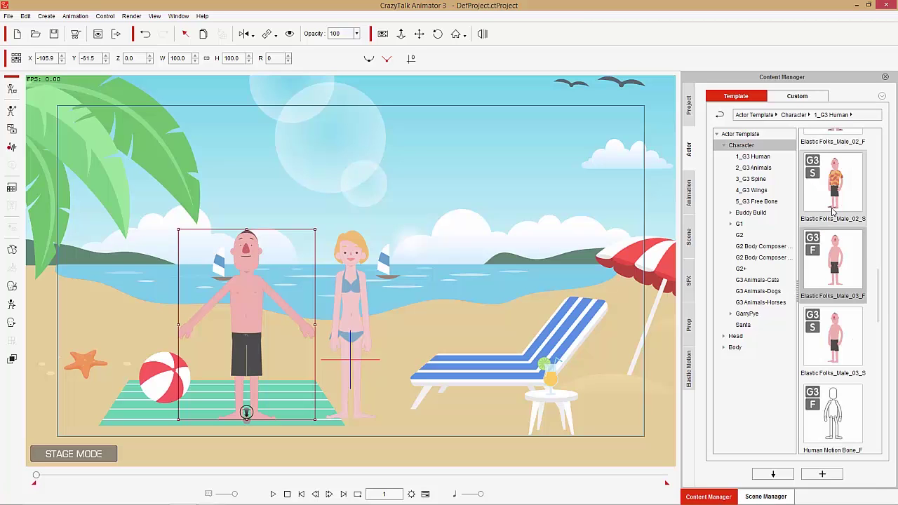
pyautogui.hotkey('ctrl', '1')
pyautogui.hotkey('ctrl', '1')
pyautogui.click(882, 97)
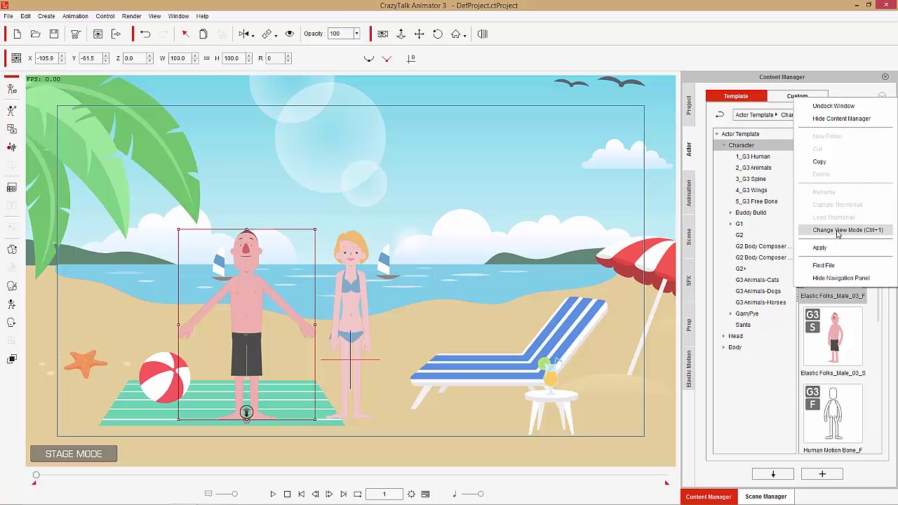
pyautogui.click(841, 81)
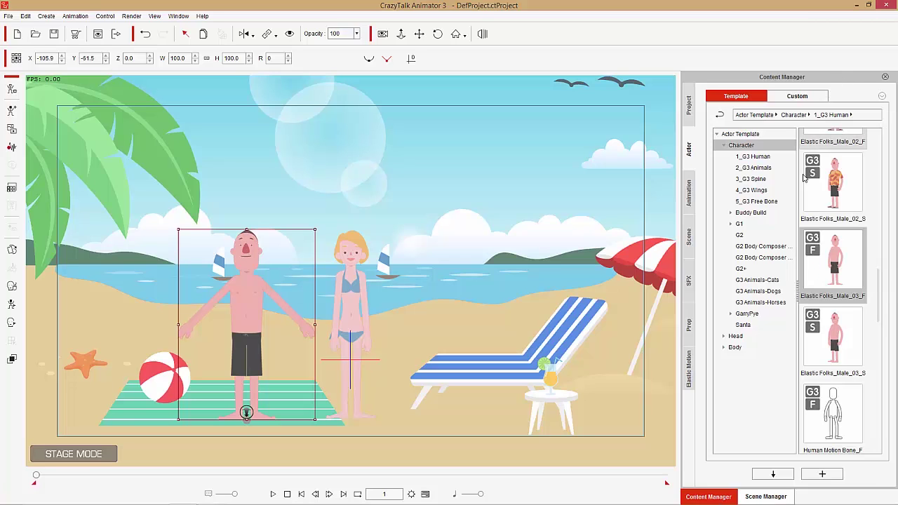
# Inspect the Scene Manager's object list, selecting Seagull(0), Sandpile_01, Surfboard and Beach one after another
pyautogui.click(758, 499)
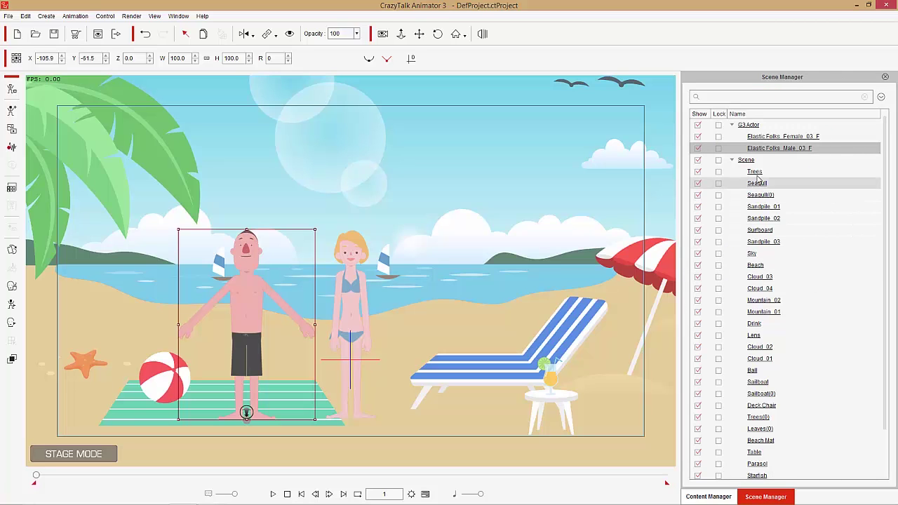
pyautogui.click(761, 195)
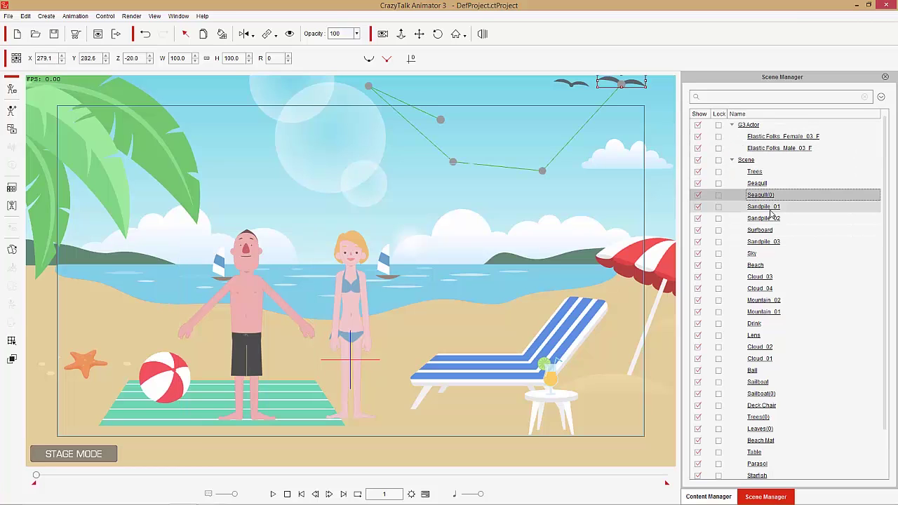
pyautogui.click(771, 207)
pyautogui.click(765, 230)
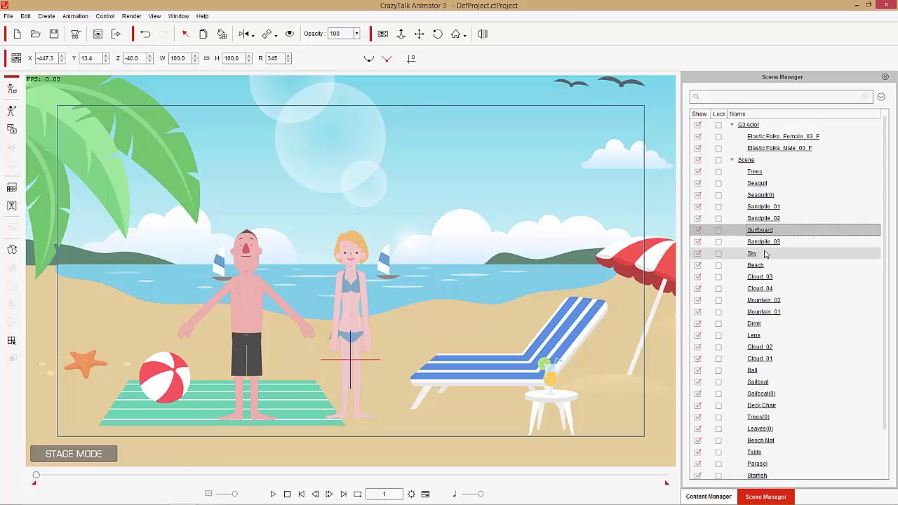
pyautogui.click(762, 265)
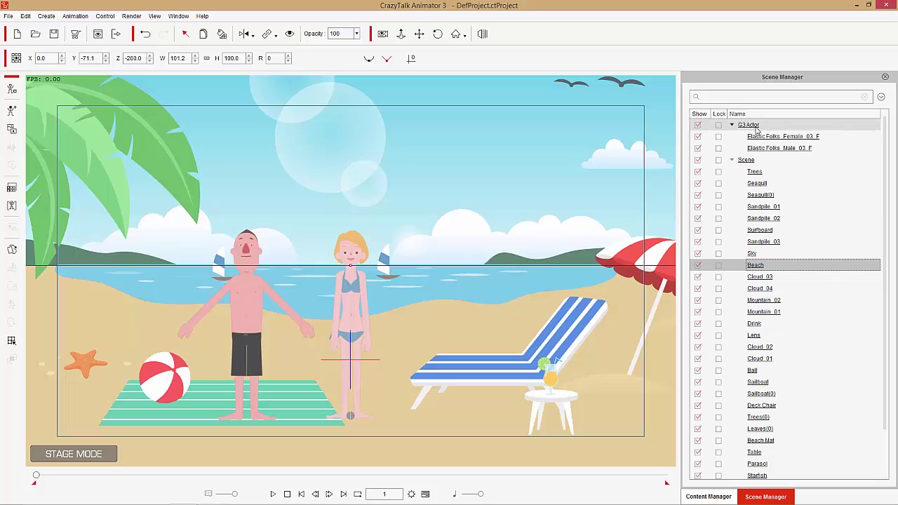
# Hide the female and male Elastic Folks actors individually and show both again
pyautogui.click(697, 137)
pyautogui.click(697, 148)
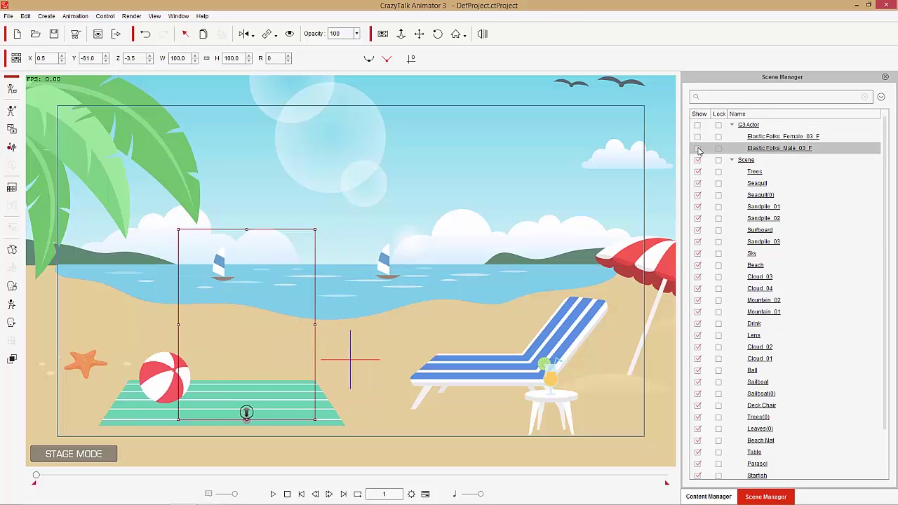
pyautogui.click(697, 148)
pyautogui.click(698, 137)
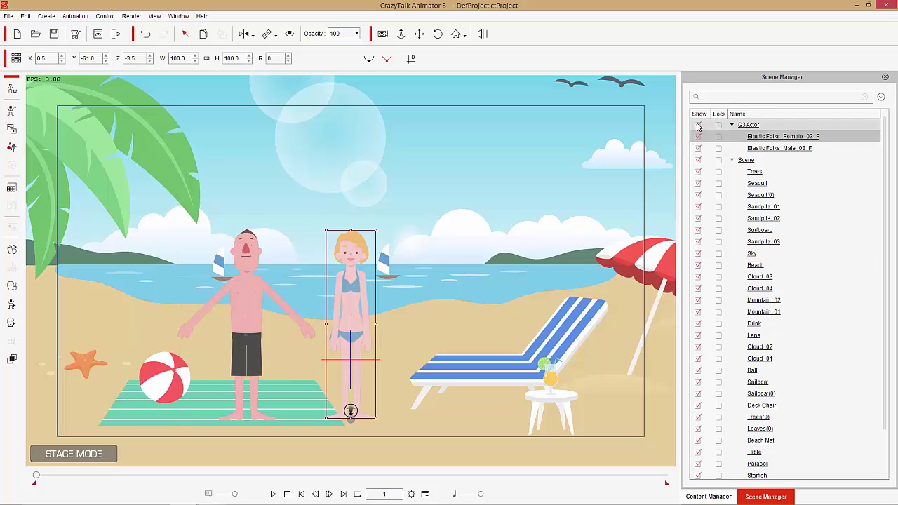
# Hide and show the whole G3 Actor group, and do the same with the whole Scene group
pyautogui.click(697, 125)
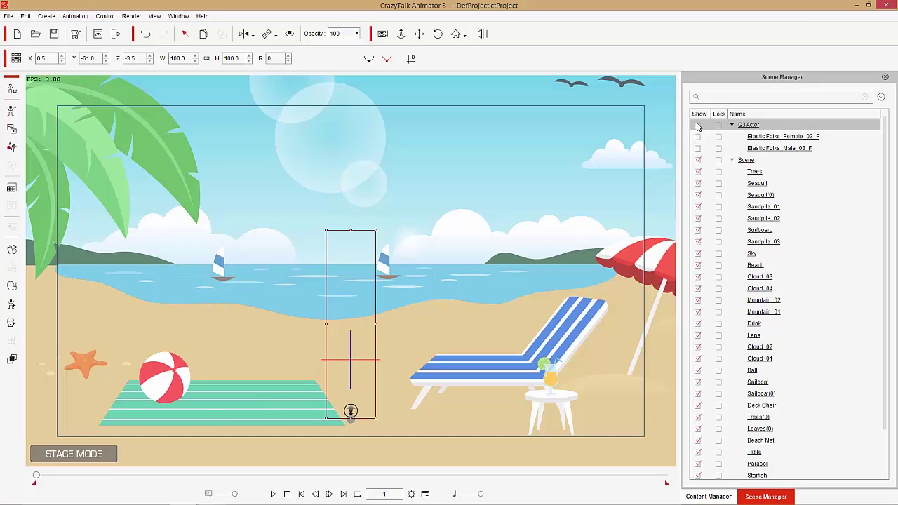
pyautogui.click(698, 125)
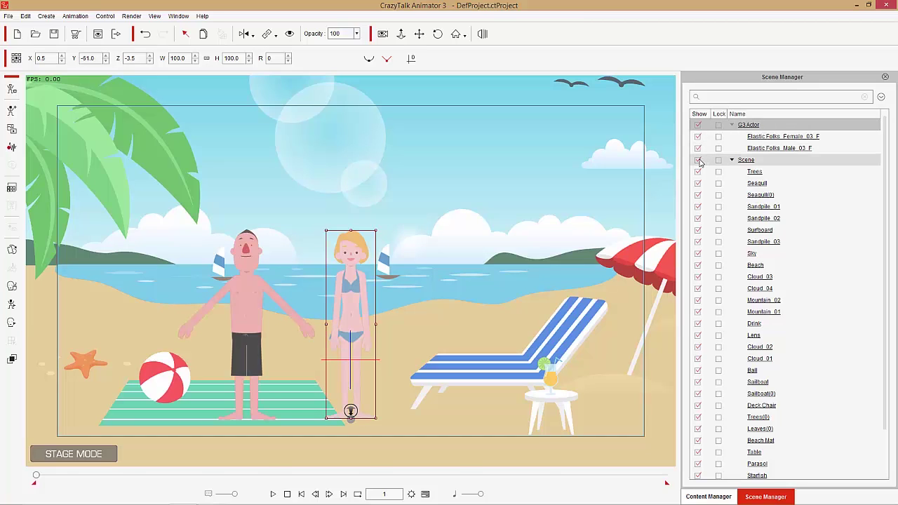
pyautogui.click(699, 160)
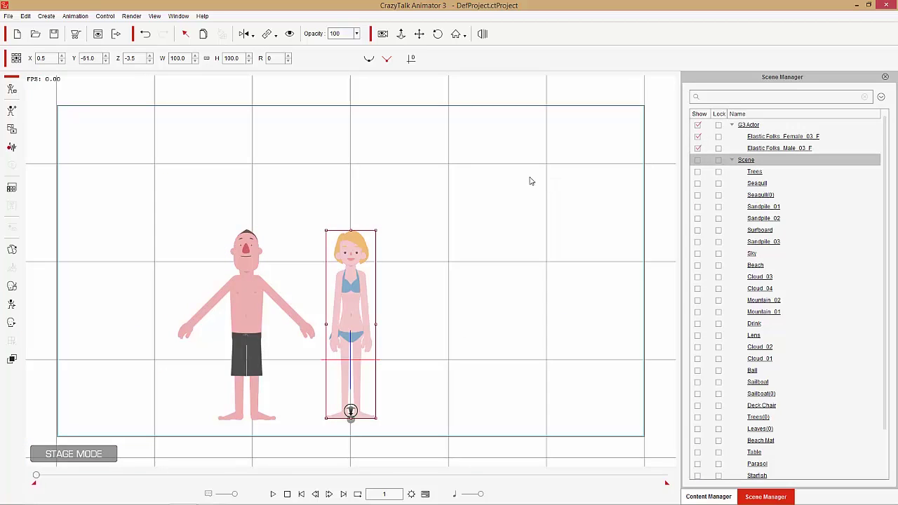
pyautogui.click(698, 160)
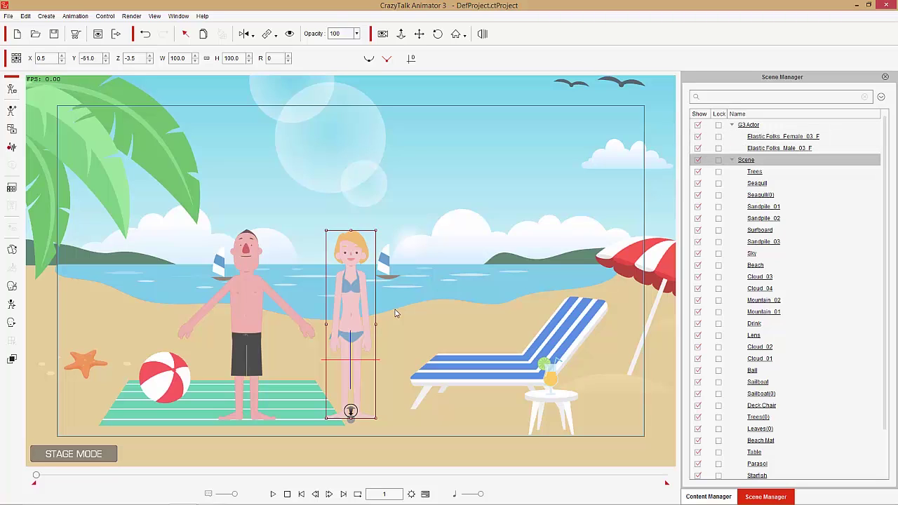
# Lock the female Elastic Folks actor and move the box-selected male actor and surrounding scene objects up and to the right
pyautogui.click(719, 137)
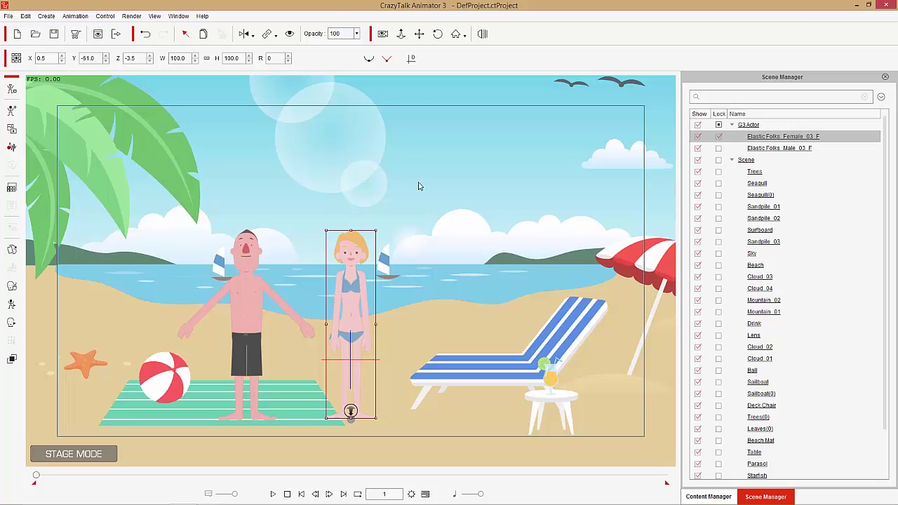
pyautogui.moveTo(425, 163); pyautogui.dragTo(110, 430)
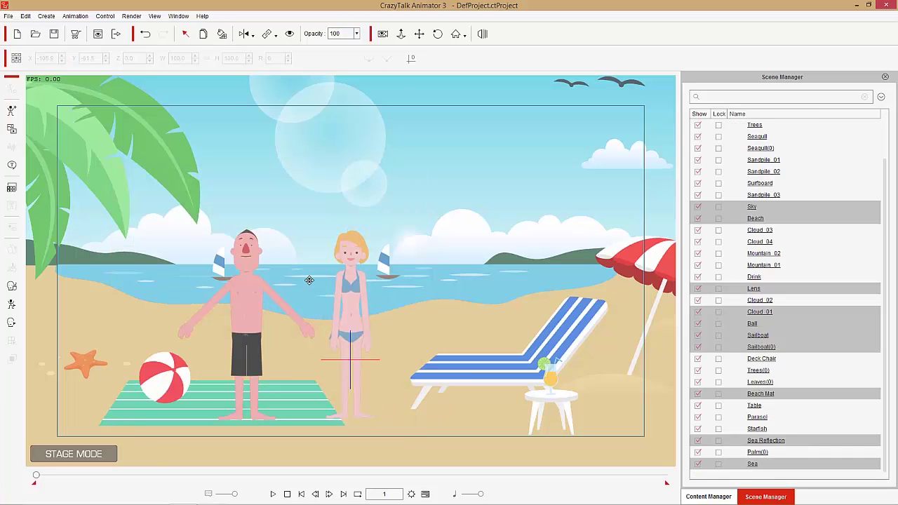
pyautogui.moveTo(311, 281); pyautogui.dragTo(366, 233)
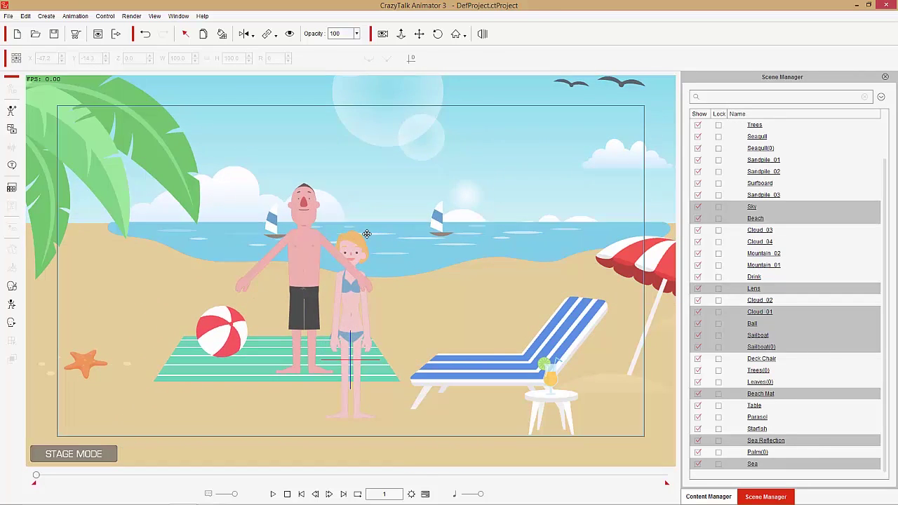
# Undo the group move and unlock the female Elastic Folks actor
pyautogui.hotkey('ctrl', 'z')
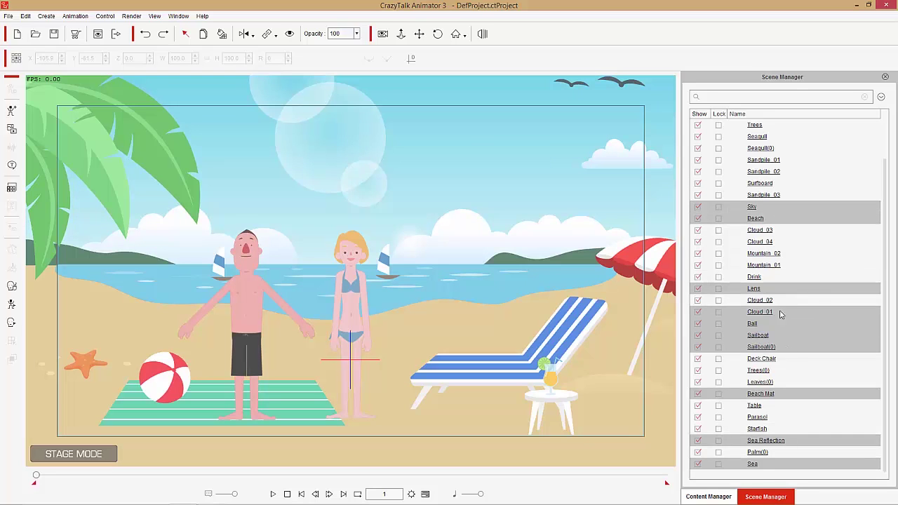
pyautogui.scroll(2, 754, 197)
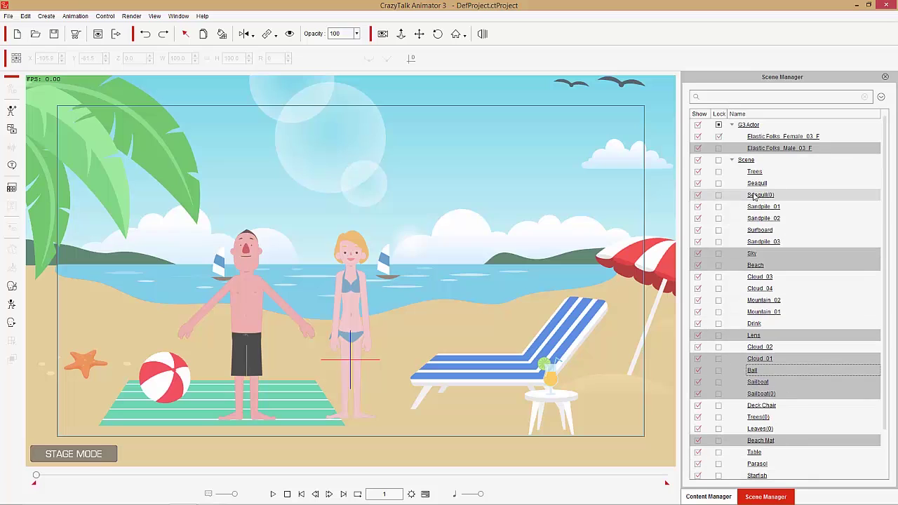
pyautogui.click(719, 136)
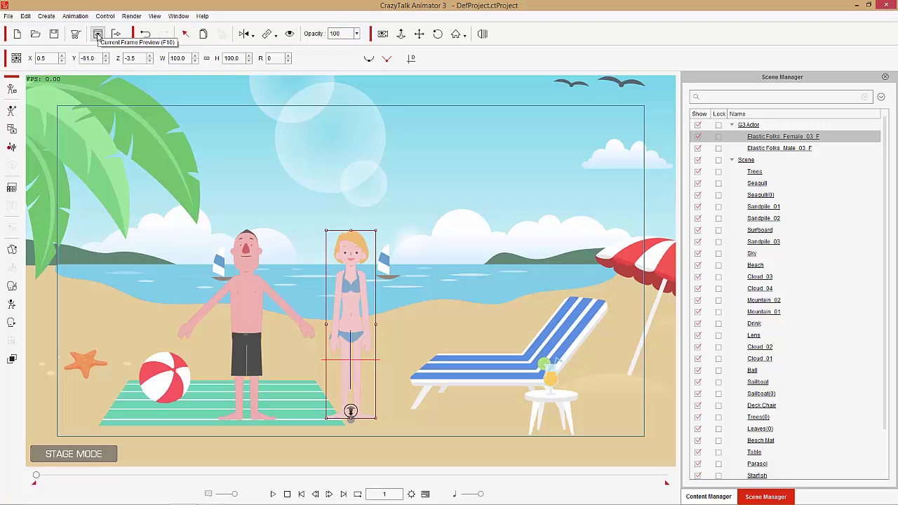
# Preview the current frame as a rendered image and close the preview
pyautogui.click(97, 35)
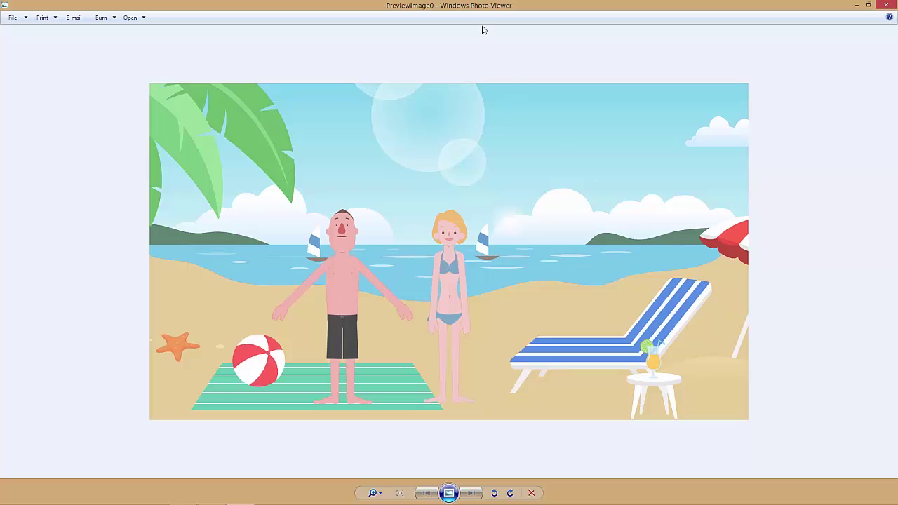
pyautogui.click(889, 5)
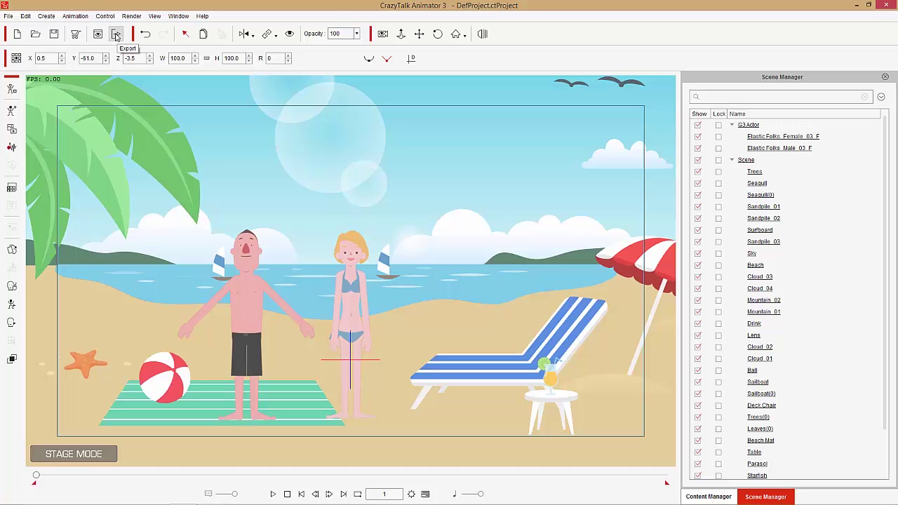
# Examine the video render settings, including the available formats and frame sizes, keeping WMV and HD 720p (1280x720)
pyautogui.click(117, 35)
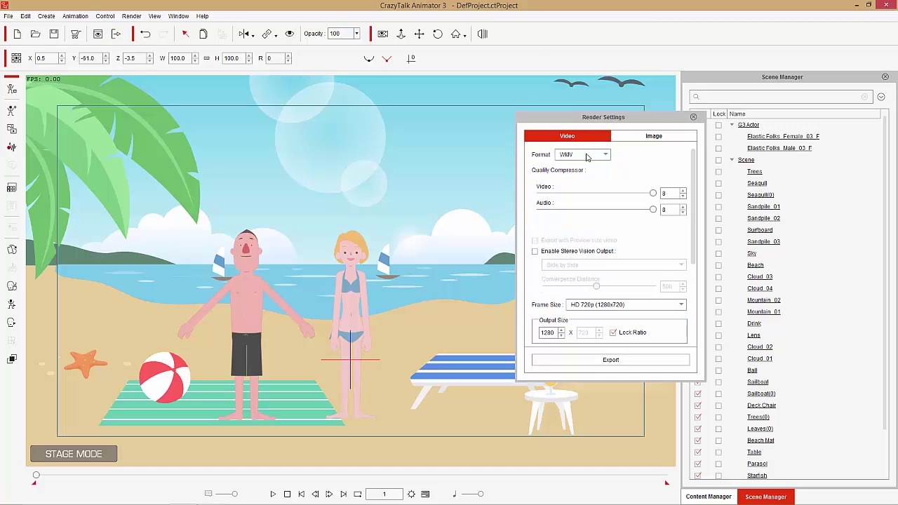
pyautogui.click(607, 161)
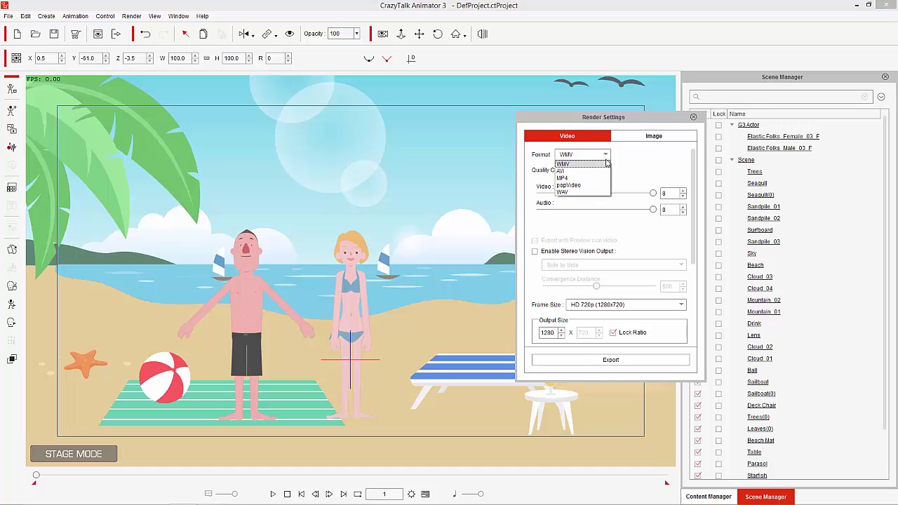
pyautogui.click(590, 163)
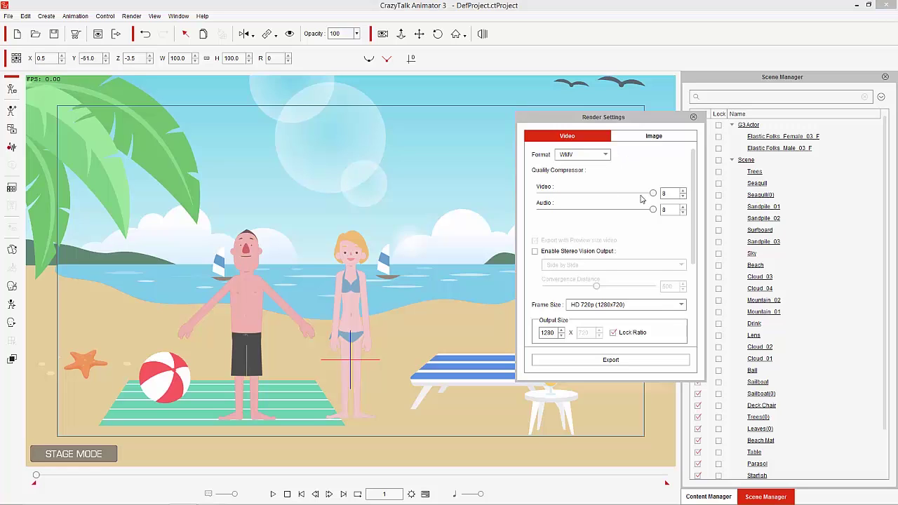
pyautogui.click(675, 306)
pyautogui.scroll(-1, 686, 331)
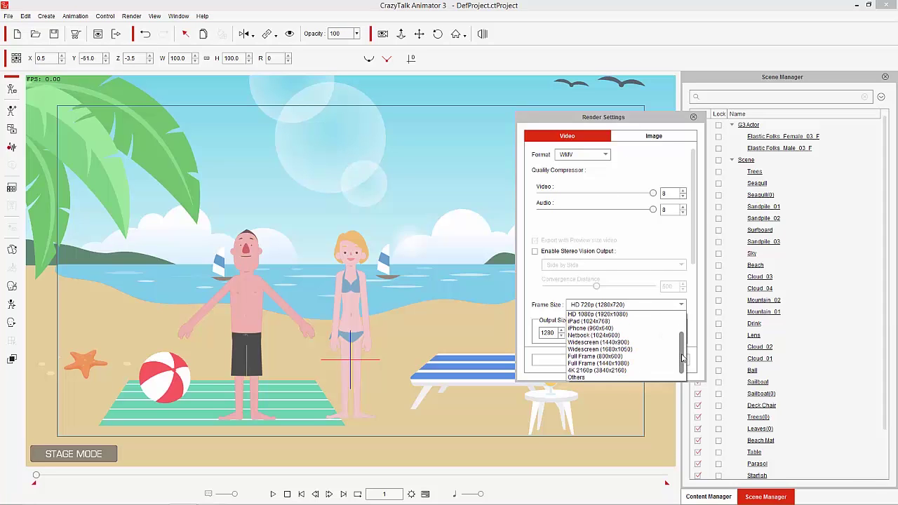
pyautogui.moveTo(683, 358); pyautogui.dragTo(686, 313)
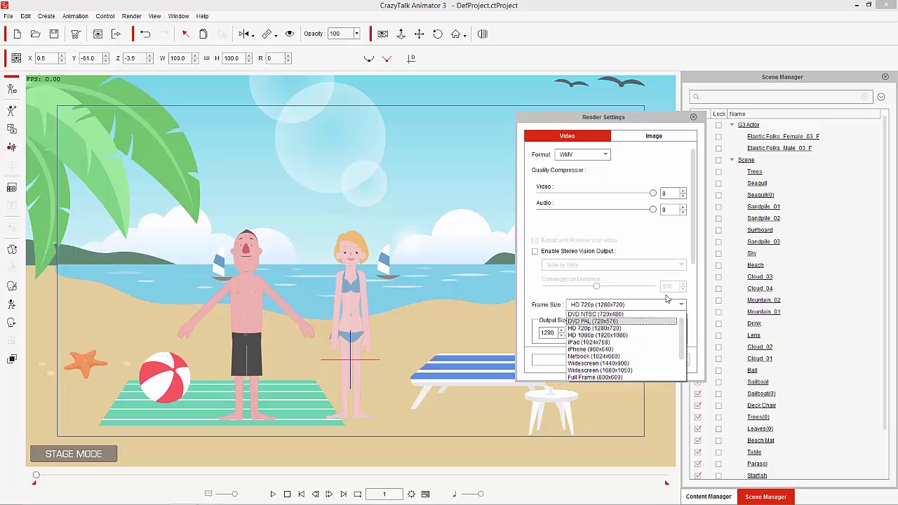
pyautogui.click(638, 286)
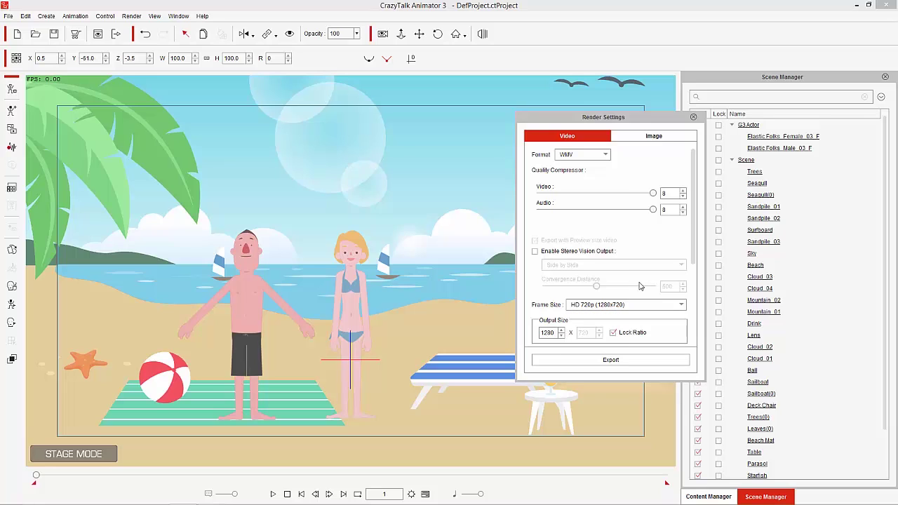
# Look over the image render settings, including the Current Frame and Sequence output options
pyautogui.click(648, 139)
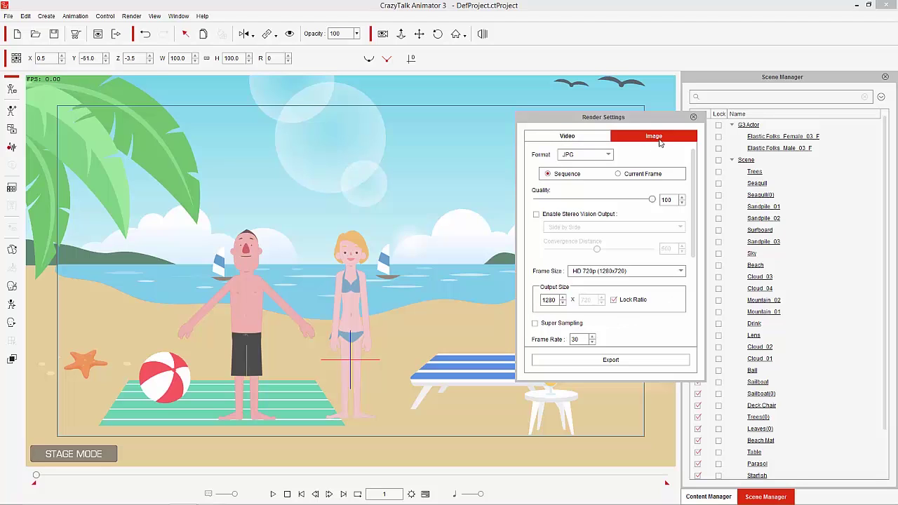
pyautogui.click(640, 174)
pyautogui.click(559, 176)
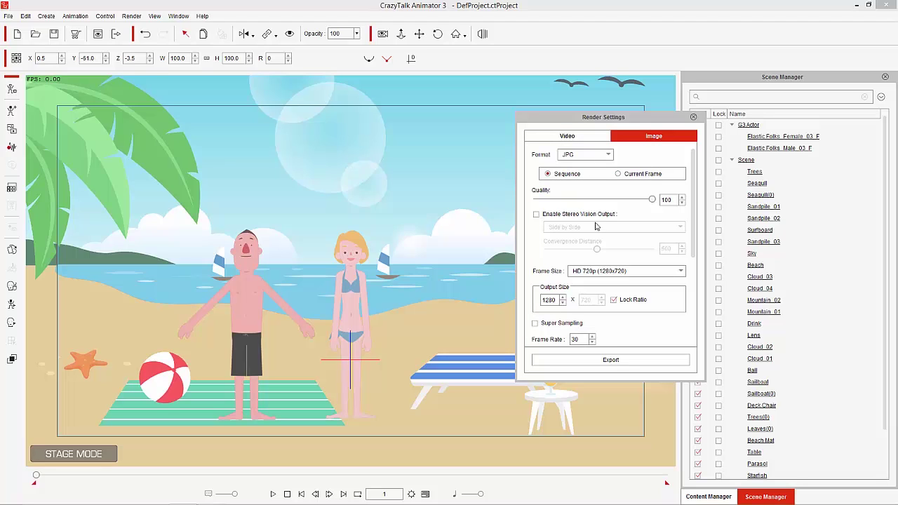
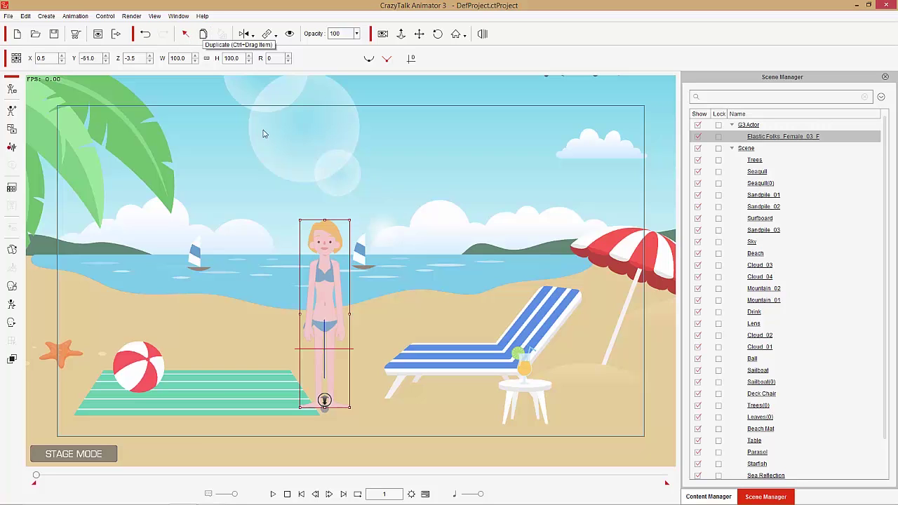
# Duplicate the female actor with the Duplicate tool, place the copy to the right of the original, and undo both changes
pyautogui.click(202, 35)
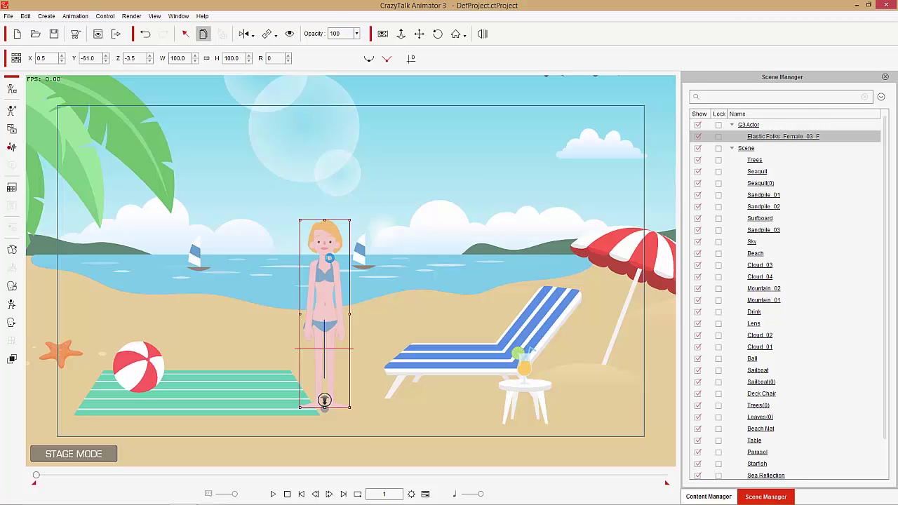
pyautogui.click(333, 291)
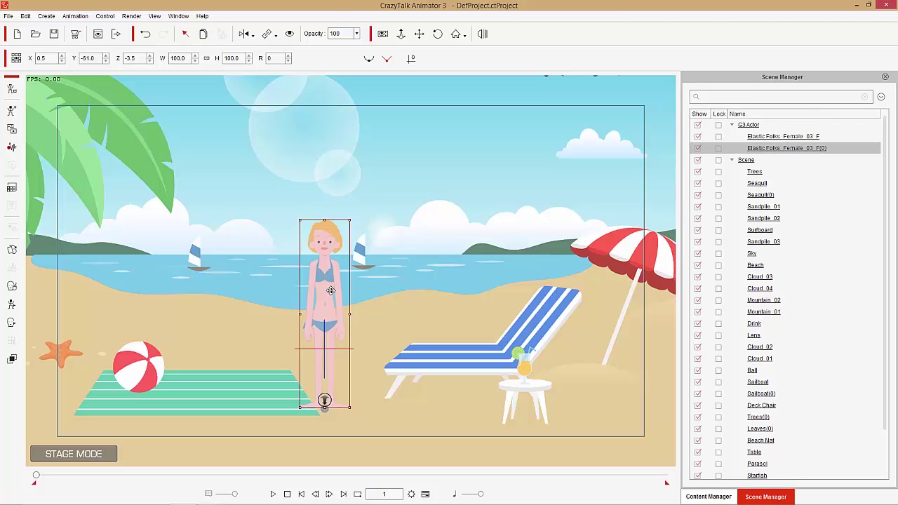
pyautogui.moveTo(324, 289); pyautogui.dragTo(399, 289)
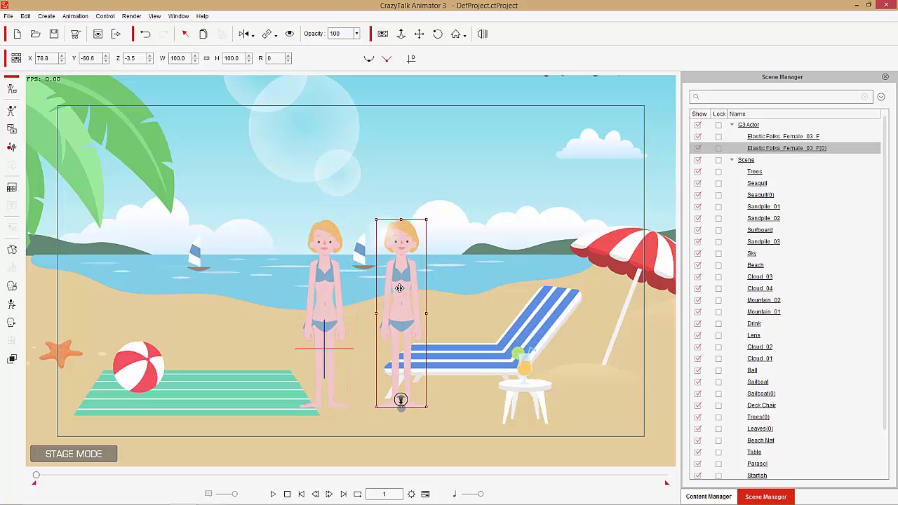
pyautogui.hotkey('ctrl', 'z')
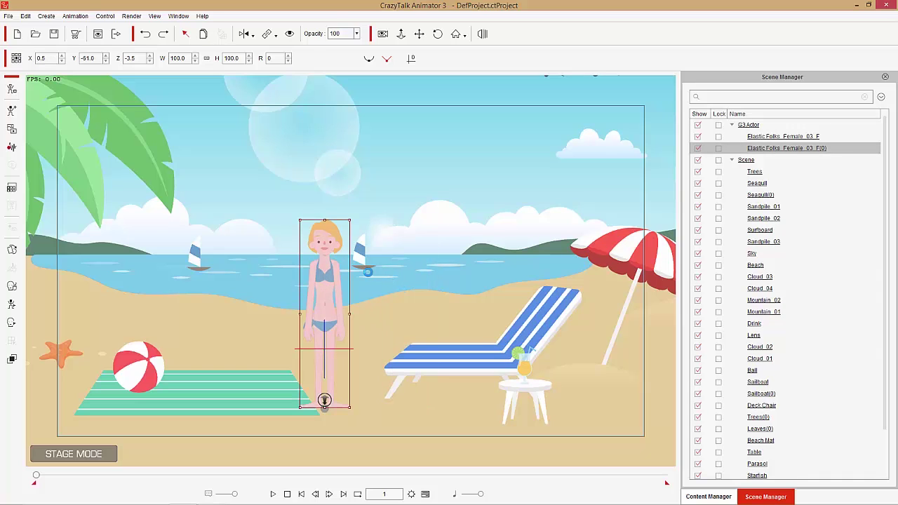
pyautogui.hotkey('ctrl', 'z')
# Copy the female actor directly on the stage to about X 87.4, undo the copy, and reselect the original
pyautogui.click(332, 279)
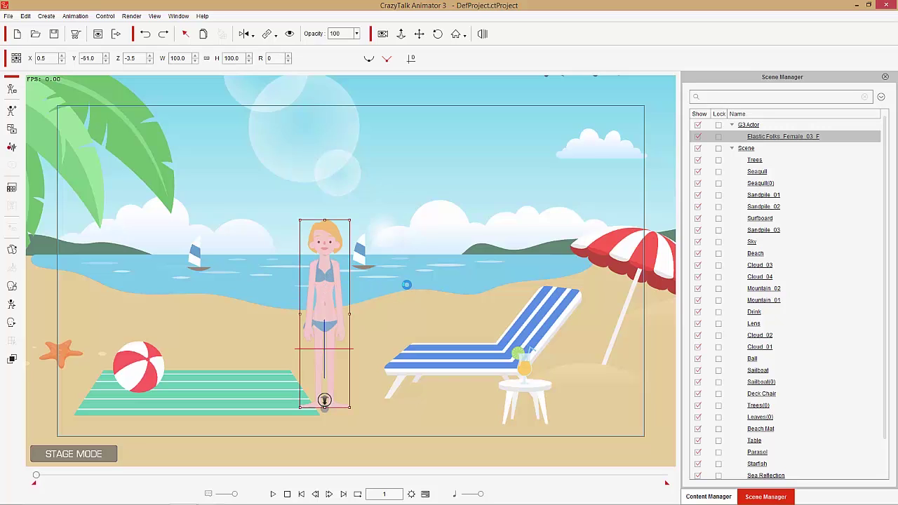
pyautogui.hotkey('ctrl', 'v')
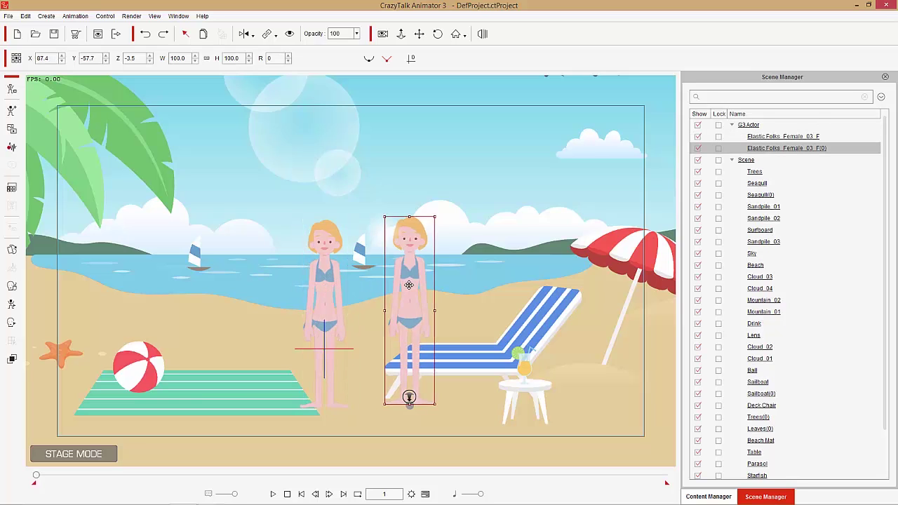
pyautogui.moveTo(408, 292); pyautogui.dragTo(409, 292)
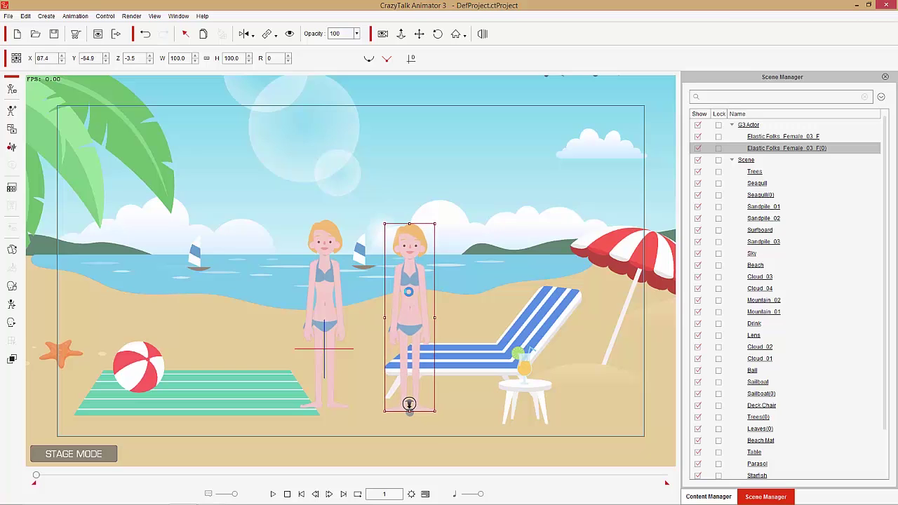
pyautogui.hotkey('ctrl', 'z')
pyautogui.click(327, 261)
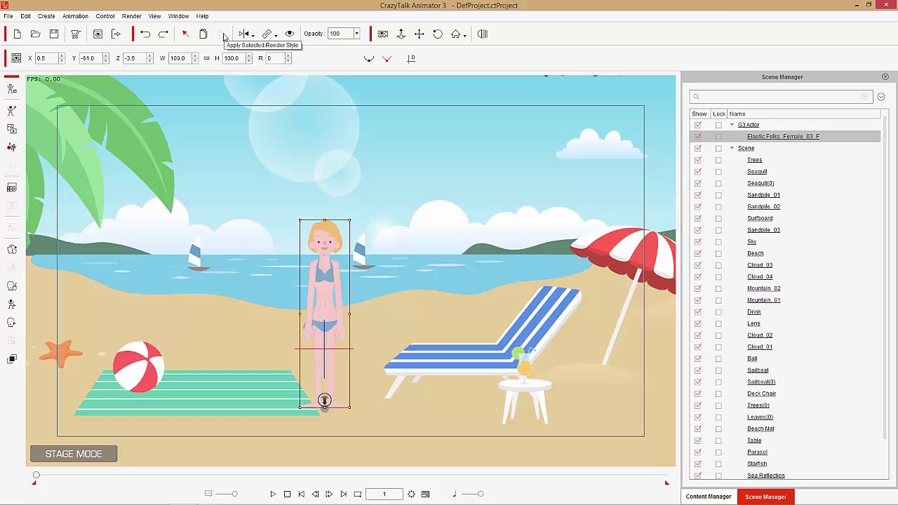
# Set the beach ball's render style saturation to -100 and close the Render Style settings
pyautogui.click(140, 364)
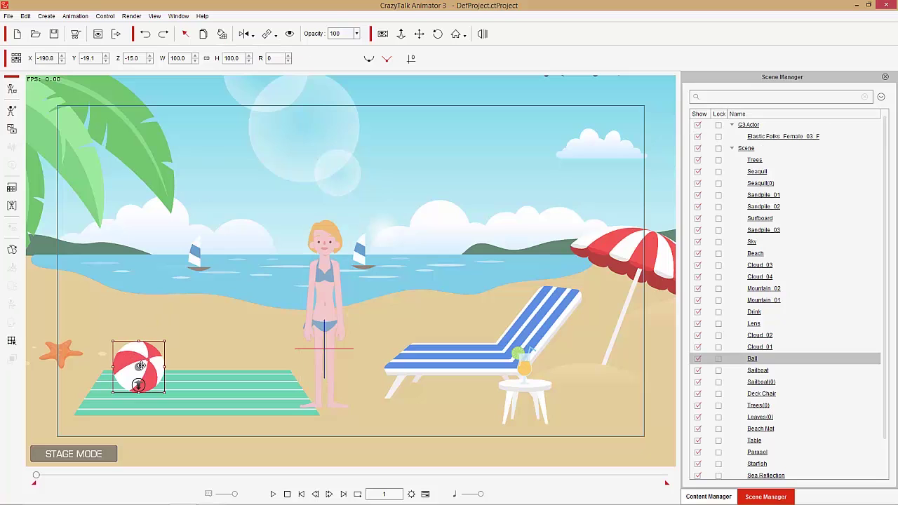
pyautogui.click(11, 190)
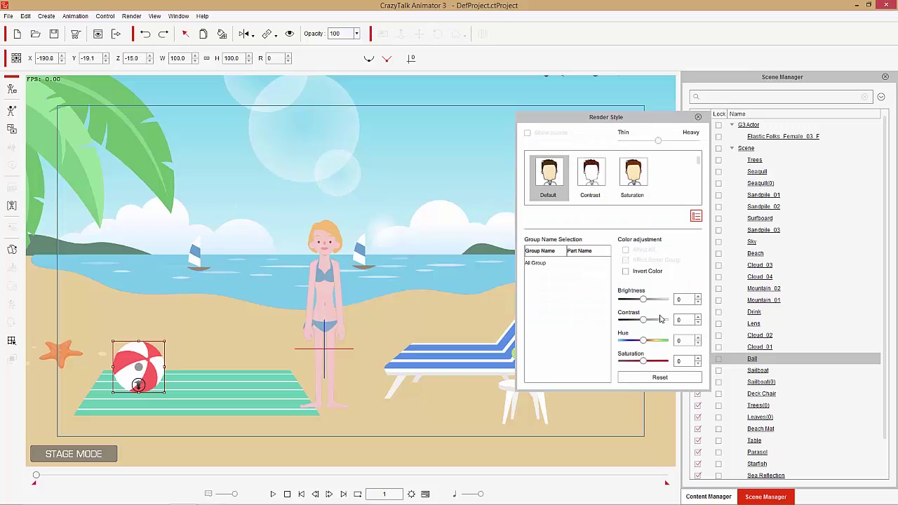
pyautogui.moveTo(645, 364); pyautogui.dragTo(597, 367)
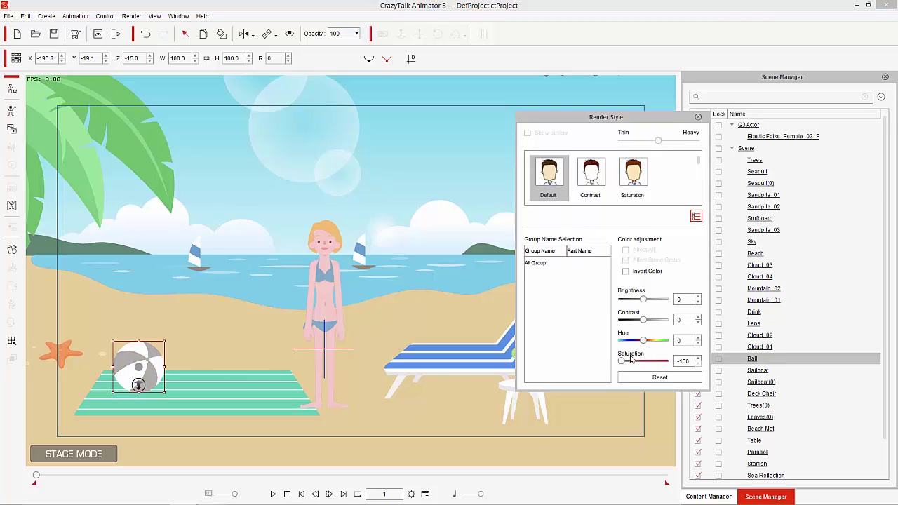
pyautogui.click(698, 118)
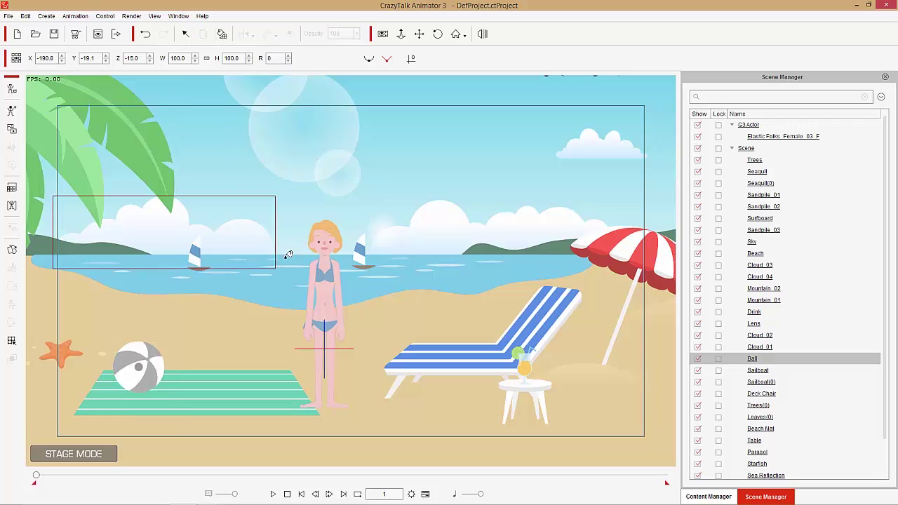
# Apply the beach ball's render style to the female actor and deck chair, and undo all the render style changes
pyautogui.click(324, 274)
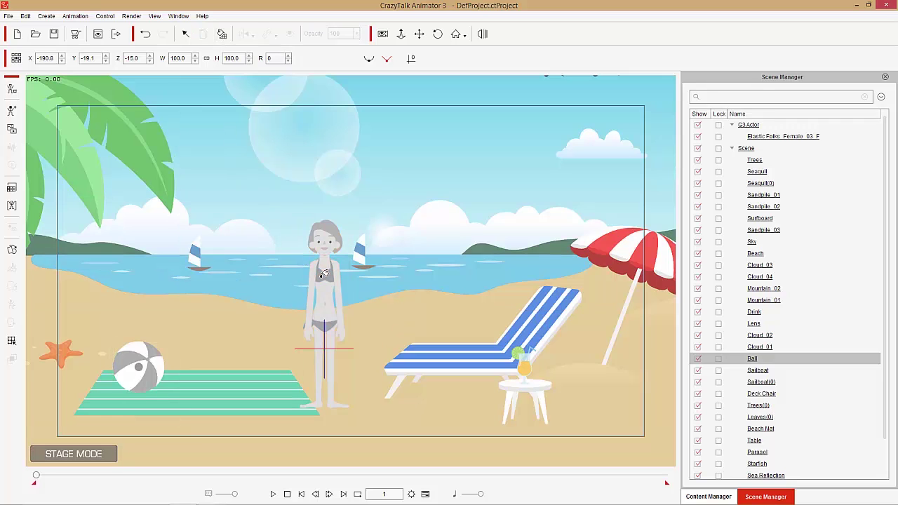
pyautogui.click(473, 345)
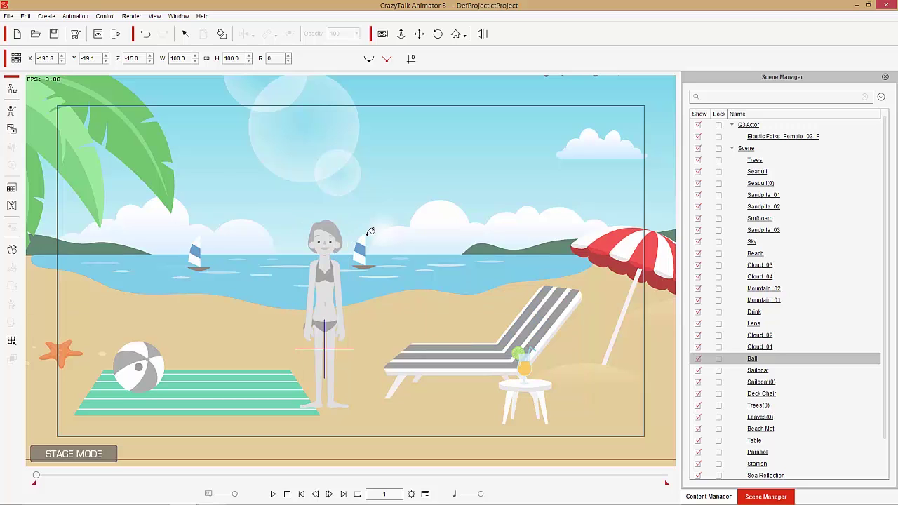
pyautogui.hotkey('ctrl', 'z')
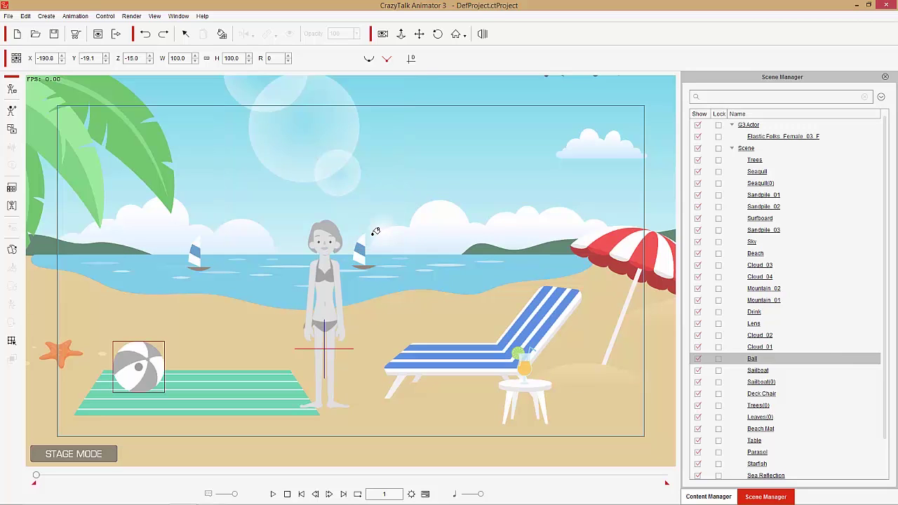
pyautogui.hotkey('ctrl', 'z')
pyautogui.hotkey('ctrl', 'z')
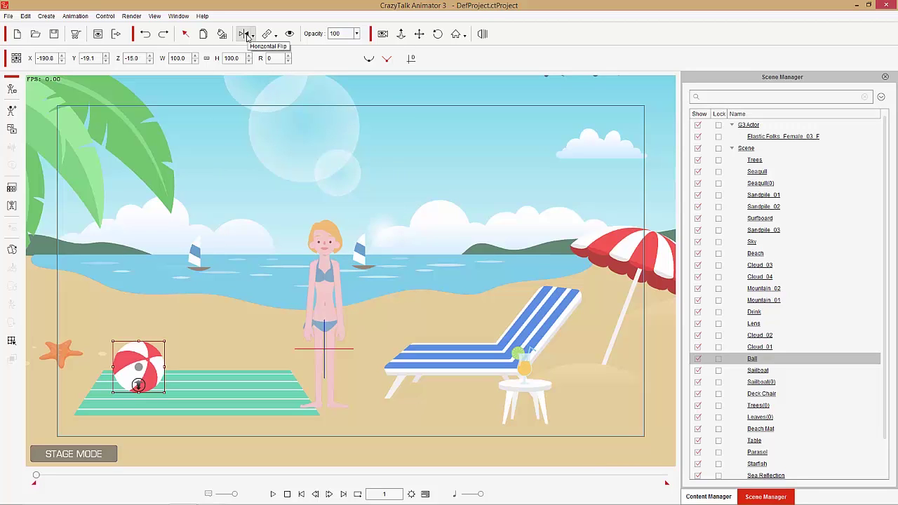
# Flip the deck chair horizontally
pyautogui.click(456, 365)
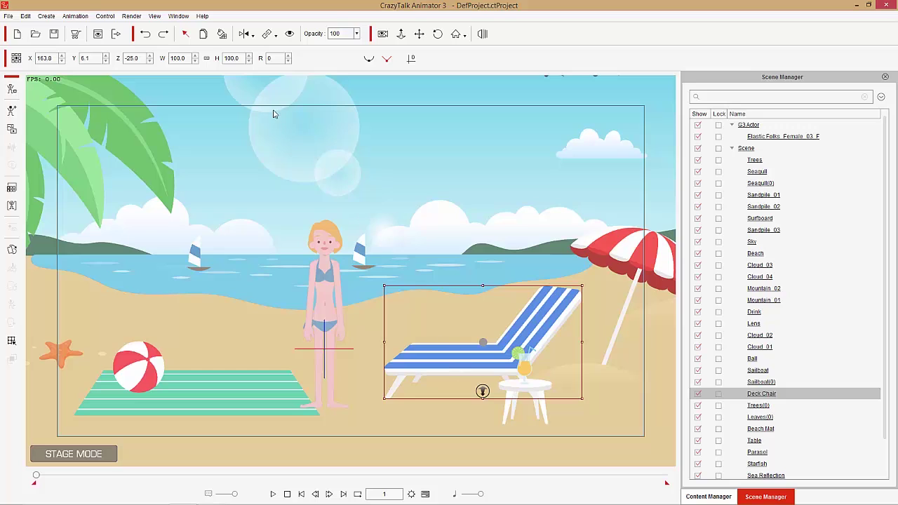
pyautogui.click(245, 36)
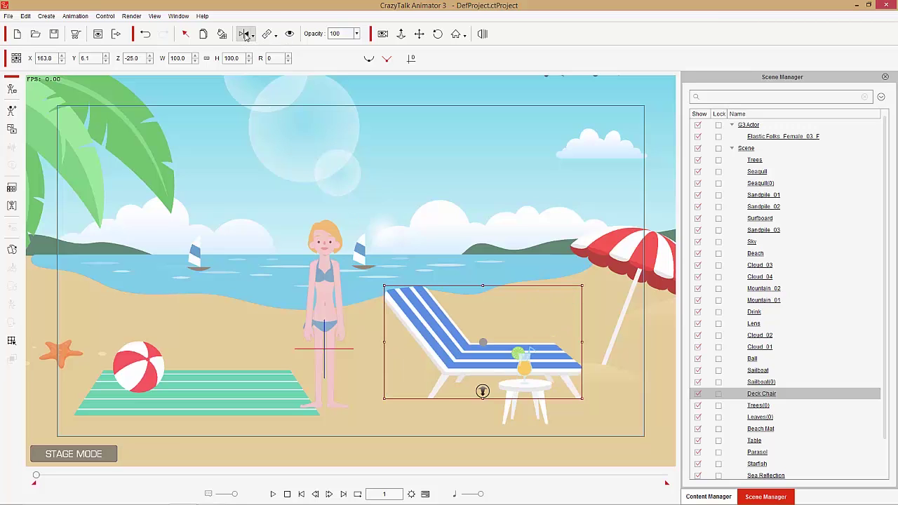
# Flip the deck chair horizontally, flip it vertically, and flip it horizontally once more
pyautogui.click(245, 36)
pyautogui.click(251, 37)
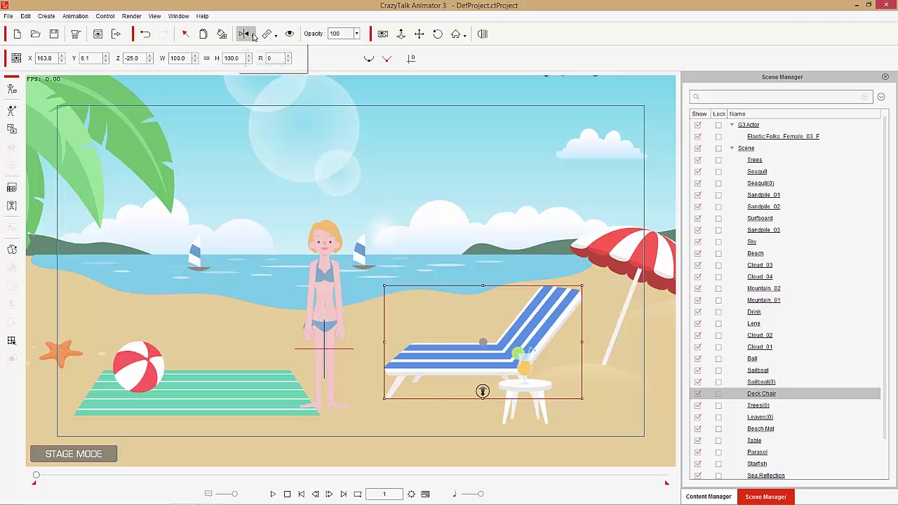
pyautogui.click(259, 61)
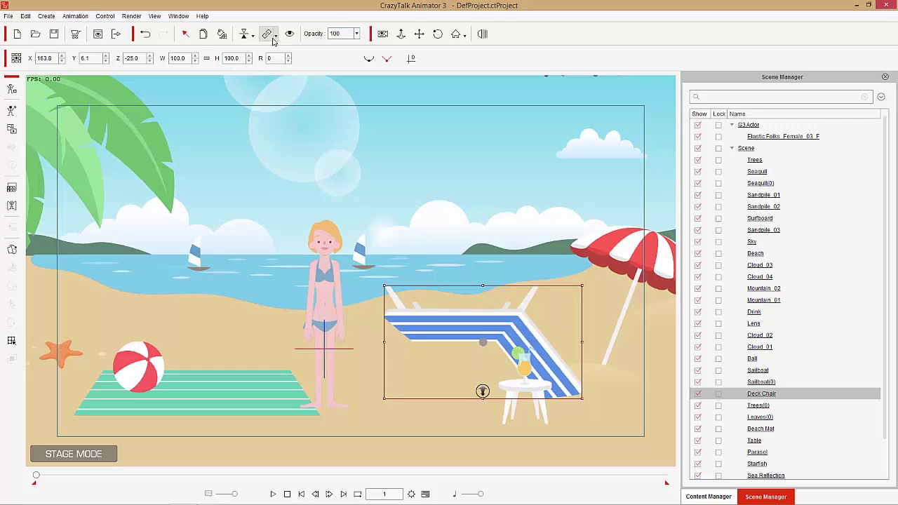
pyautogui.click(268, 34)
pyautogui.click(251, 34)
pyautogui.click(251, 35)
pyautogui.click(264, 50)
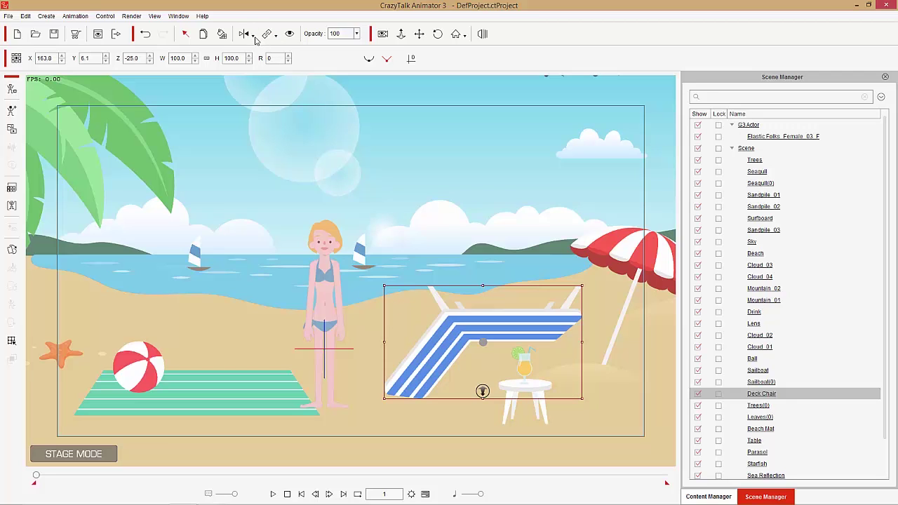
# Return the deck chair to its upright orientation with one horizontal flip and one vertical flip
pyautogui.click(252, 35)
pyautogui.click(264, 50)
pyautogui.click(253, 35)
pyautogui.click(266, 63)
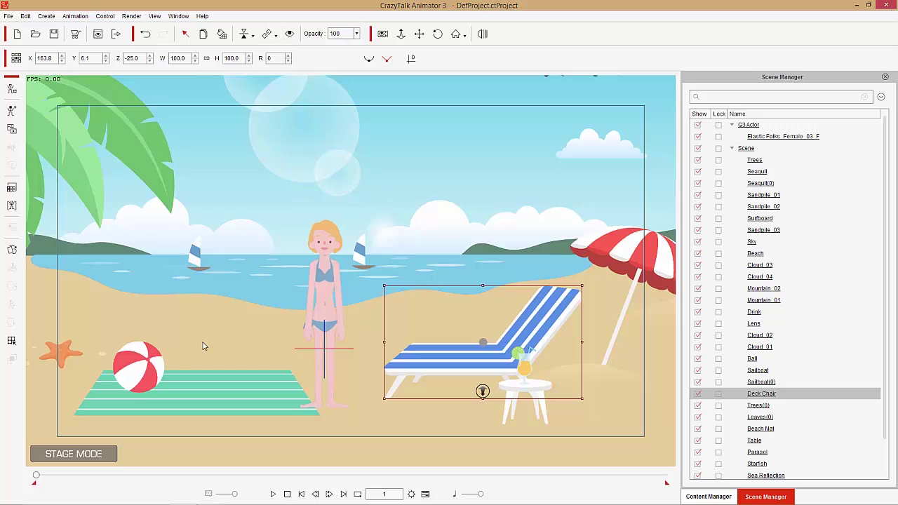
# Hide the beach ball at frame 51 and return the playhead to frame 1
pyautogui.click(139, 356)
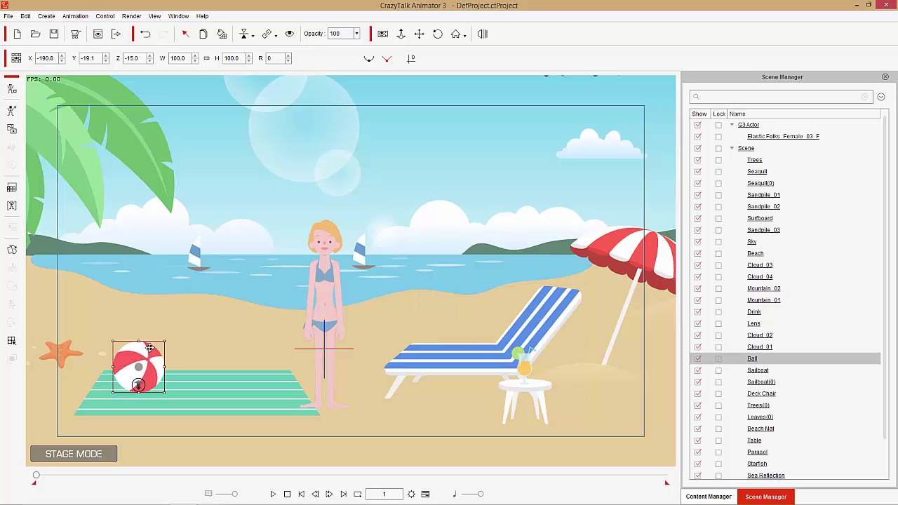
pyautogui.press('space')
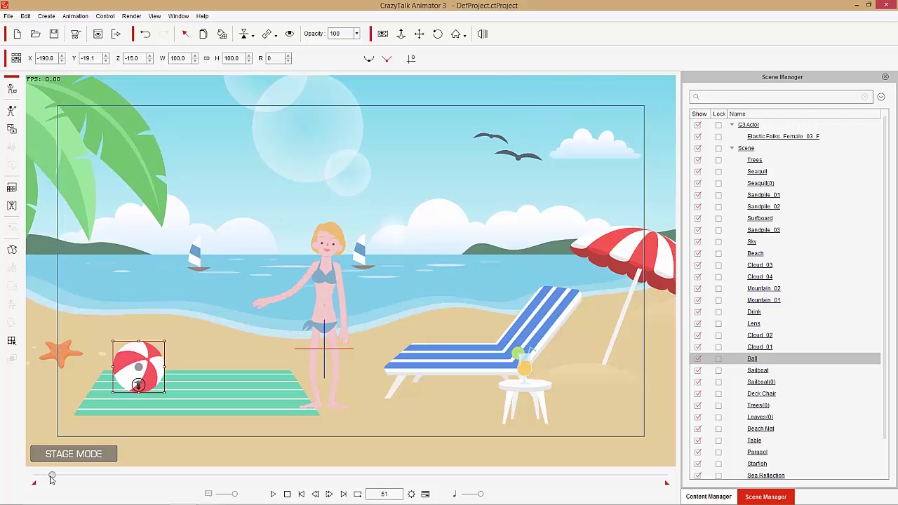
pyautogui.click(289, 35)
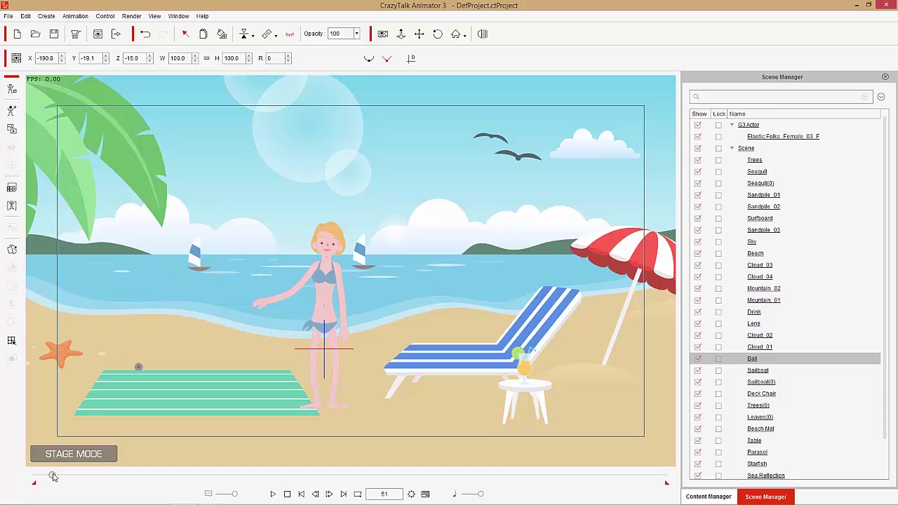
pyautogui.moveTo(53, 477); pyautogui.dragTo(36, 477)
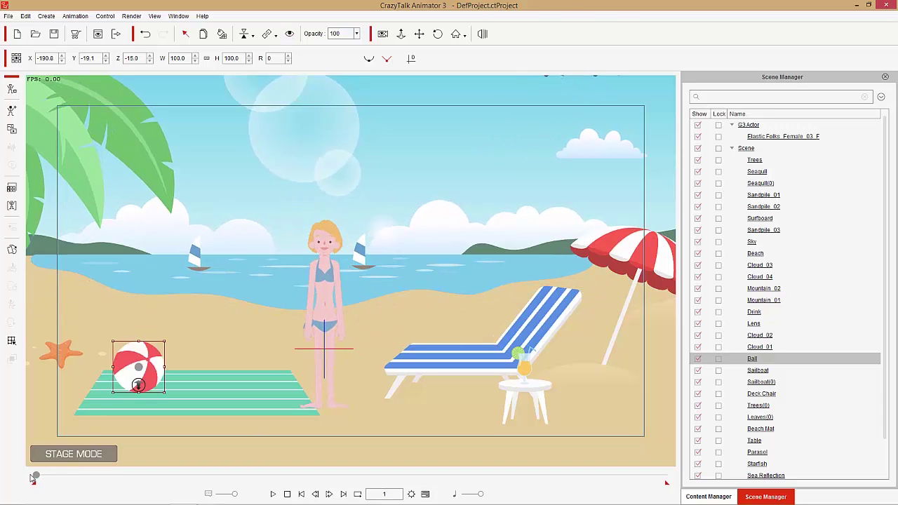
# Play back the project to check the beach ball's visibility change, and stop playback
pyautogui.click(273, 494)
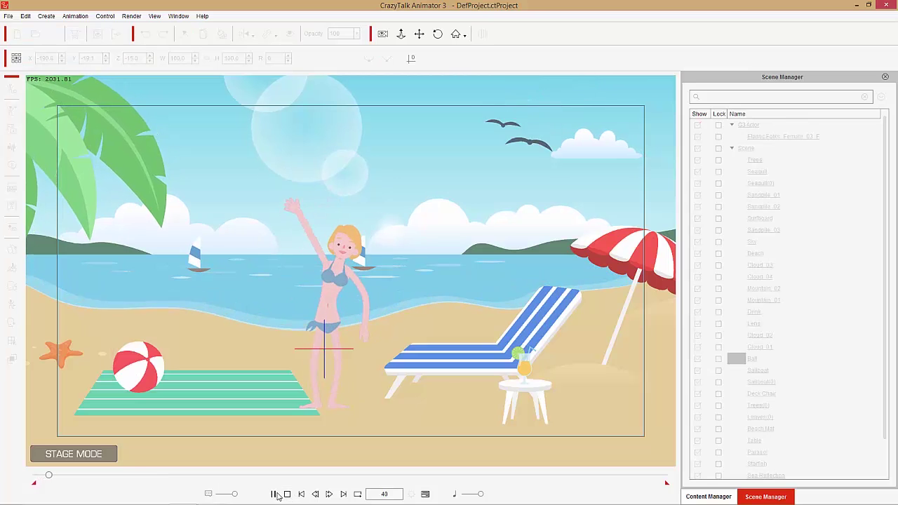
pyautogui.click(287, 493)
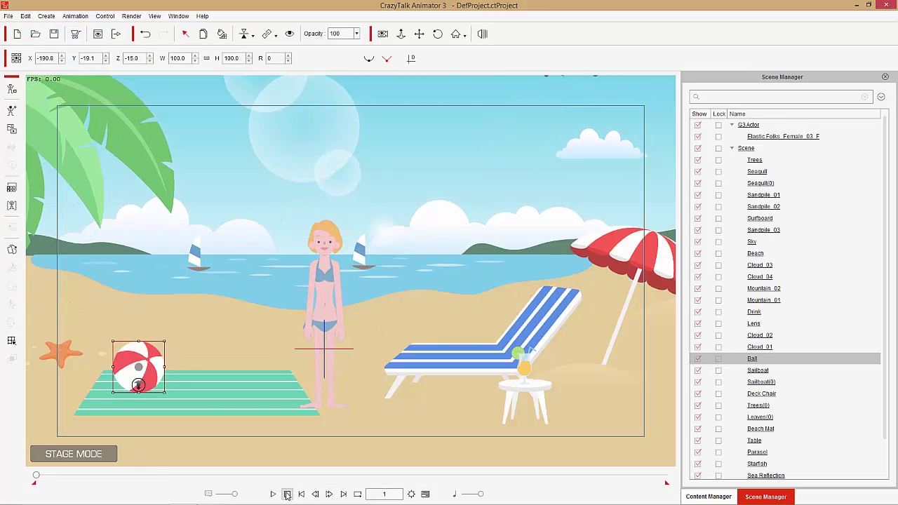
pyautogui.press('space')
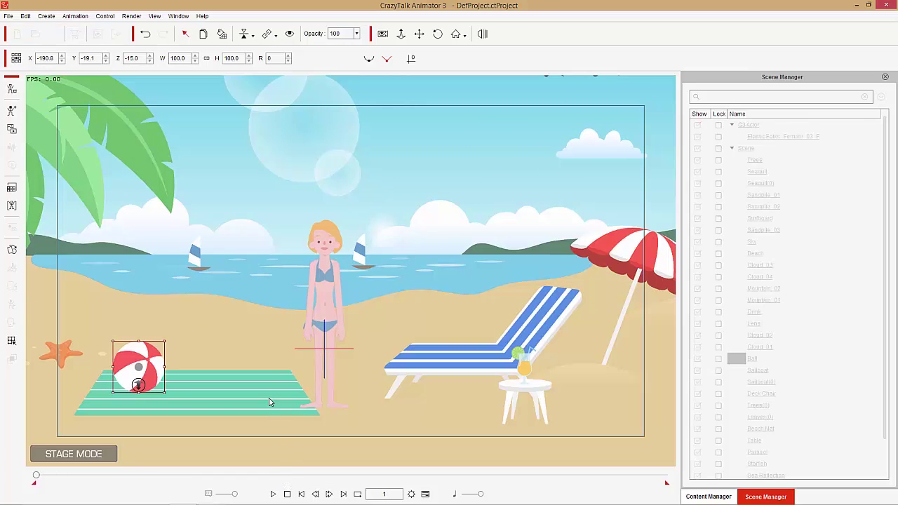
pyautogui.click(287, 494)
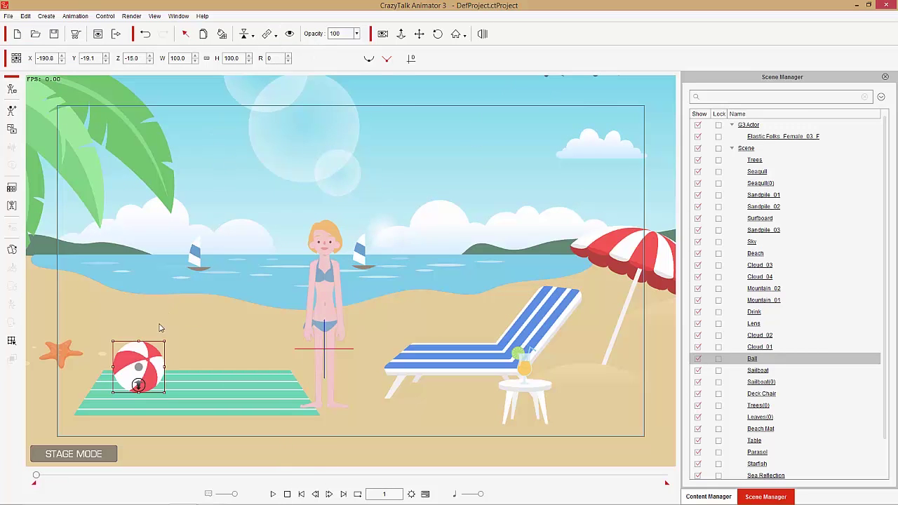
# Remove the object animation from the beach ball and scrub the timeline around frame 1
pyautogui.rightClick(144, 353)
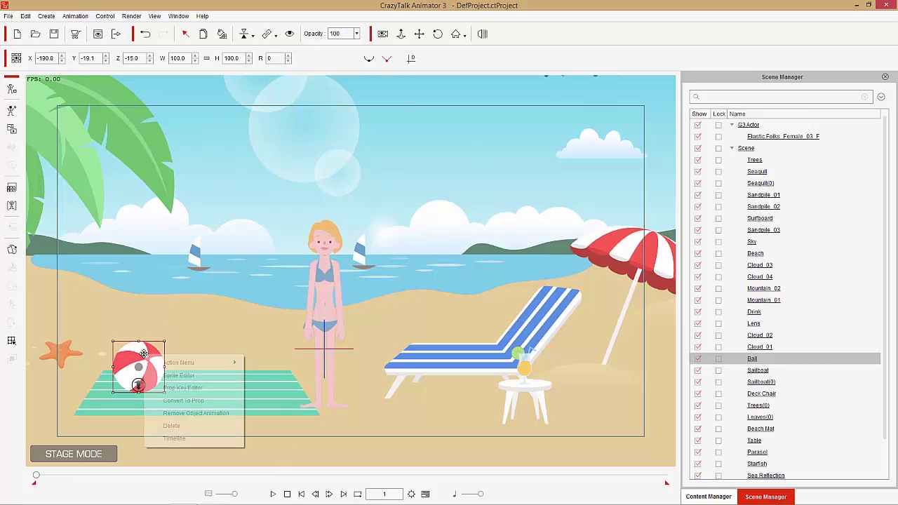
pyautogui.click(190, 414)
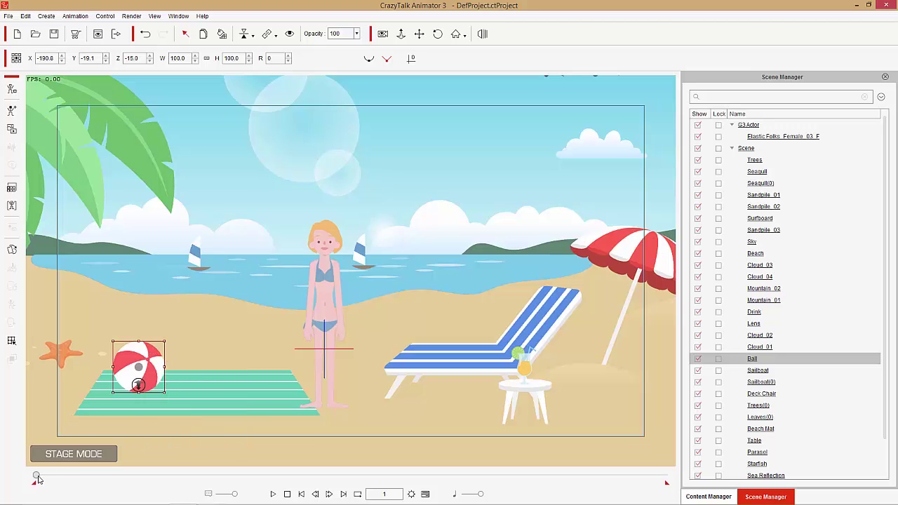
pyautogui.moveTo(38, 478)
pyautogui.mouseDown()
pyautogui.moveTo(59, 477)
pyautogui.moveTo(25, 479)
pyautogui.mouseUp()
# Animate Sailboat(0) by moving it to about X 177.4, Y 102.6 at frame 47, and play back the motion from the start
pyautogui.click(362, 260)
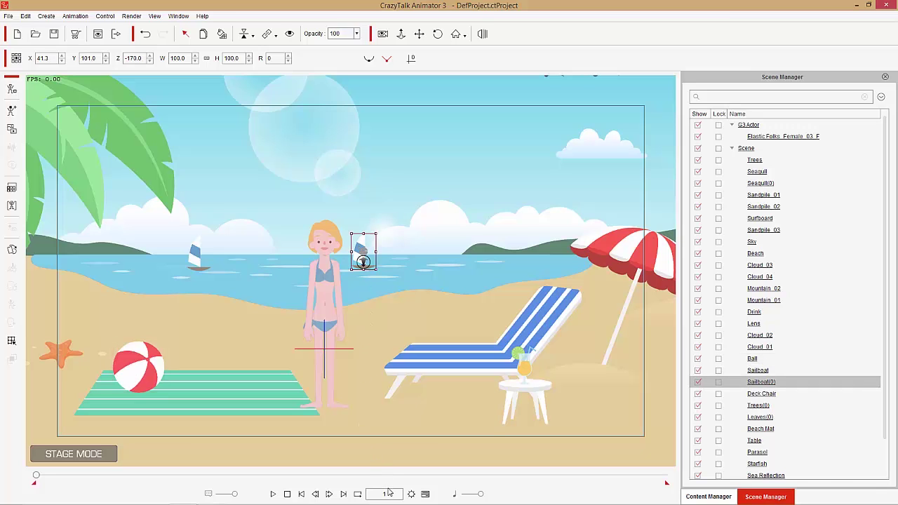
pyautogui.click(38, 477)
pyautogui.moveTo(38, 477); pyautogui.dragTo(50, 475)
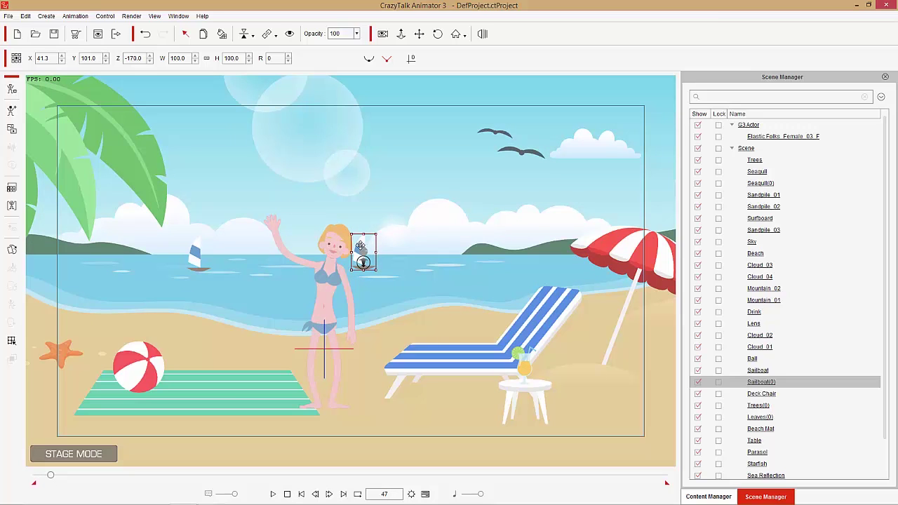
pyautogui.moveTo(360, 246); pyautogui.dragTo(483, 244)
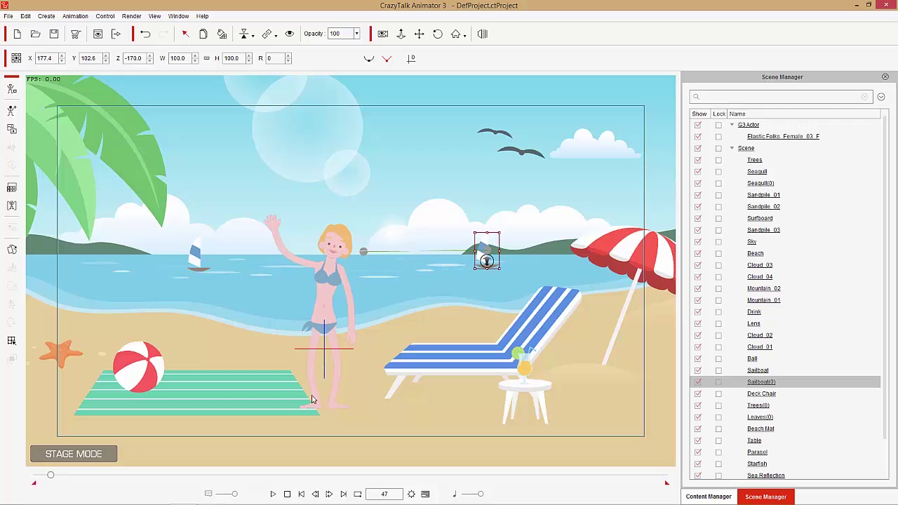
pyautogui.click(288, 494)
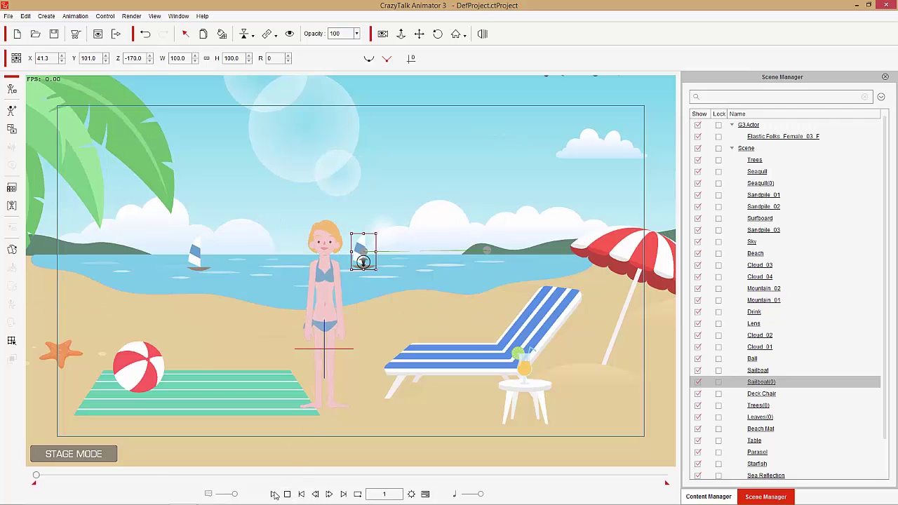
pyautogui.click(274, 494)
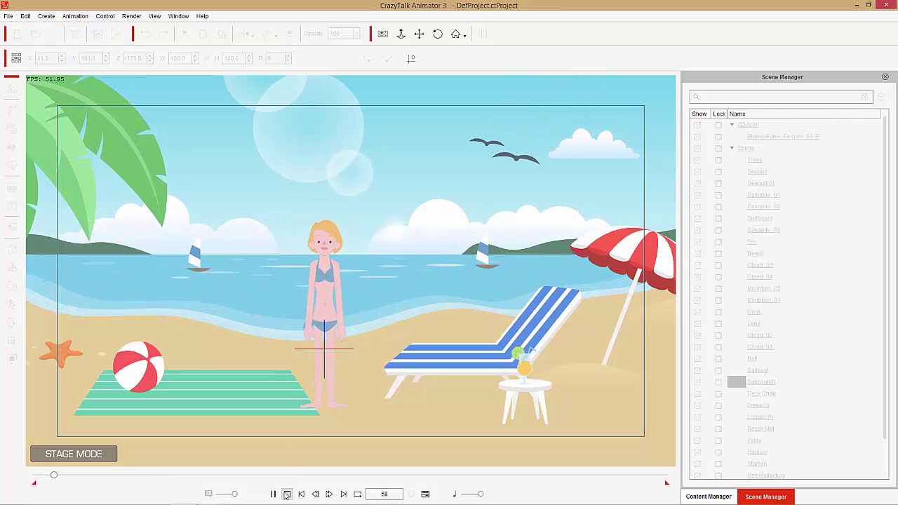
pyautogui.click(287, 494)
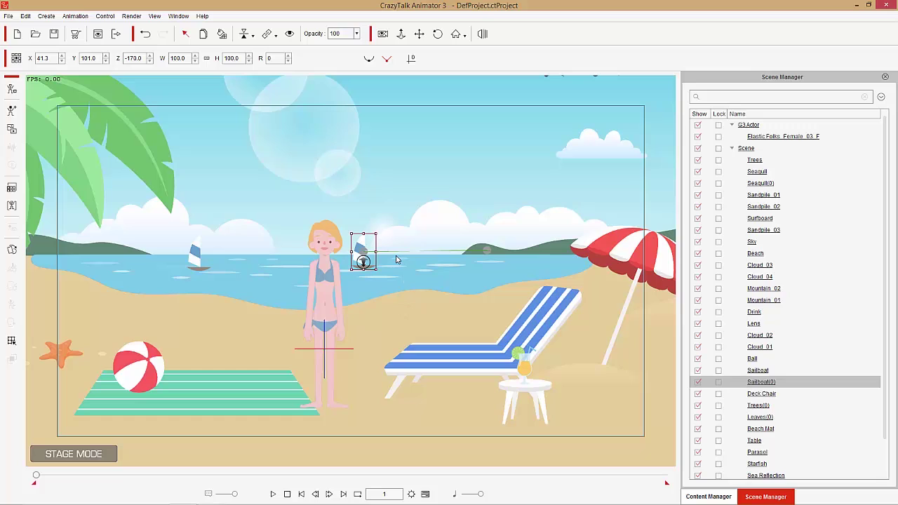
# Link Sailboat to Sailboat(0) at frame 1 and play back the linked movement
pyautogui.click(194, 258)
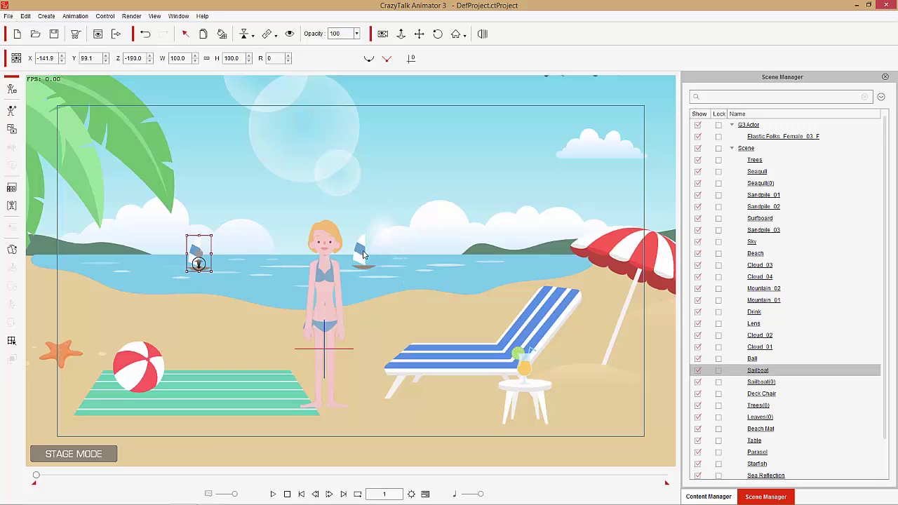
pyautogui.click(267, 33)
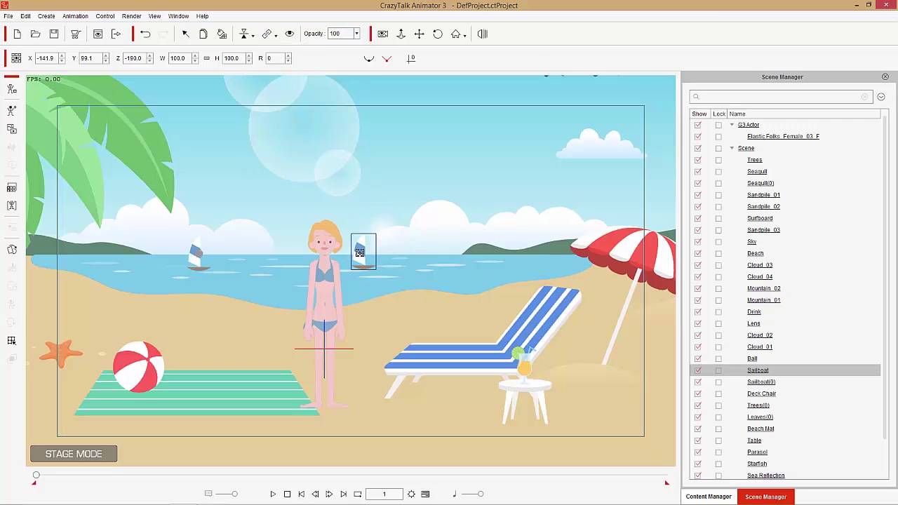
pyautogui.click(360, 257)
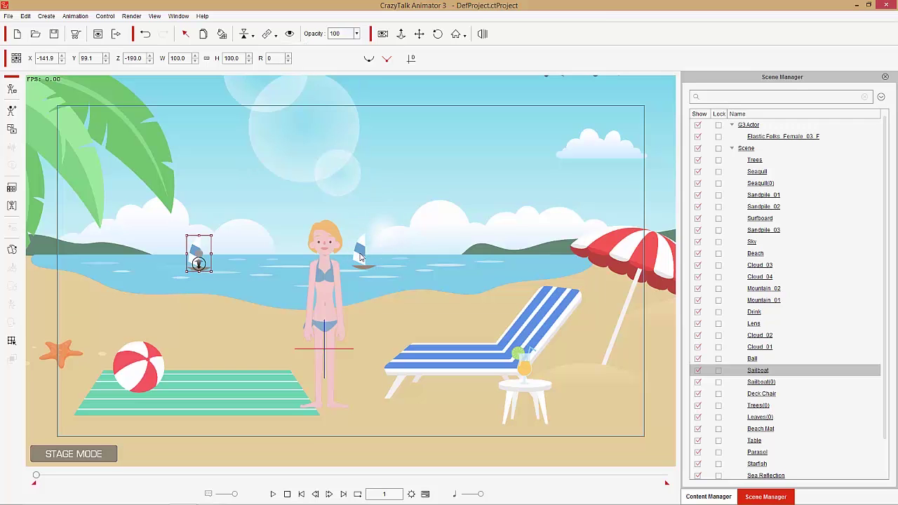
pyautogui.click(275, 495)
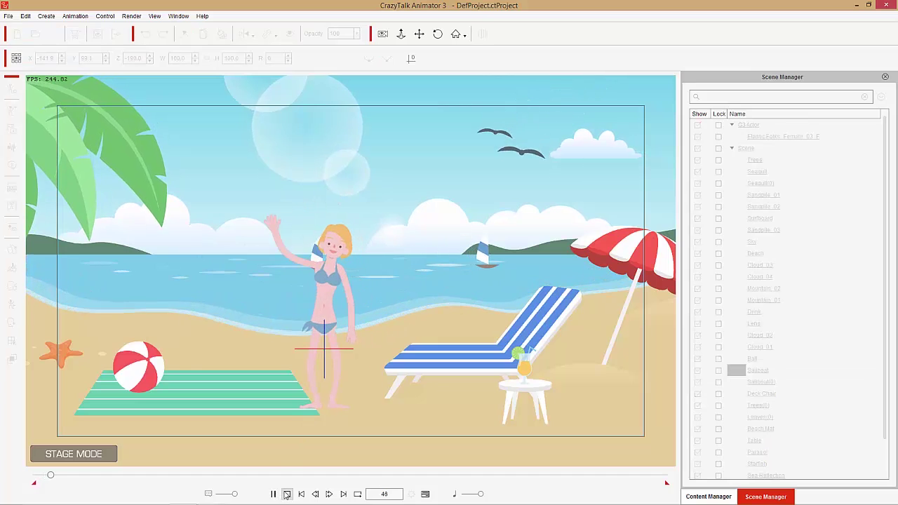
pyautogui.click(287, 494)
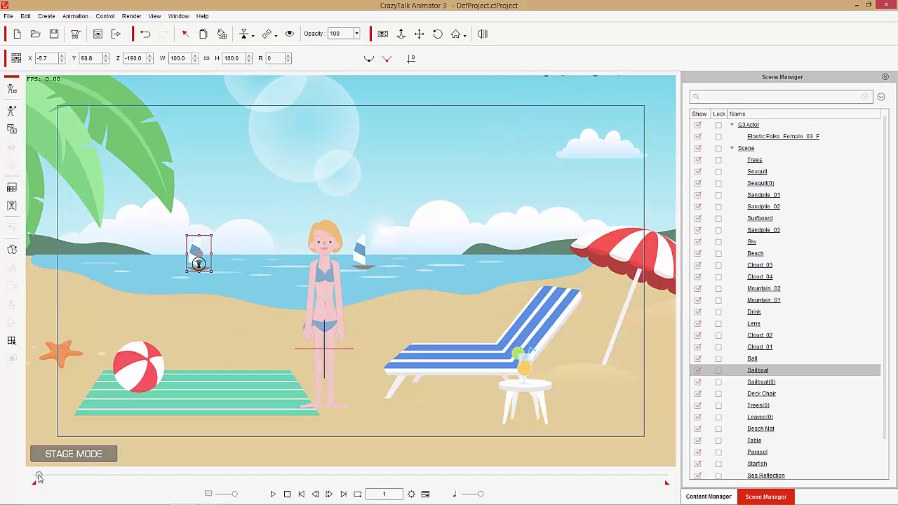
# Unlink Sailboat at frame 44 and play back the animation from the start
pyautogui.moveTo(35, 476); pyautogui.dragTo(60, 469)
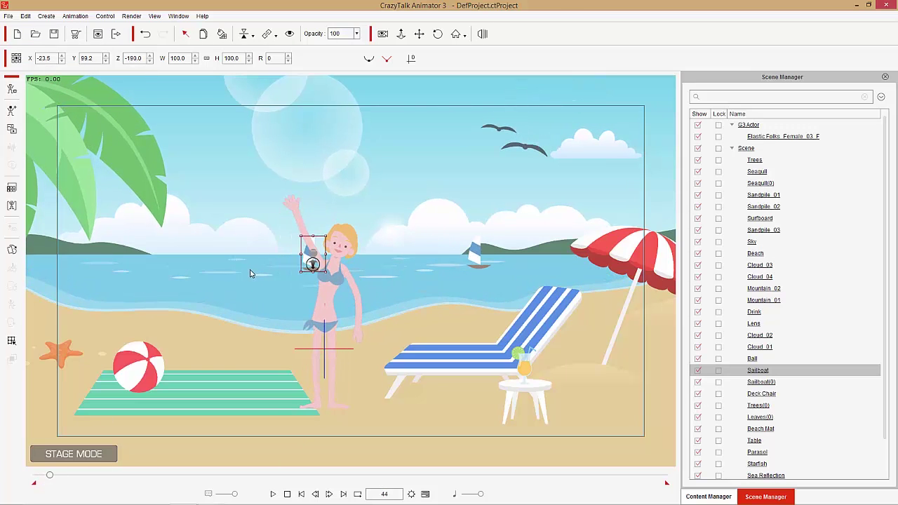
pyautogui.click(275, 39)
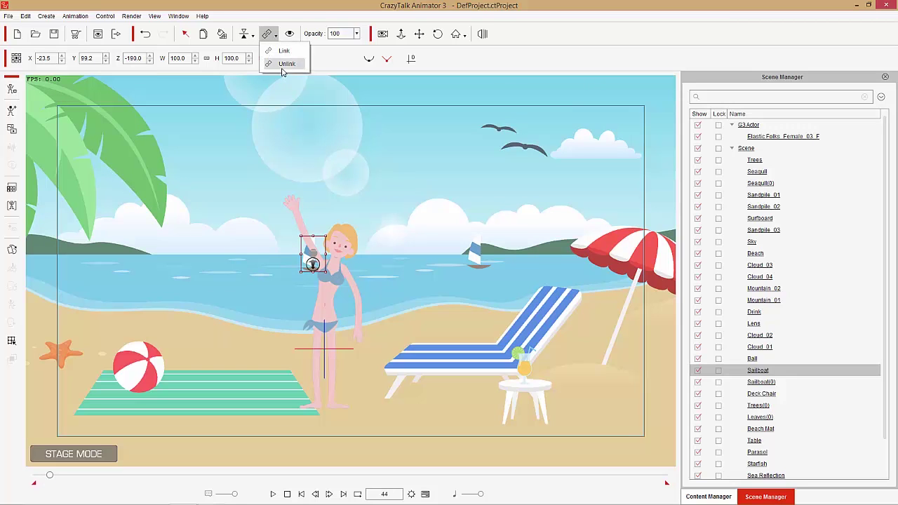
pyautogui.click(283, 67)
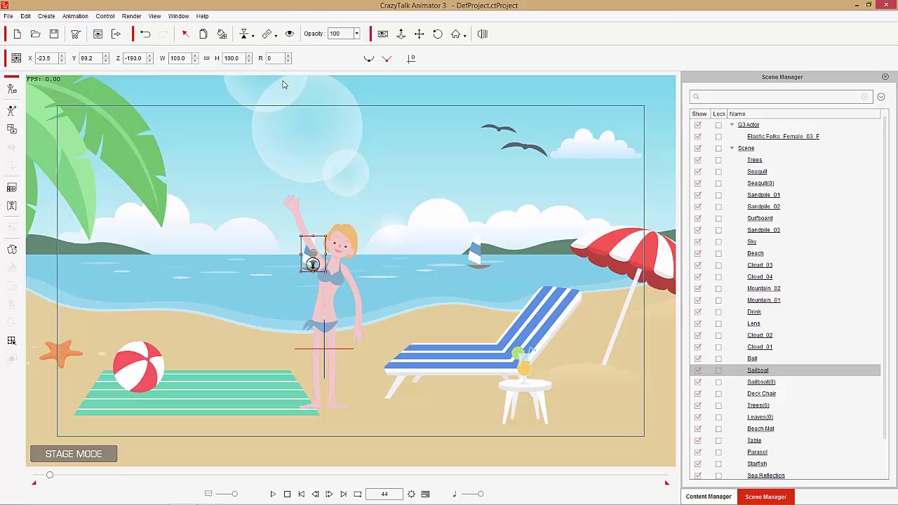
pyautogui.click(275, 494)
pyautogui.click(286, 493)
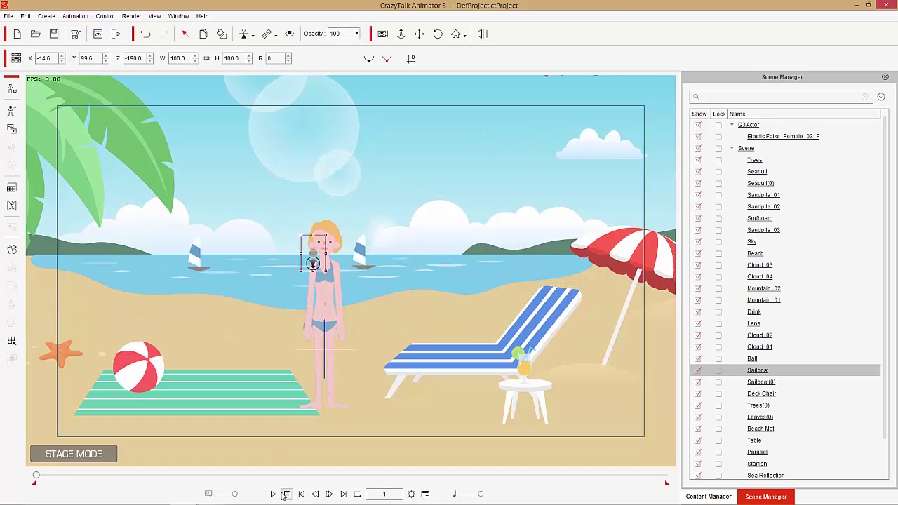
pyautogui.click(274, 494)
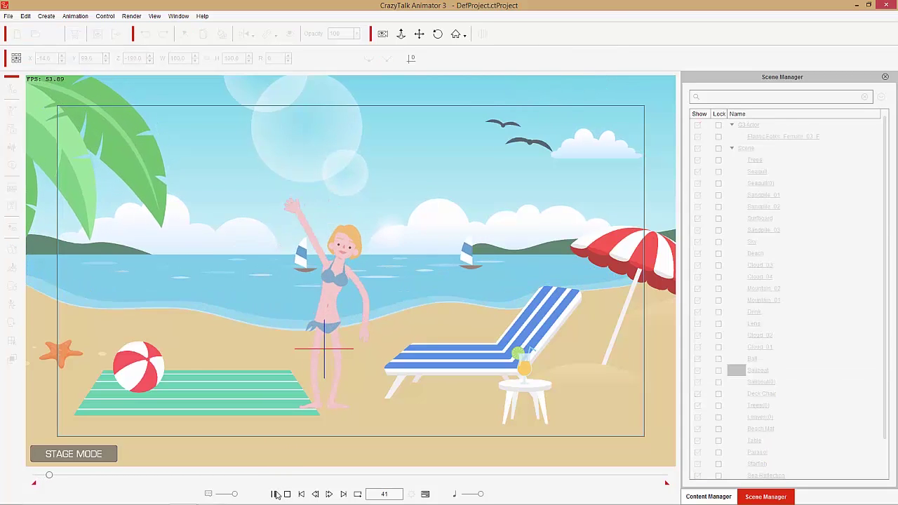
pyautogui.click(286, 494)
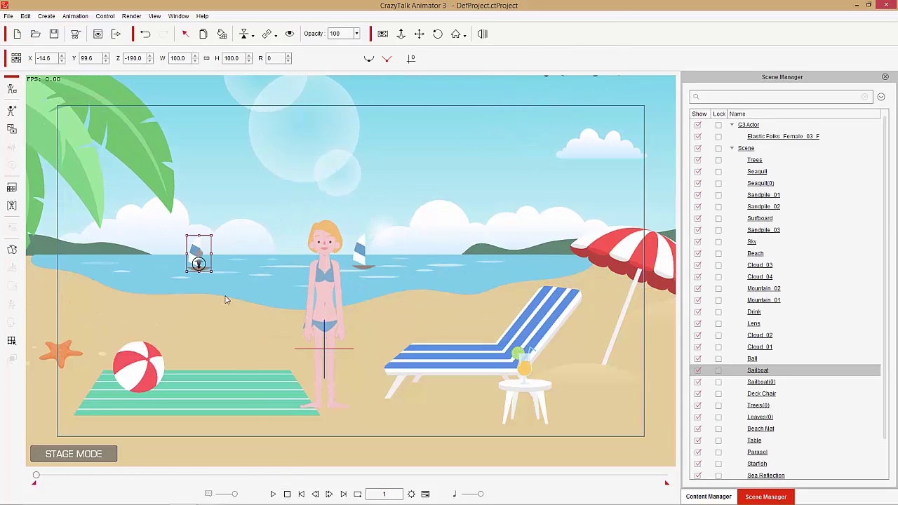
# Unlink Sailboat at frame 25 and play back the animation from the start
pyautogui.moveTo(40, 478); pyautogui.dragTo(44, 477)
pyautogui.click(273, 35)
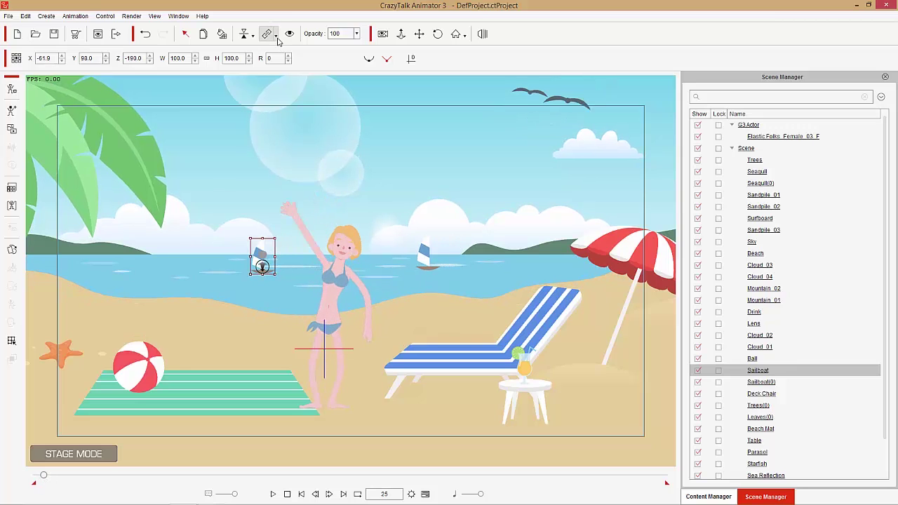
pyautogui.click(282, 64)
pyautogui.click(287, 494)
pyautogui.click(273, 493)
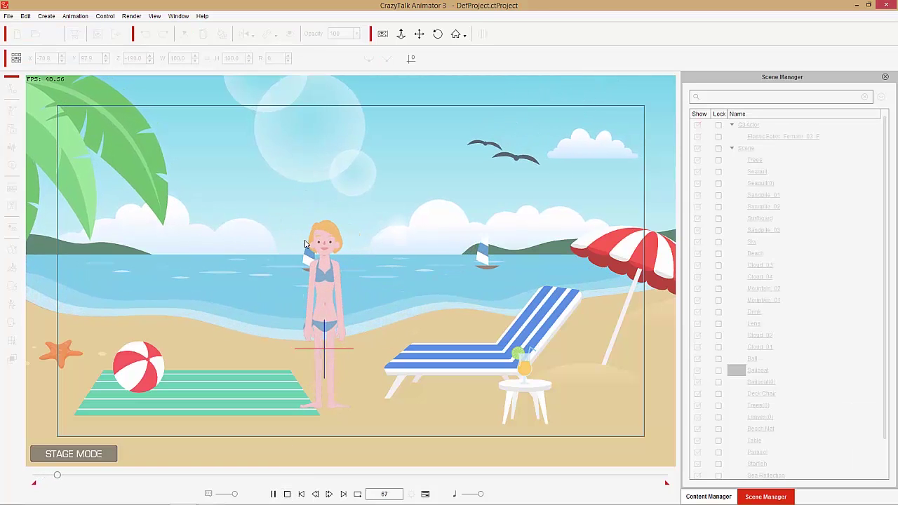
pyautogui.click(286, 494)
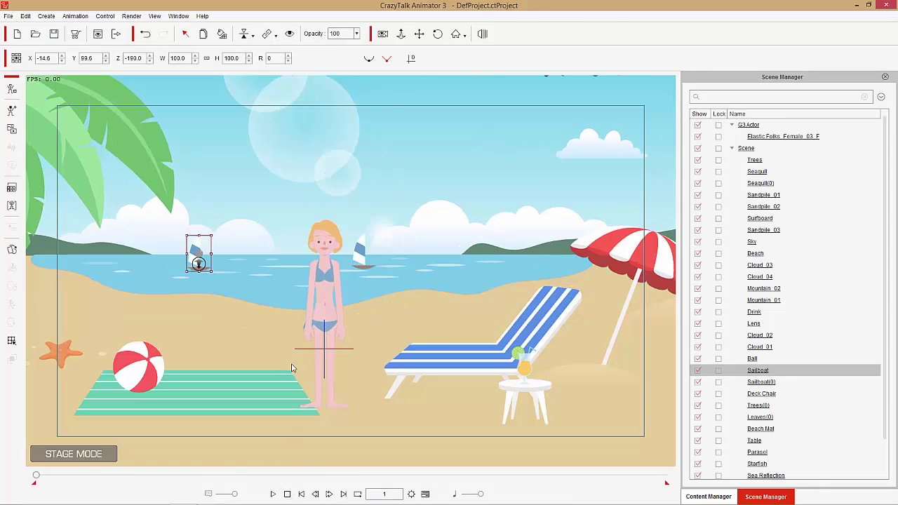
# Remove Sailboat's object animation and link it to Sailboat(0) at frame 1
pyautogui.rightClick(199, 245)
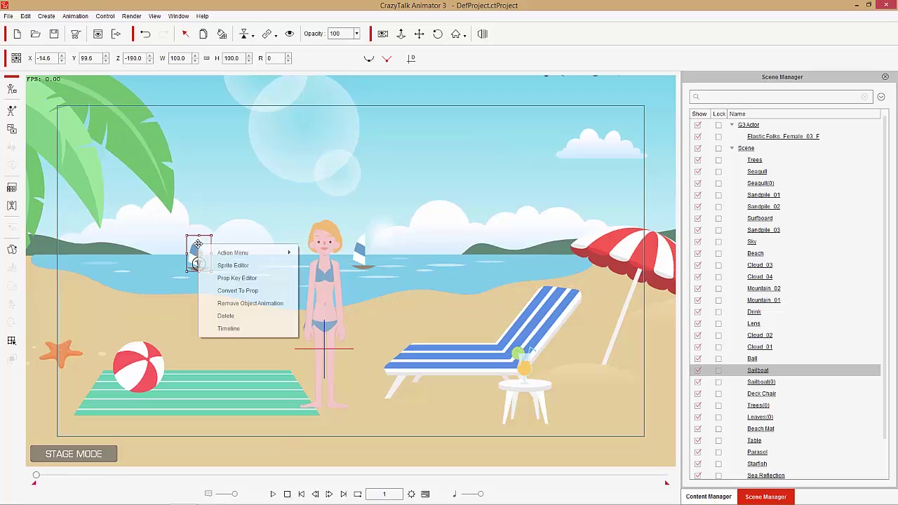
pyautogui.click(229, 306)
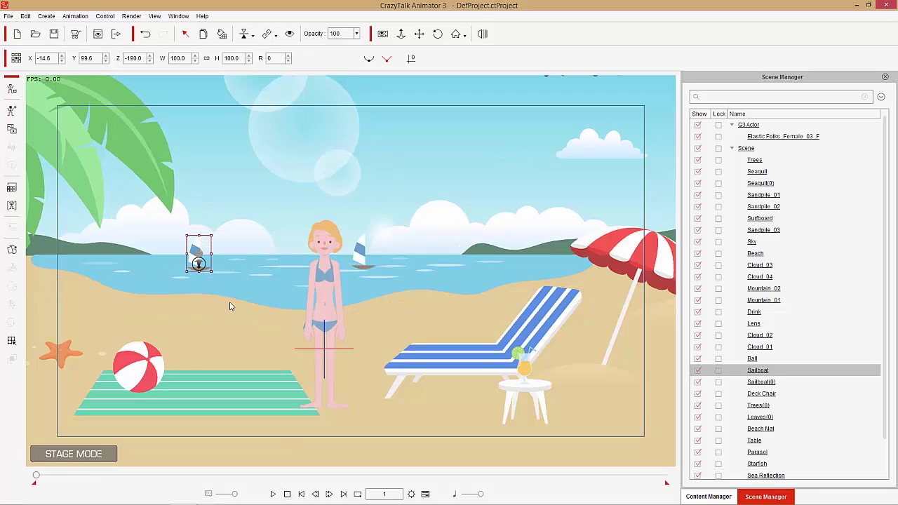
pyautogui.click(267, 34)
pyautogui.click(281, 53)
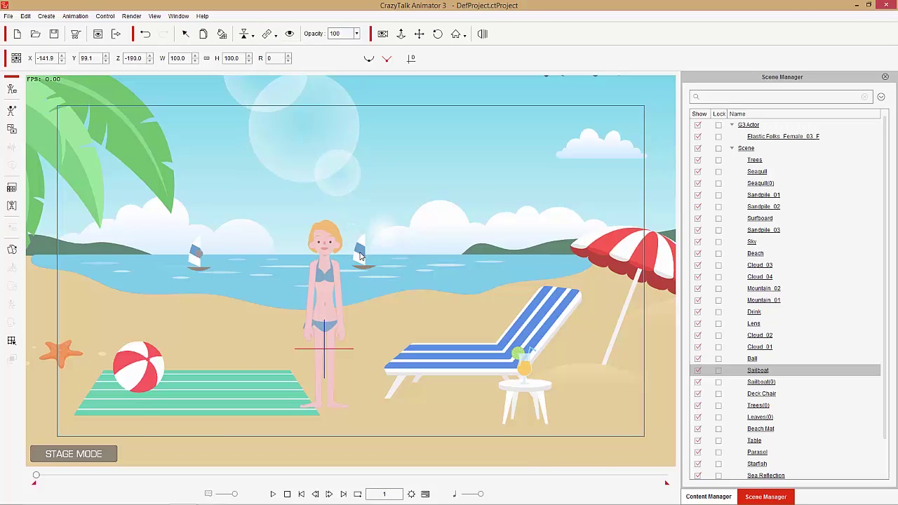
pyautogui.press('Escape')
# Unlink Sailboat at frame 19, play the animation, and stop it back at the start
pyautogui.moveTo(37, 477); pyautogui.dragTo(42, 478)
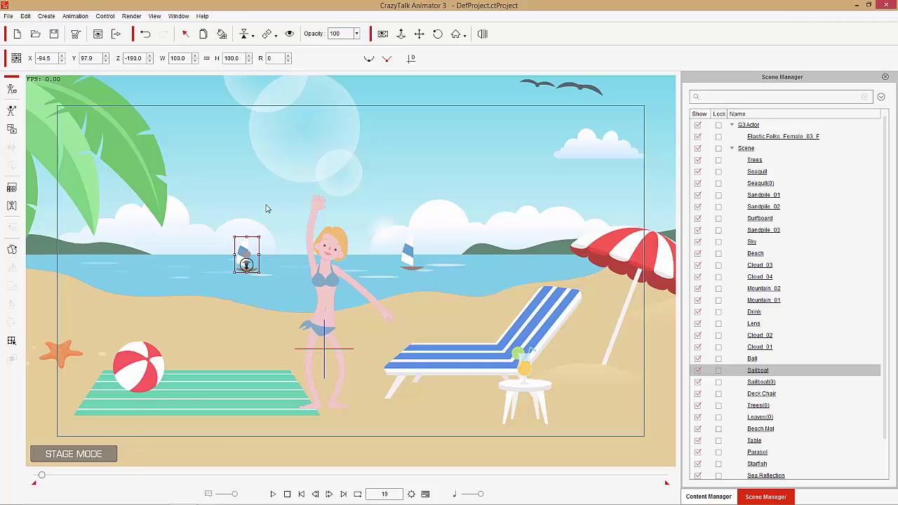
pyautogui.click(277, 39)
pyautogui.click(282, 63)
pyautogui.click(273, 494)
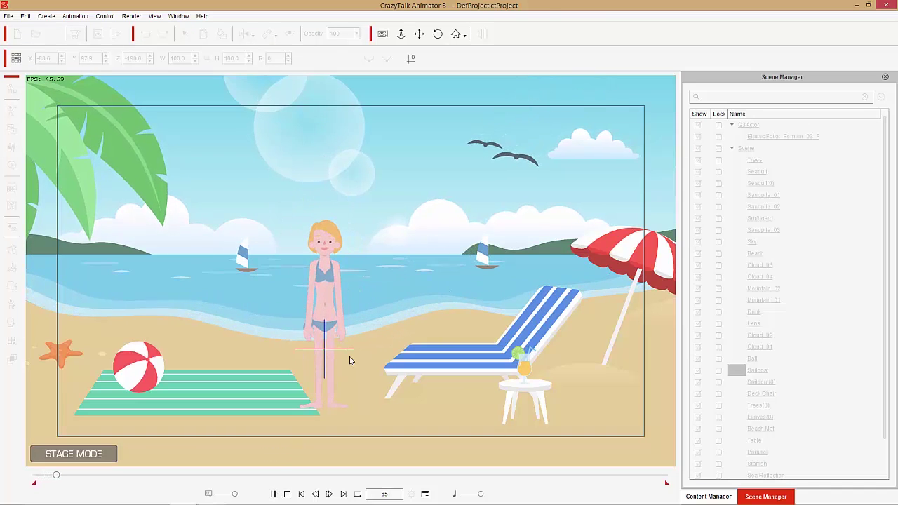
pyautogui.click(288, 494)
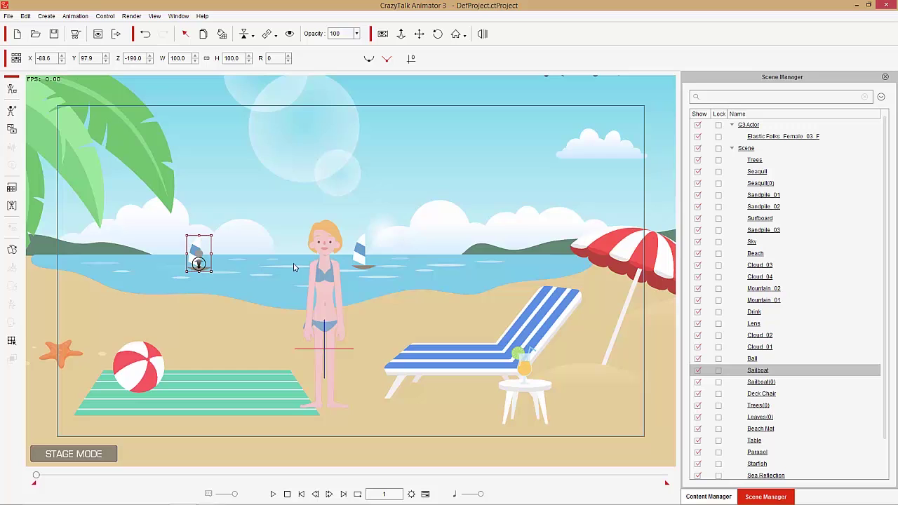
# Try moving Sailboat(0) to about X 70.2, Y 103.6 and setting its depth to about Z -224, undoing each change
pyautogui.click(361, 255)
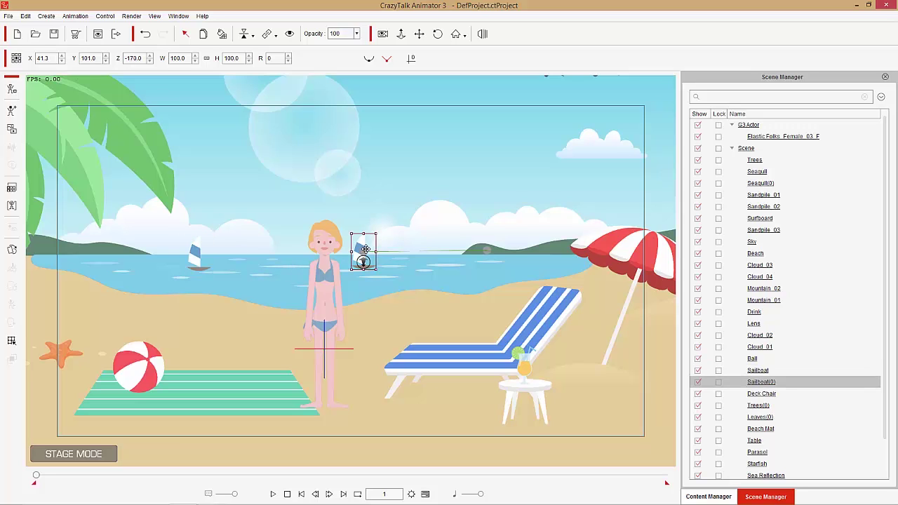
pyautogui.moveTo(363, 244); pyautogui.dragTo(390, 242)
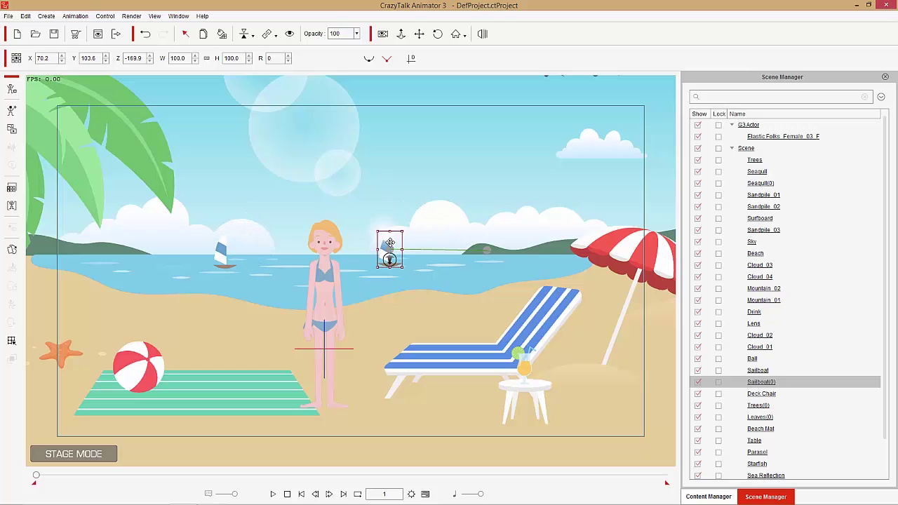
pyautogui.hotkey('ctrl', 'z')
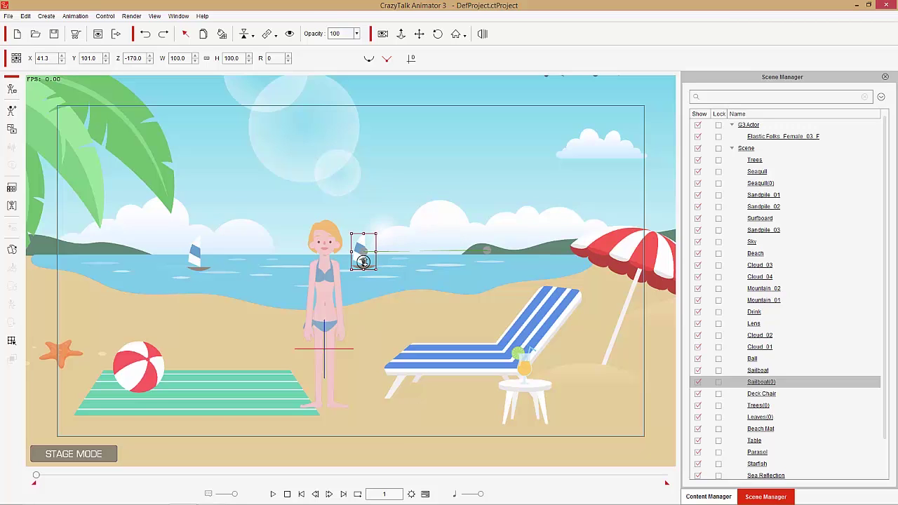
pyautogui.moveTo(364, 261); pyautogui.dragTo(354, 256)
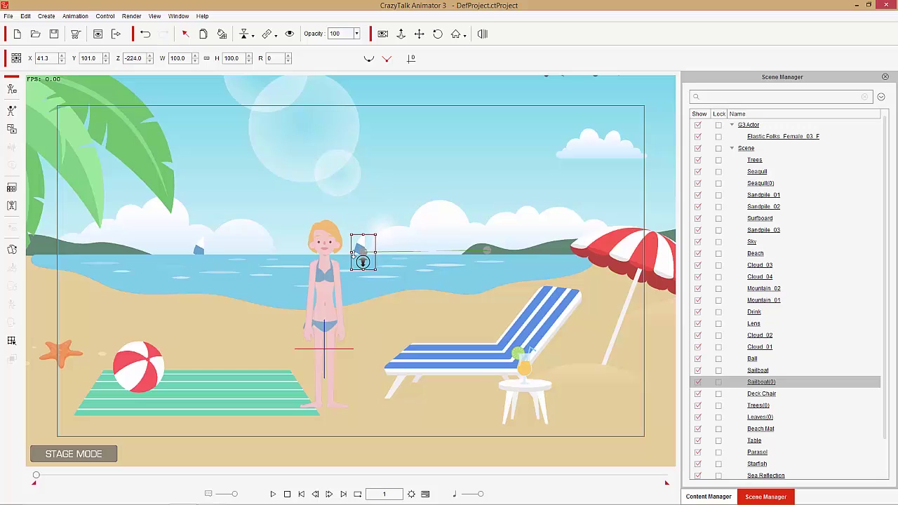
pyautogui.hotkey('ctrl', 'z')
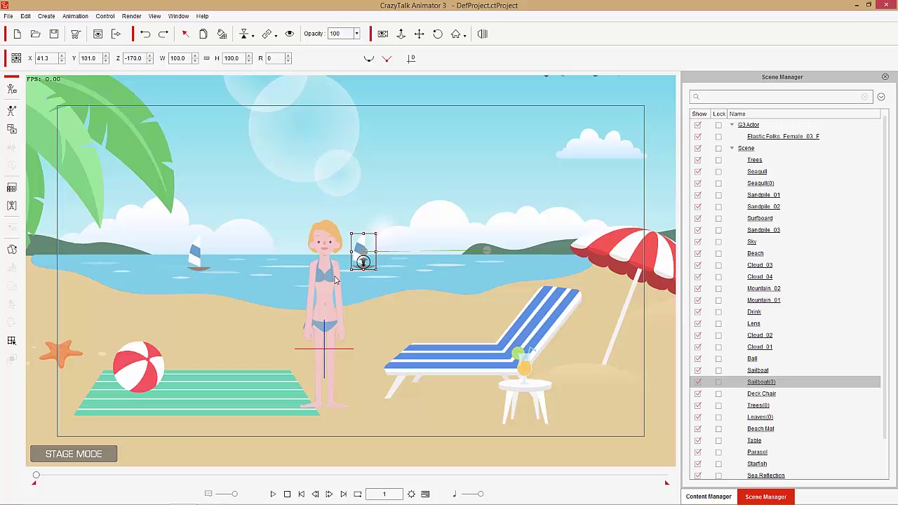
# Scale the ball proportionally to about 95.6, try stretching its width to about 122.8, and undo the stretch
pyautogui.click(139, 364)
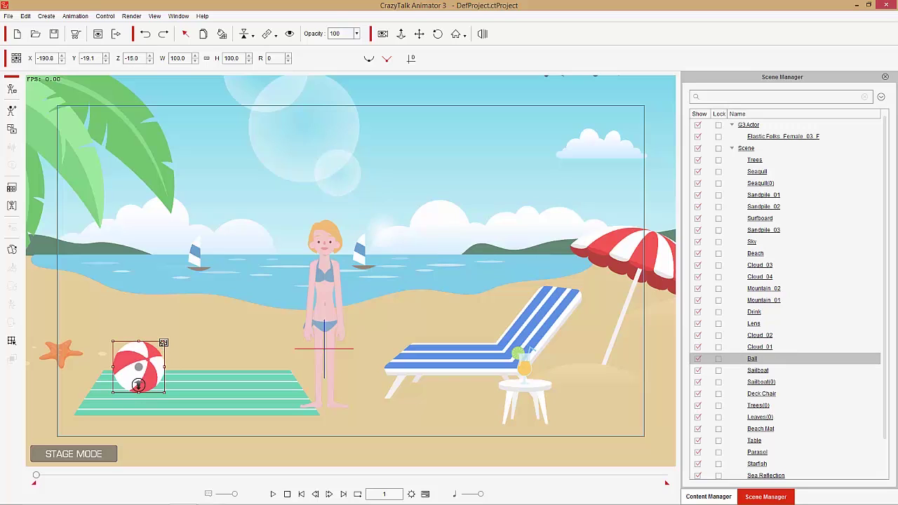
pyautogui.moveTo(162, 344); pyautogui.dragTo(160, 346)
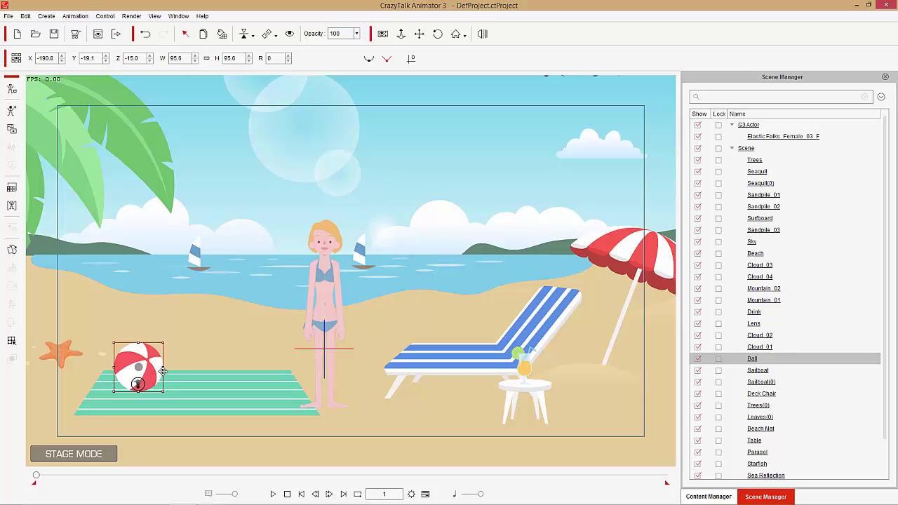
pyautogui.moveTo(163, 368)
pyautogui.mouseDown()
pyautogui.moveTo(145, 367)
pyautogui.moveTo(175, 367)
pyautogui.moveTo(169, 373)
pyautogui.mouseUp()
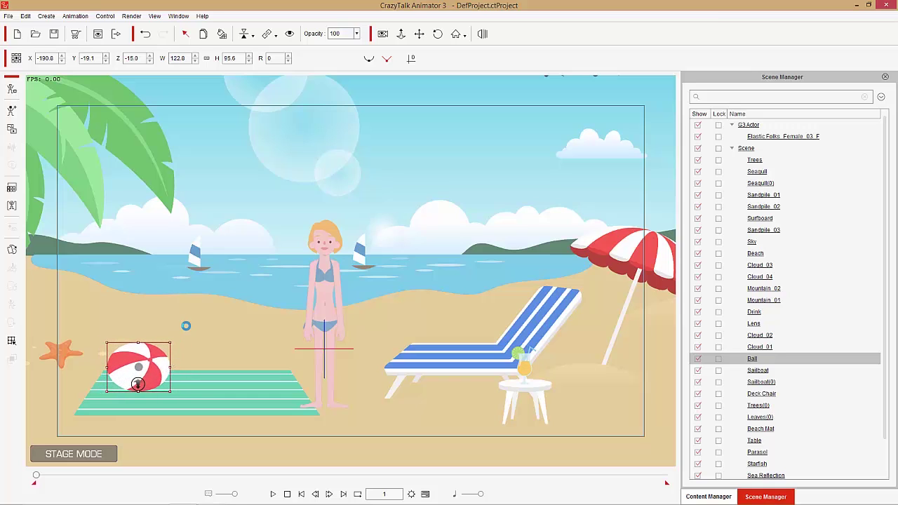
pyautogui.hotkey('ctrl', 'z')
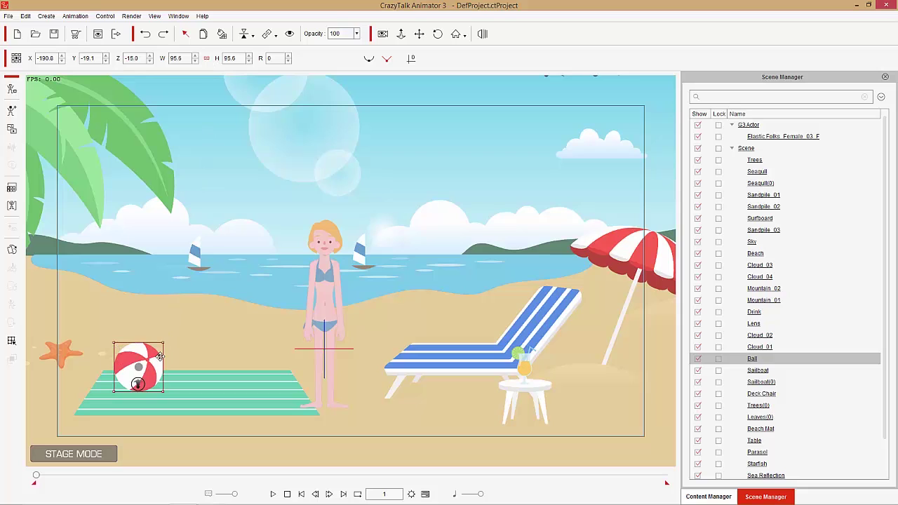
# Unlock the ball's width-height ratio and rotate it to about 268 degrees, undoing a trial reset of its transform
pyautogui.click(206, 58)
pyautogui.moveTo(172, 342); pyautogui.dragTo(121, 345)
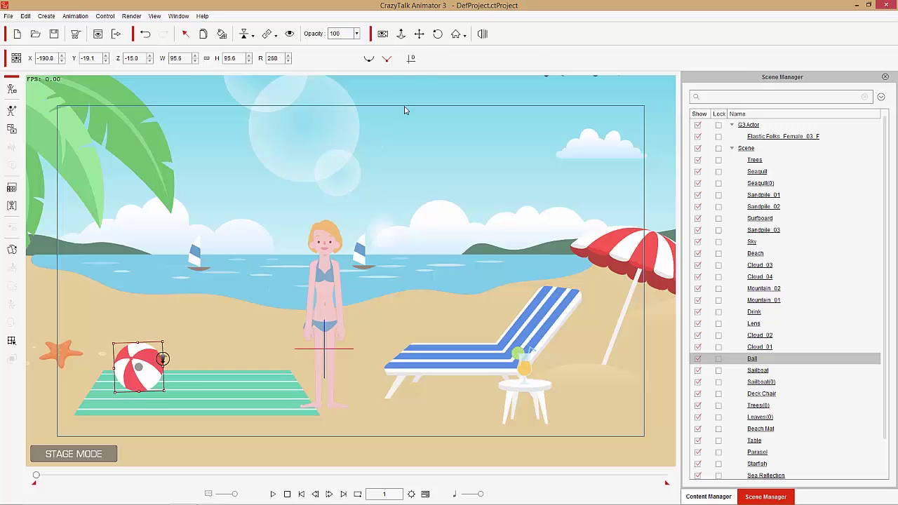
pyautogui.click(411, 58)
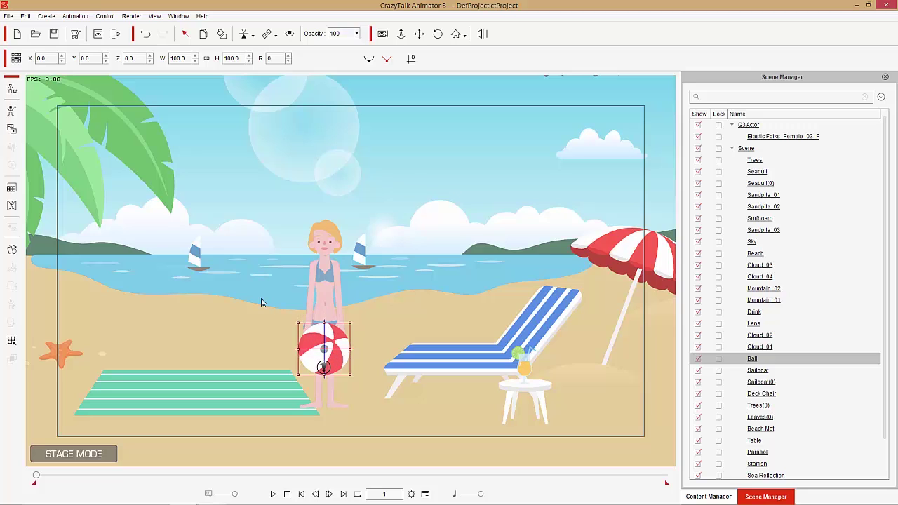
pyautogui.hotkey('ctrl', 'z')
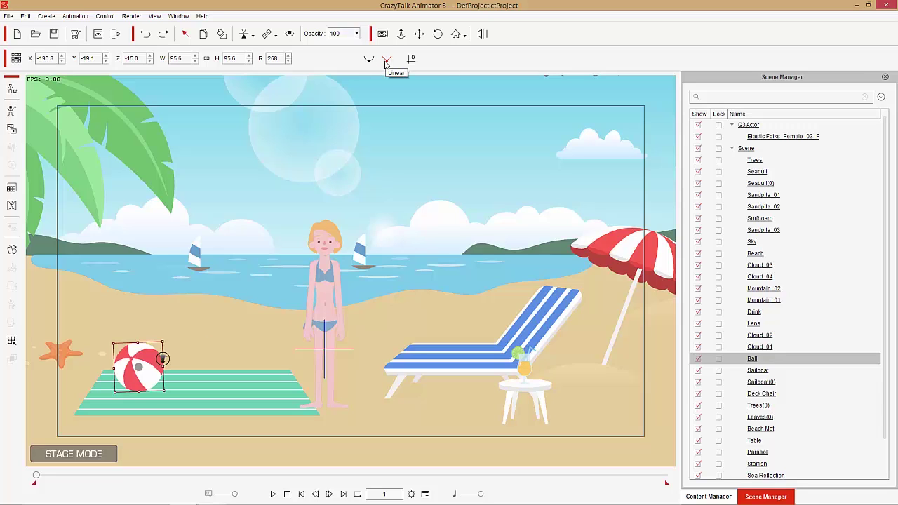
# Move Sailboat(0) to about X 144.4, Y 79.4 at frame 103 and briefly play the animation
pyautogui.click(361, 254)
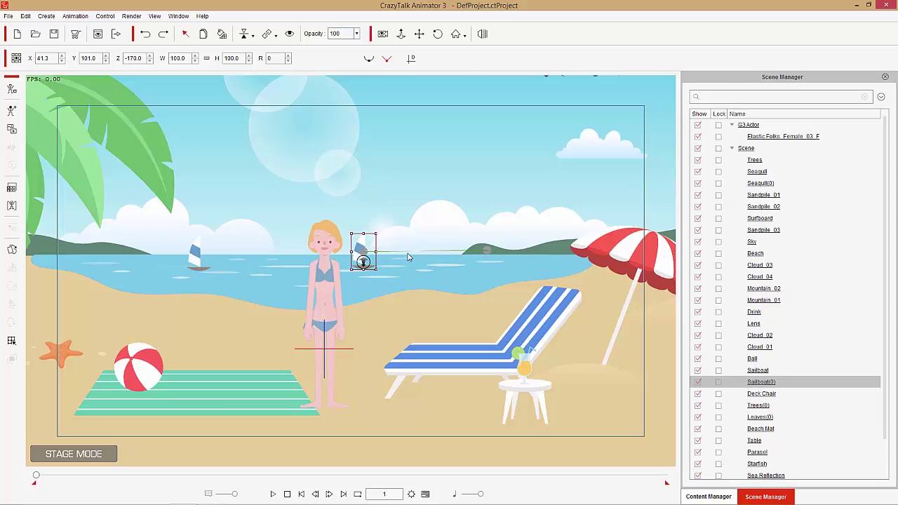
pyautogui.moveTo(35, 475); pyautogui.dragTo(66, 477)
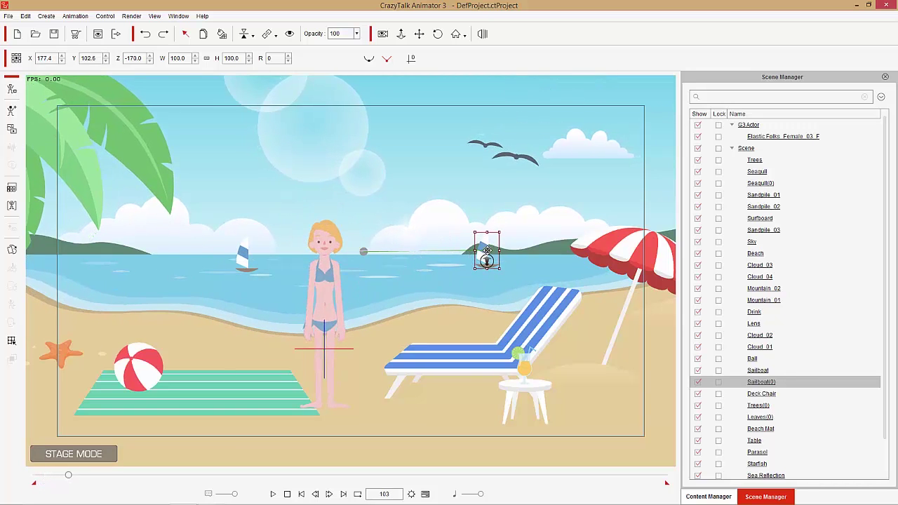
pyautogui.moveTo(487, 249); pyautogui.dragTo(457, 272)
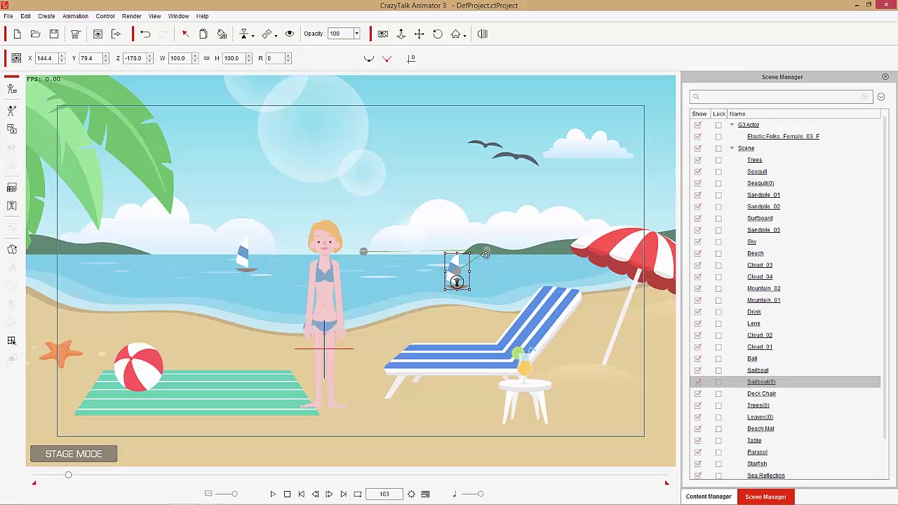
pyautogui.click(274, 494)
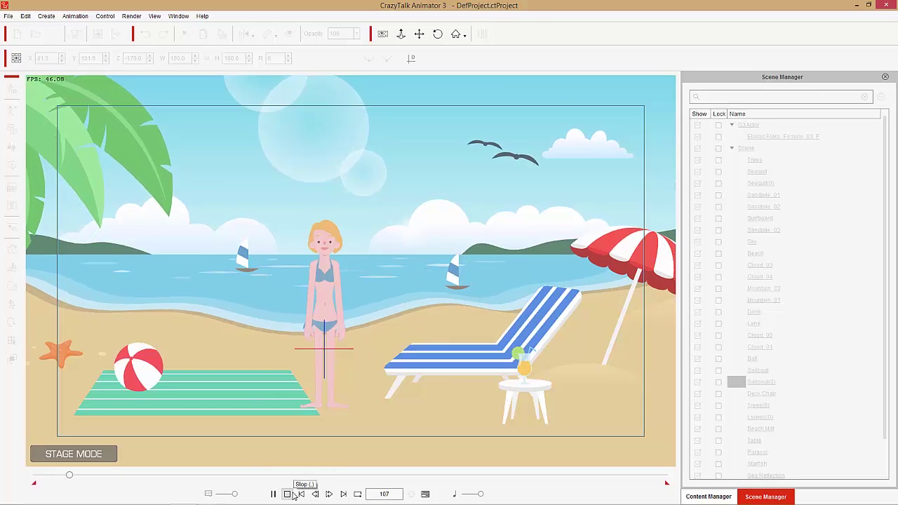
pyautogui.click(288, 494)
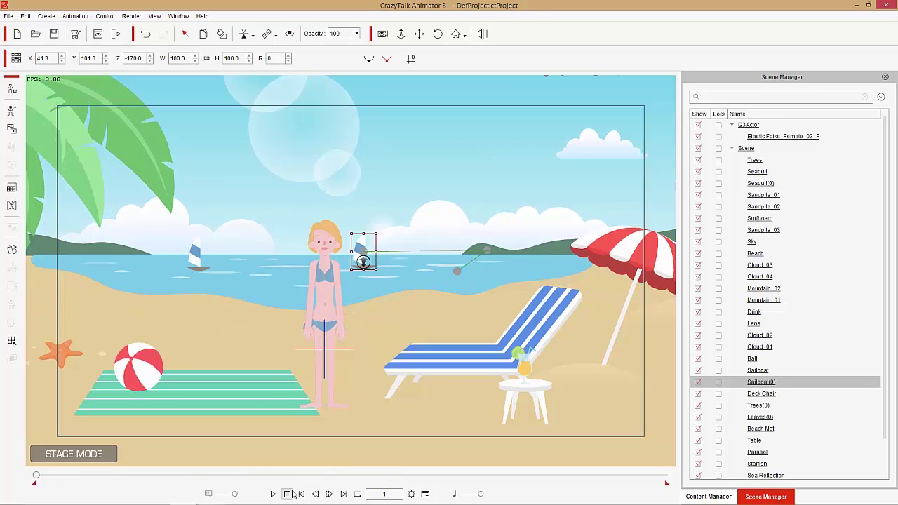
# Switch Sailboat(0)'s motion path to curved, shift its end point outward and slightly down, and play back the motion
pyautogui.click(369, 60)
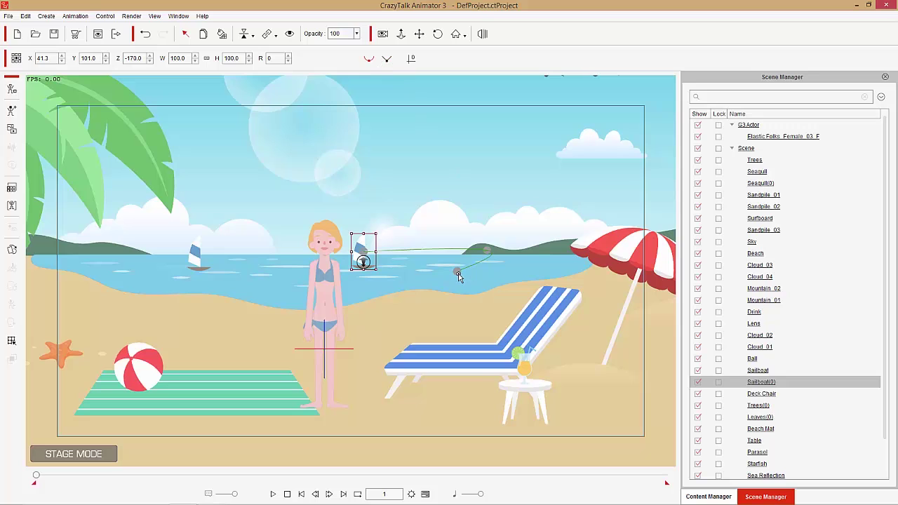
pyautogui.moveTo(459, 277); pyautogui.dragTo(479, 282)
pyautogui.click(273, 494)
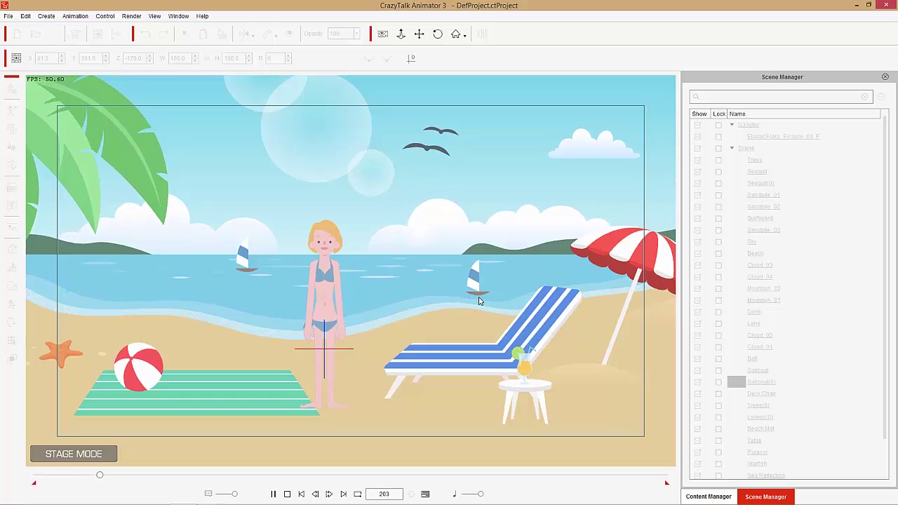
pyautogui.click(287, 494)
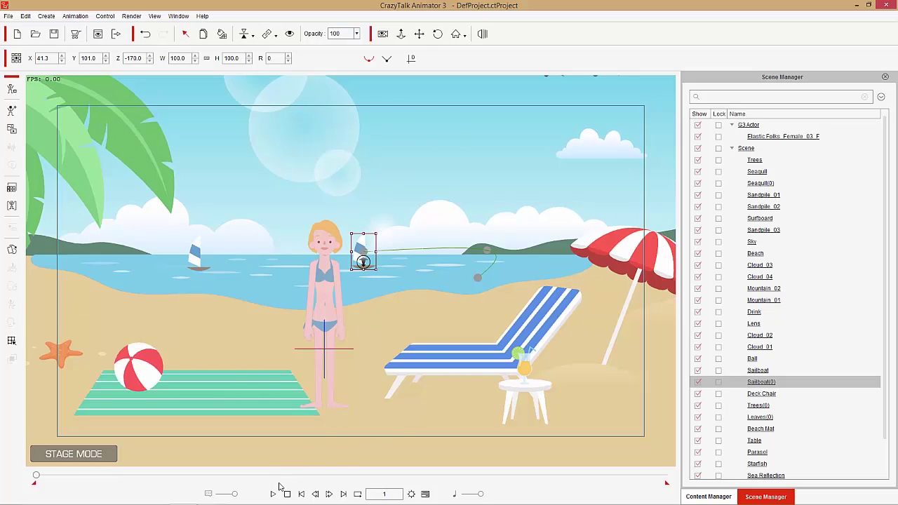
pyautogui.click(273, 494)
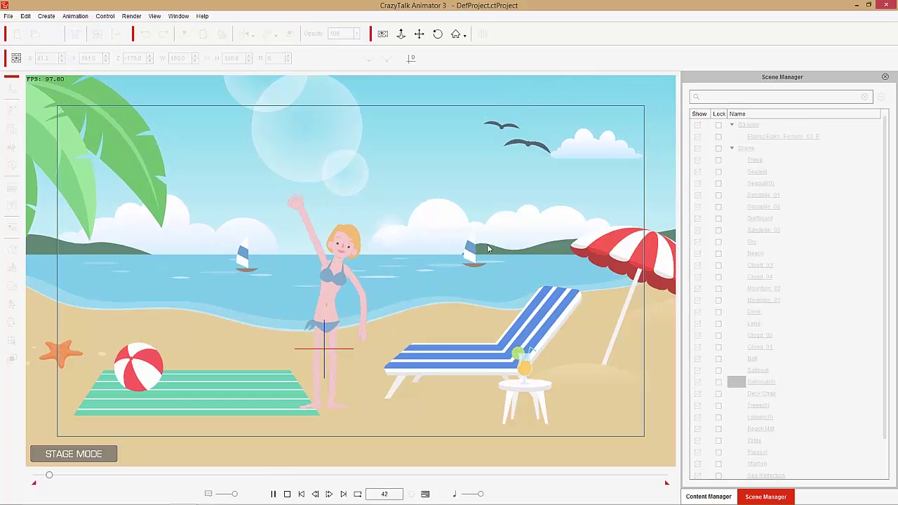
pyautogui.click(286, 494)
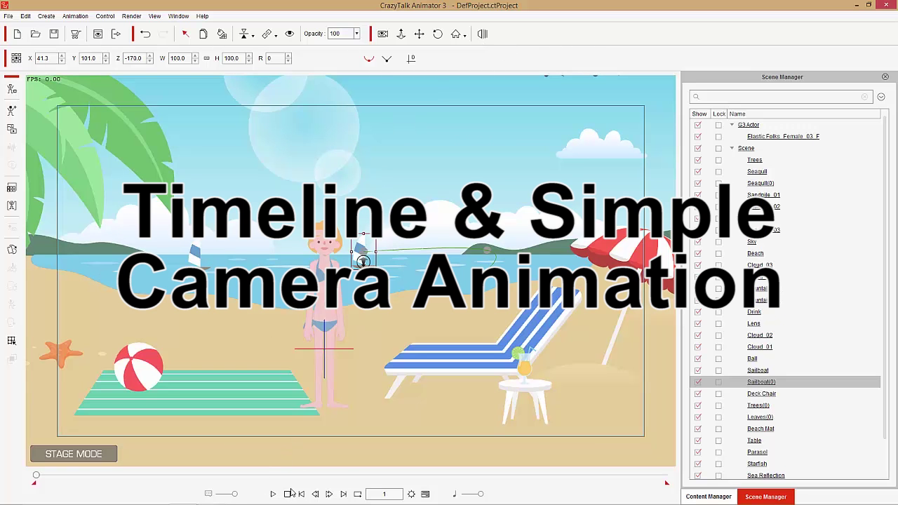
# Show the timeline and reset the camera to the Home view
pyautogui.click(426, 494)
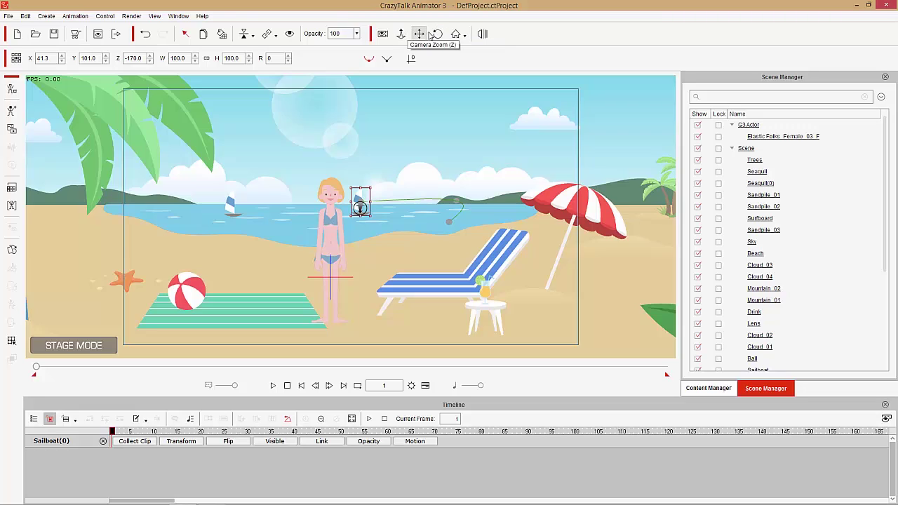
pyautogui.click(465, 35)
pyautogui.click(474, 53)
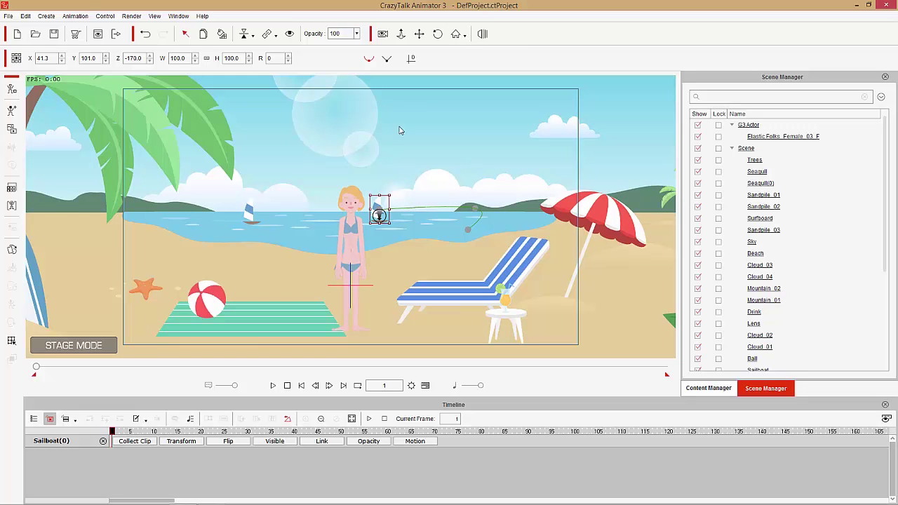
# Focus the camera on Sailboat(0) and return to the Home view
pyautogui.click(464, 35)
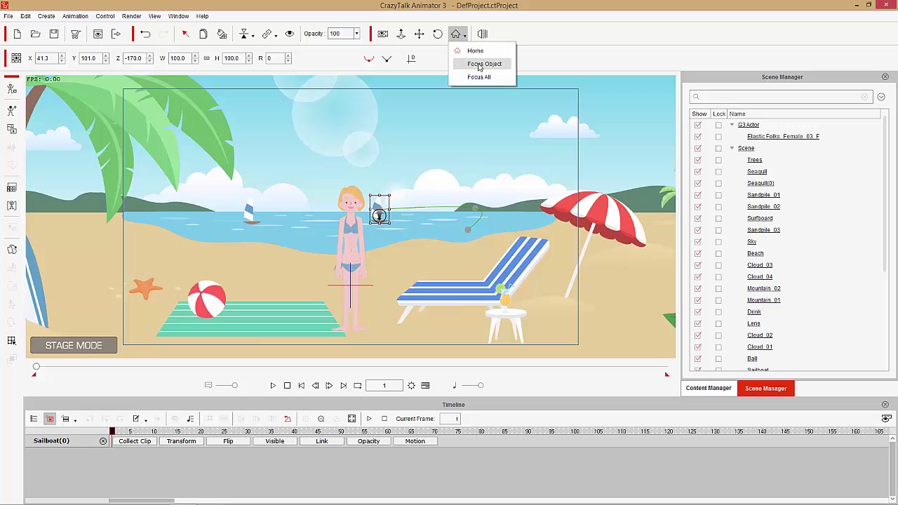
pyautogui.click(481, 65)
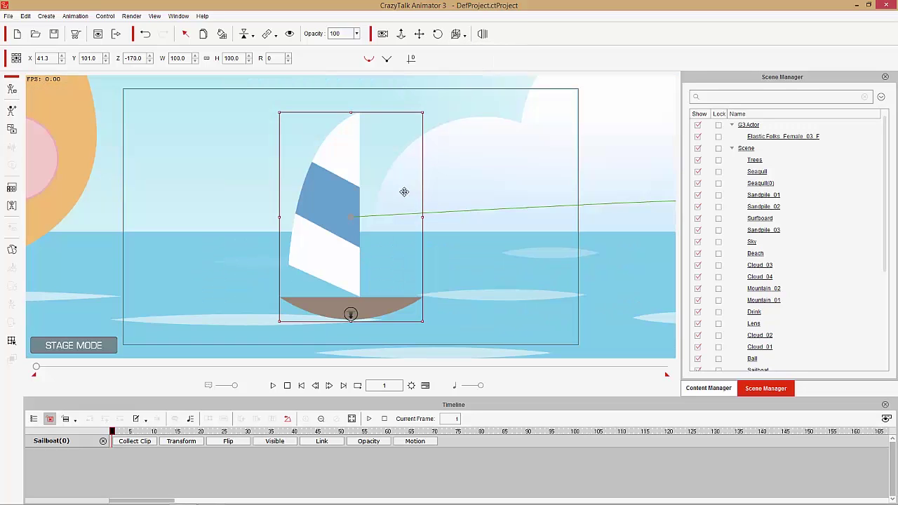
pyautogui.click(465, 38)
pyautogui.click(473, 51)
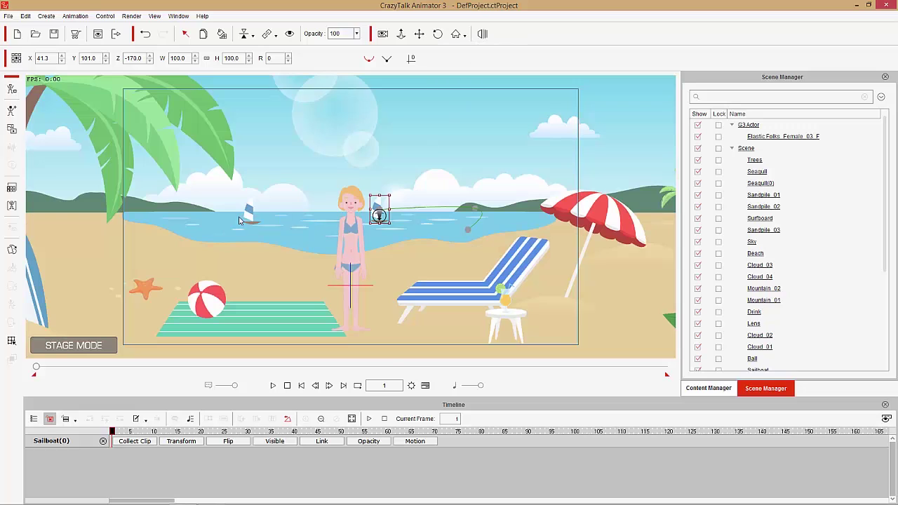
# Focus the camera on the starfish
pyautogui.click(145, 287)
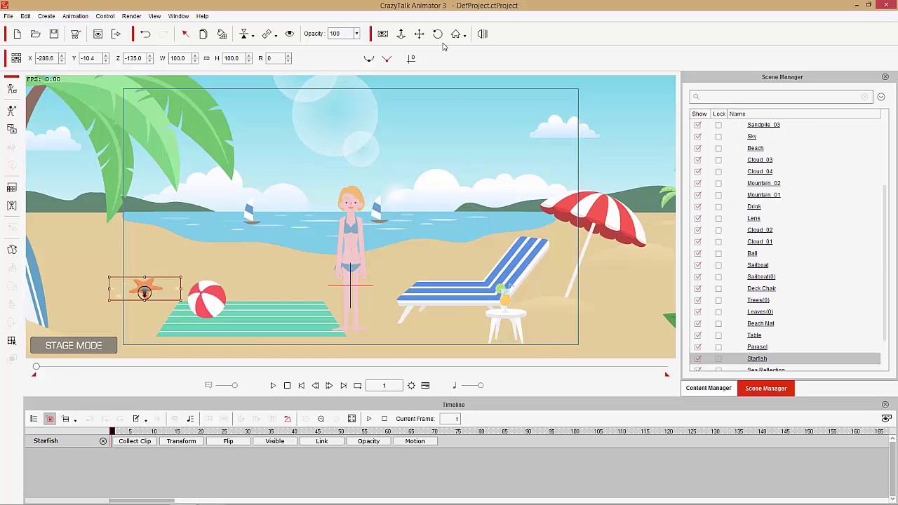
pyautogui.click(464, 33)
pyautogui.click(452, 51)
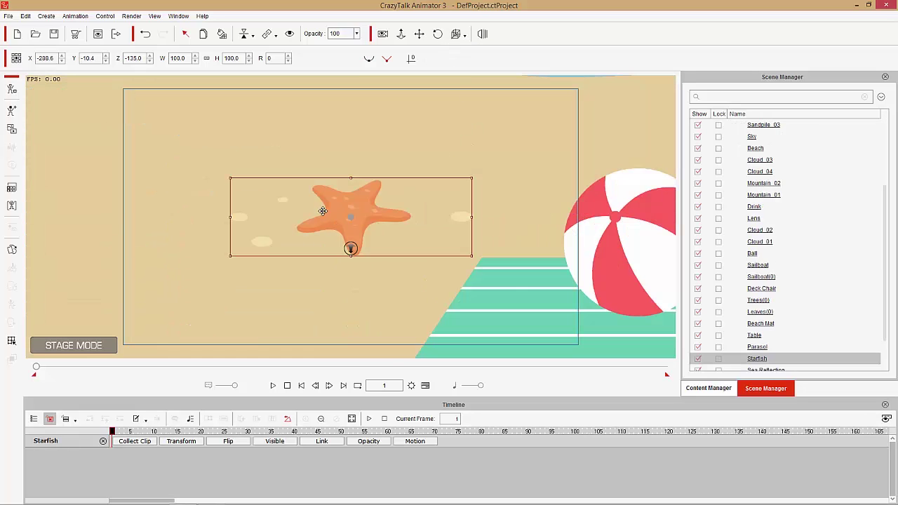
# Return the camera to the Home view, fit the entire scene with Focus All, and restore the Home view
pyautogui.click(465, 37)
pyautogui.click(473, 50)
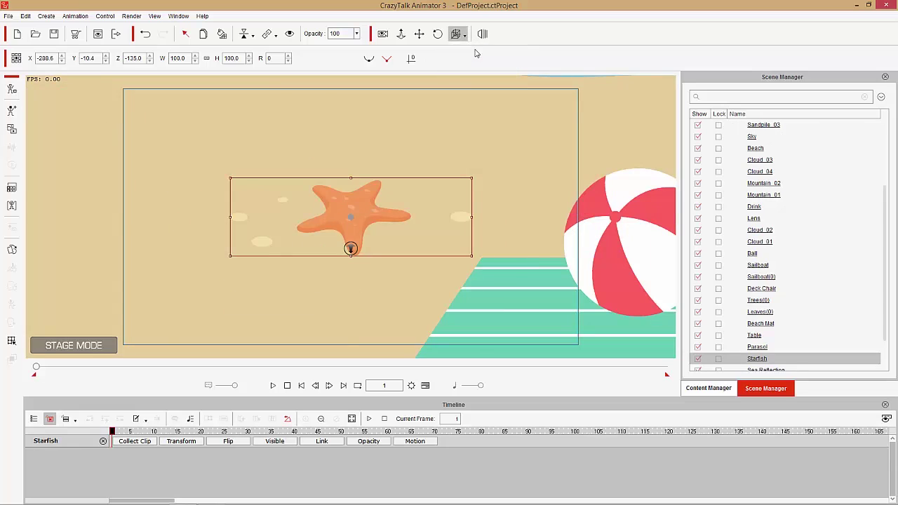
pyautogui.click(466, 36)
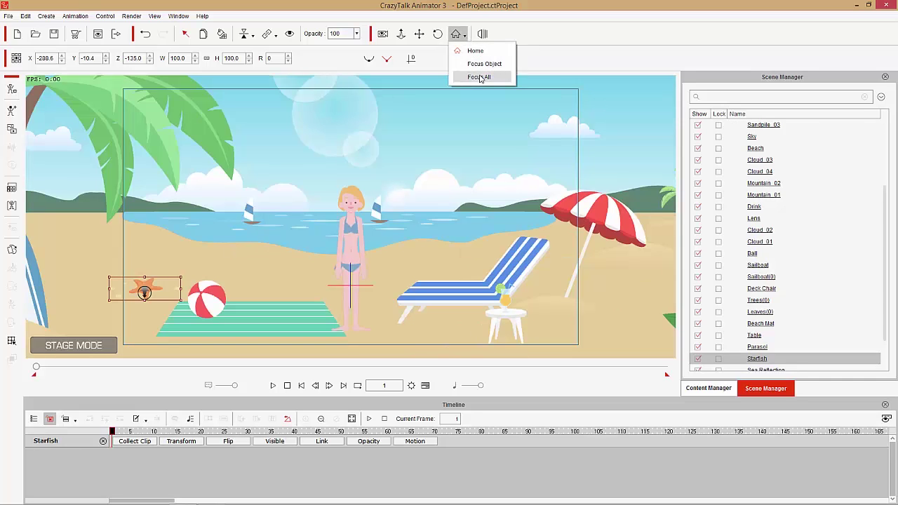
pyautogui.click(481, 77)
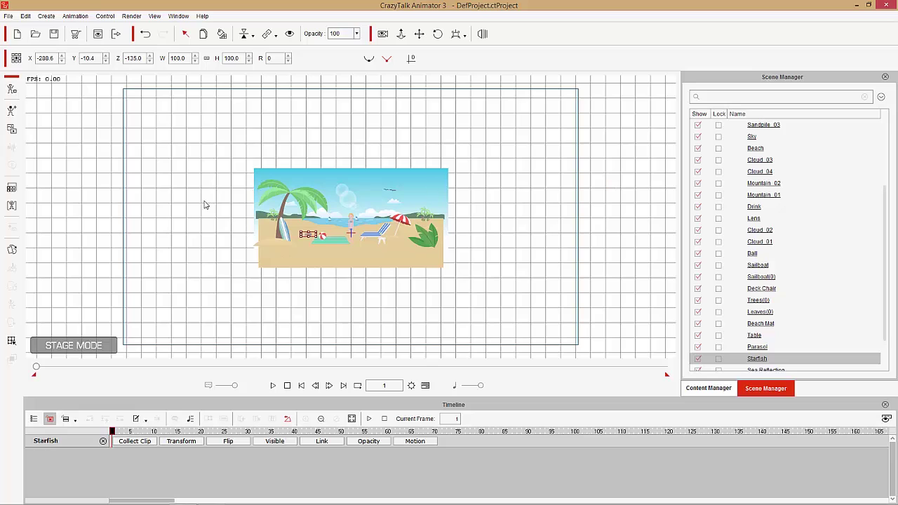
pyautogui.click(465, 37)
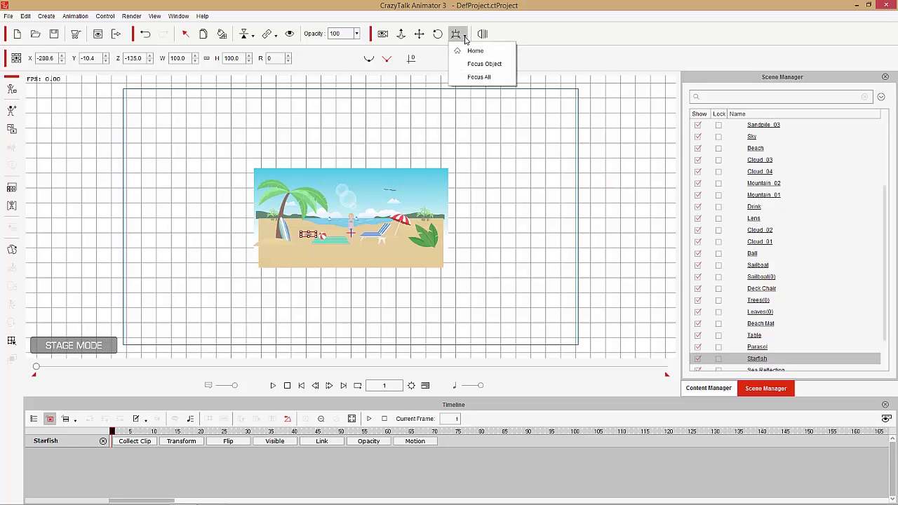
pyautogui.click(474, 51)
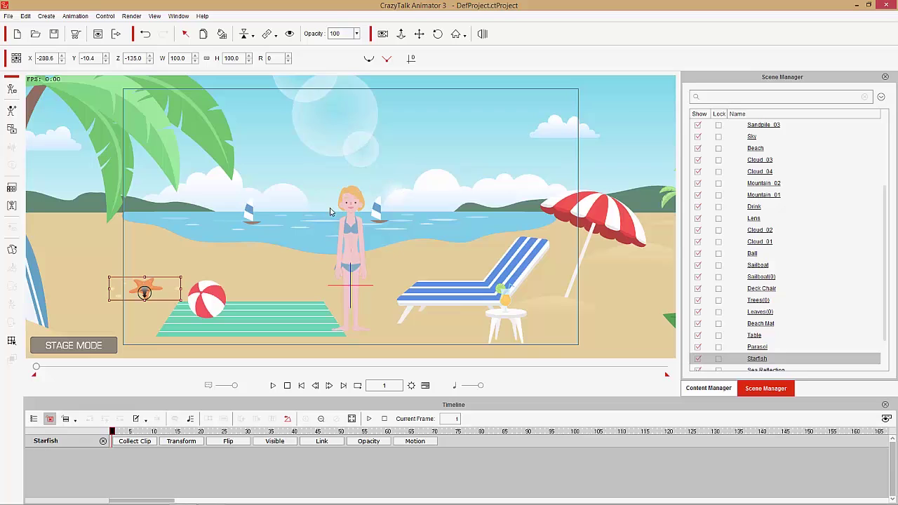
# Turn on camera record mode and frame the palm tree, surfboard, starfish and ball at frame 1
pyautogui.click(382, 34)
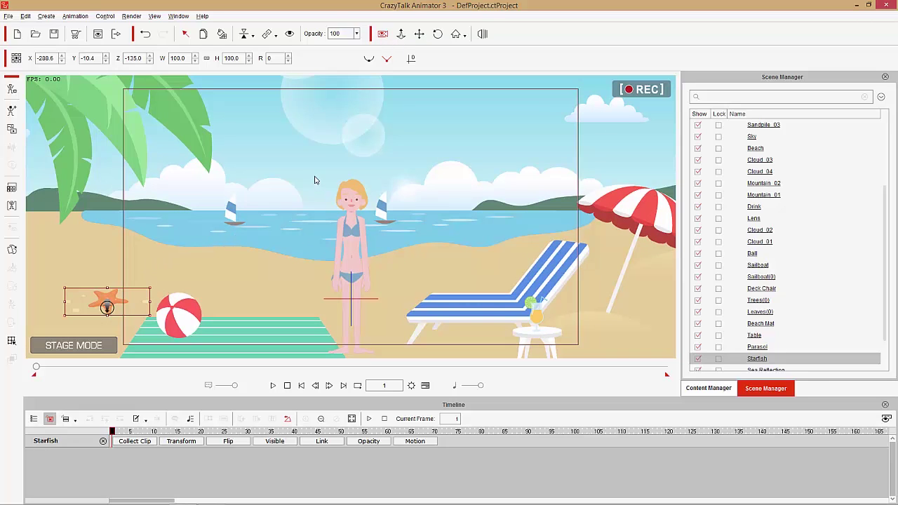
pyautogui.moveTo(260, 197); pyautogui.dragTo(408, 185)
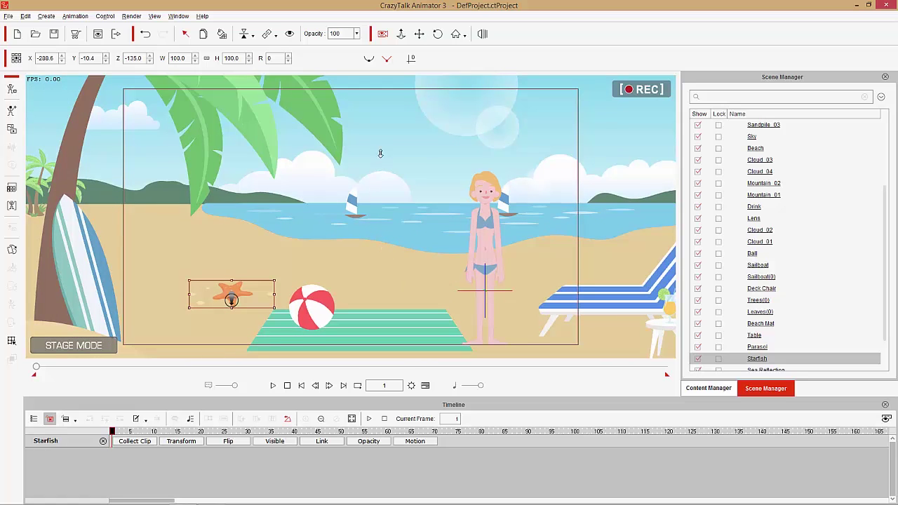
pyautogui.moveTo(380, 153); pyautogui.dragTo(350, 171)
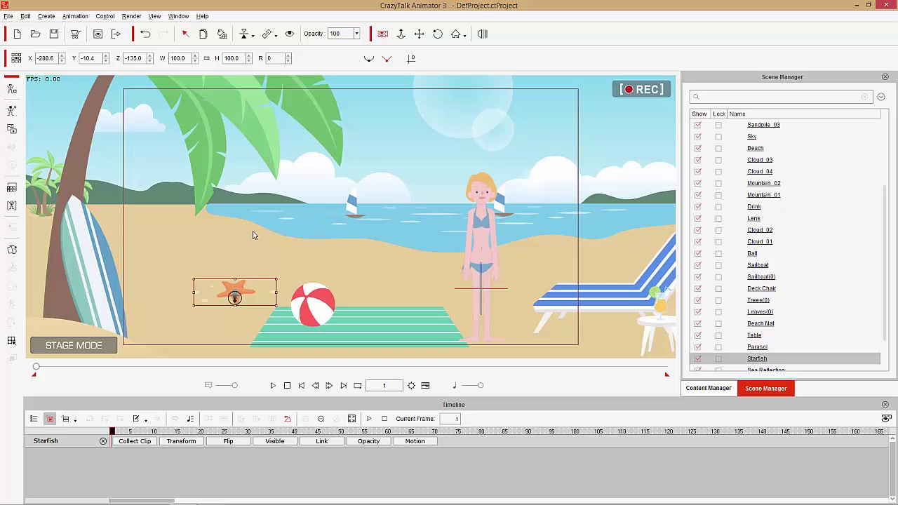
pyautogui.moveTo(242, 234); pyautogui.dragTo(397, 231)
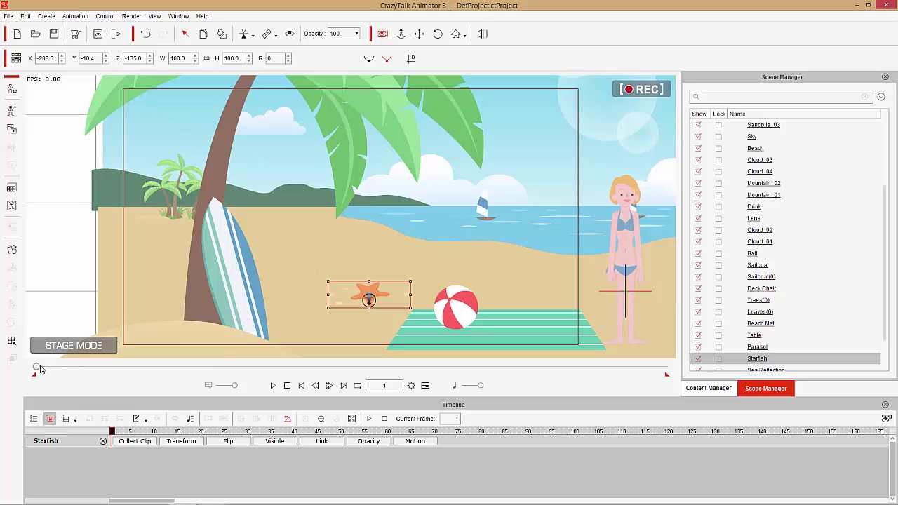
pyautogui.moveTo(505, 217); pyautogui.dragTo(473, 212)
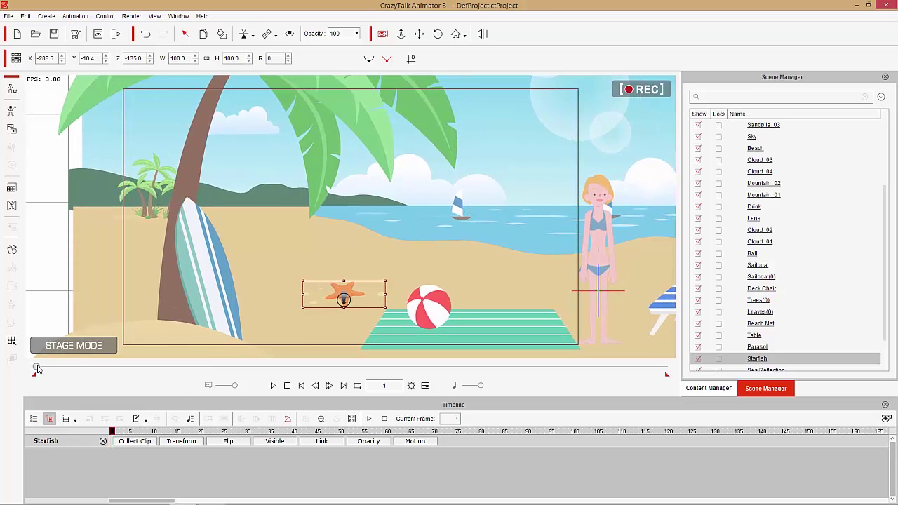
# At frame 103, pan the camera over to the female character and deck chair and zoom in slightly
pyautogui.moveTo(37, 368); pyautogui.dragTo(68, 368)
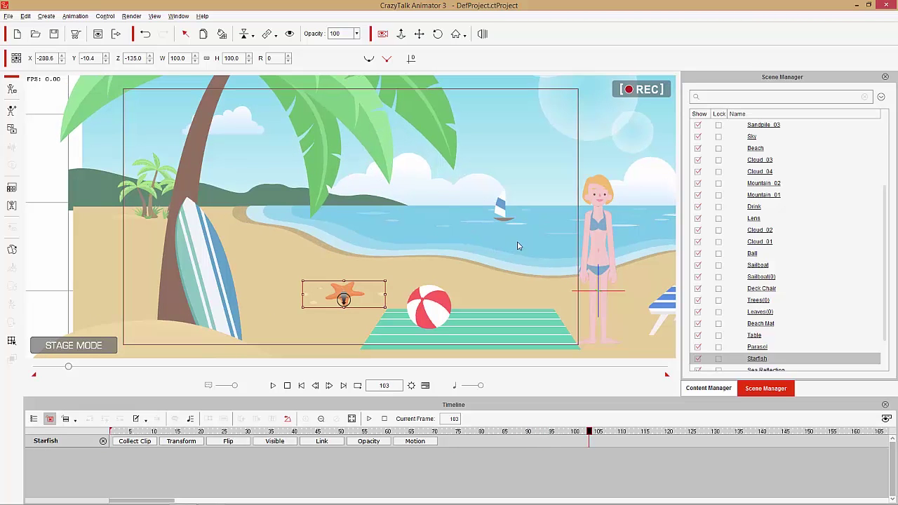
pyautogui.moveTo(540, 240); pyautogui.dragTo(281, 234)
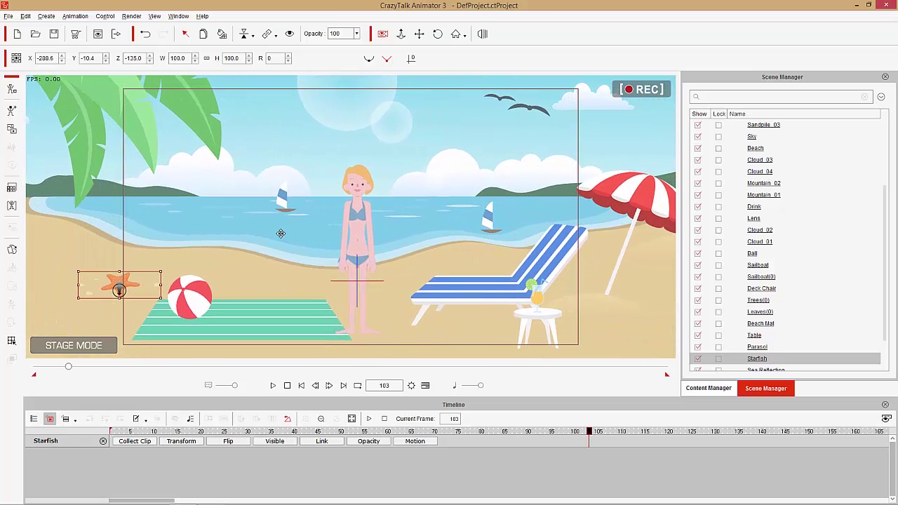
pyautogui.scroll(3, 429, 257)
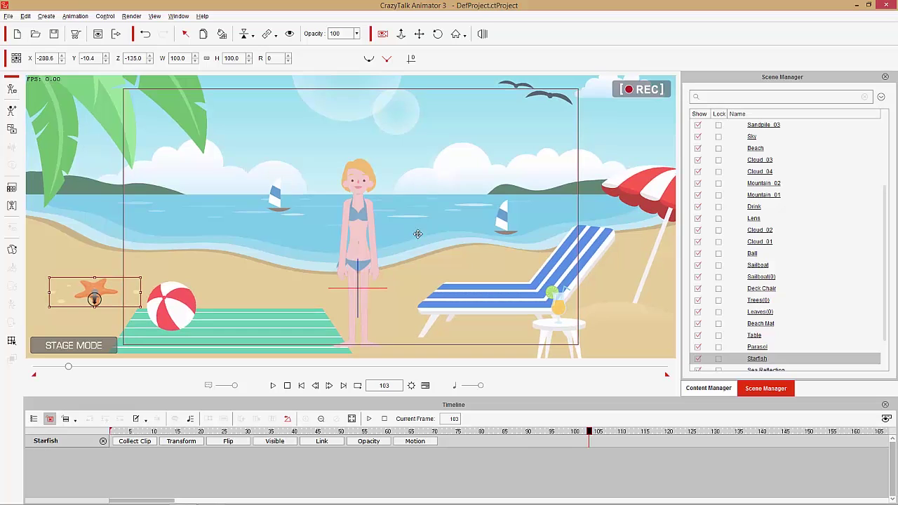
pyautogui.moveTo(418, 238); pyautogui.dragTo(417, 218)
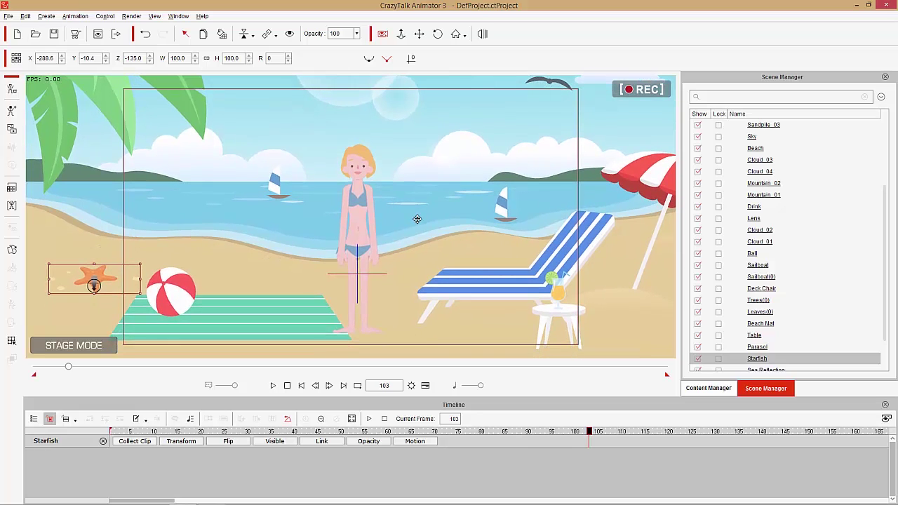
# Show the Project track with its Camera sub-track in the timeline
pyautogui.click(35, 419)
pyautogui.click(43, 424)
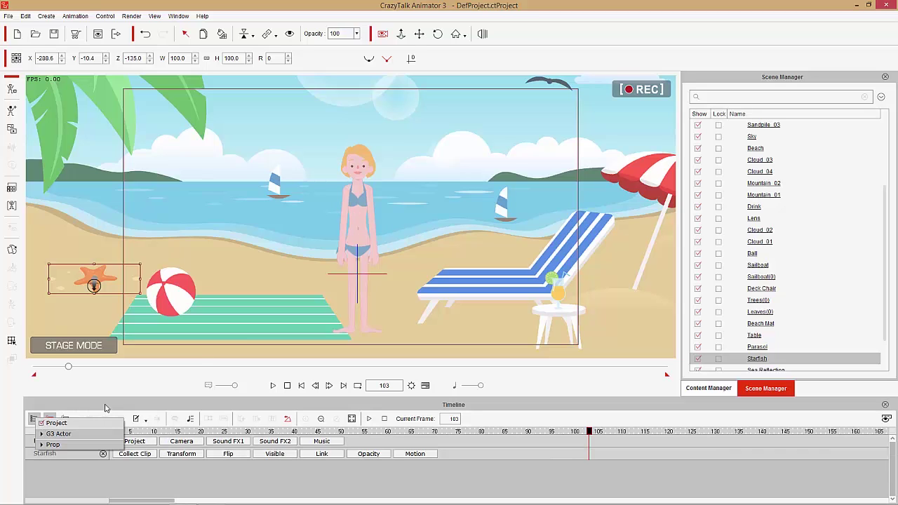
pyautogui.click(179, 442)
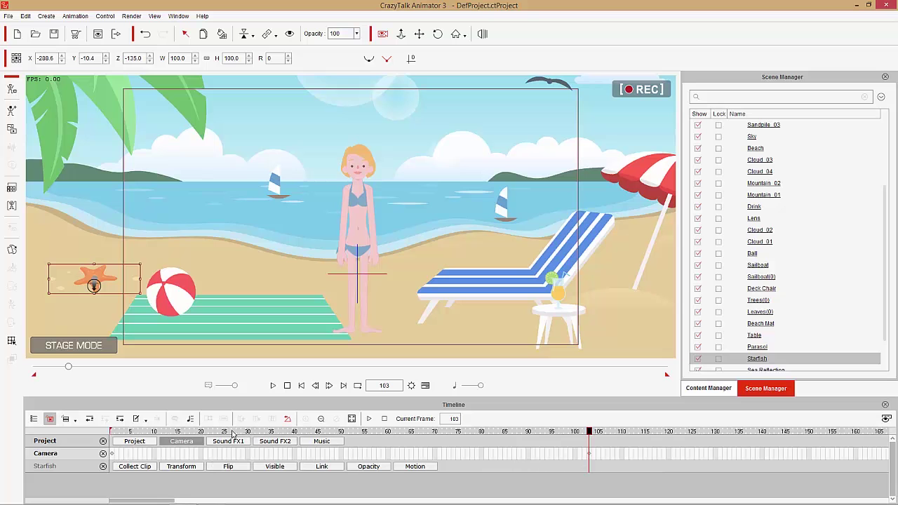
# Rewind to frame 1, play back the camera move and stop it
pyautogui.moveTo(231, 433); pyautogui.dragTo(83, 432)
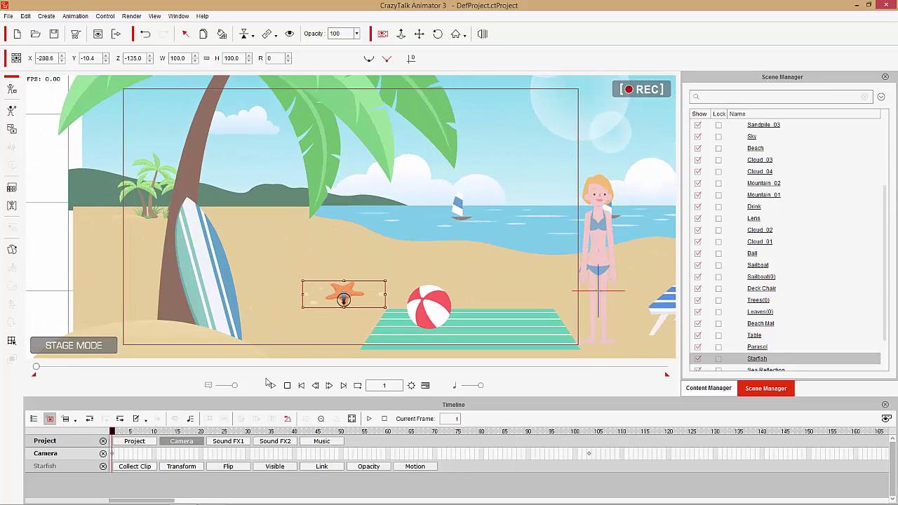
pyautogui.click(273, 385)
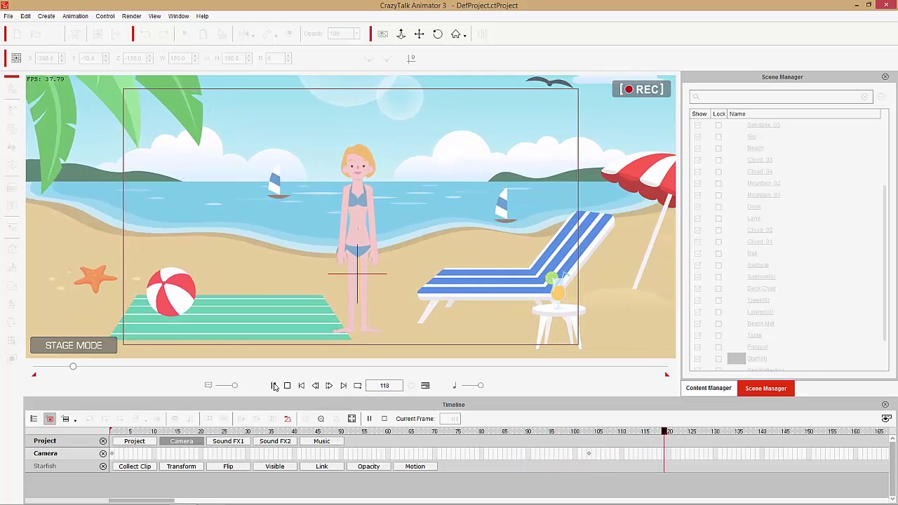
pyautogui.click(287, 385)
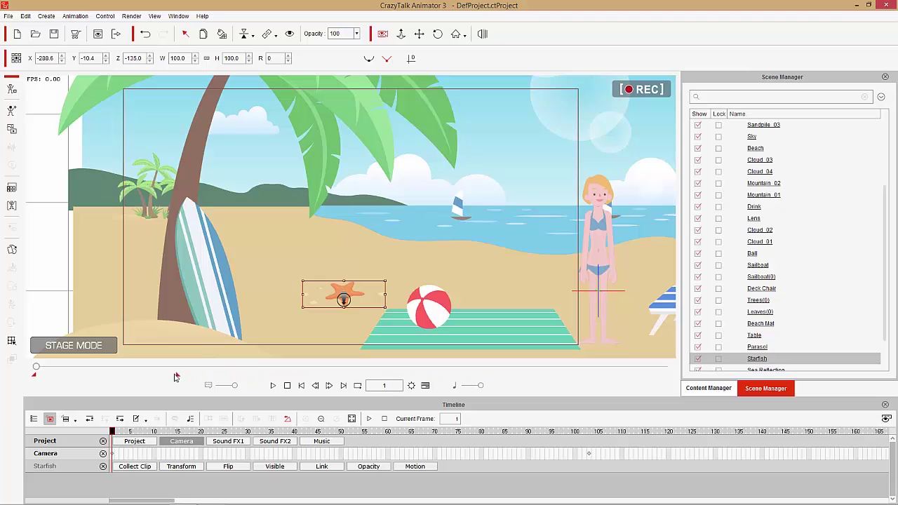
# Shorten the playback range to end at frame 135 and play back that range
pyautogui.moveTo(133, 379)
pyautogui.mouseDown()
pyautogui.moveTo(71, 383)
pyautogui.moveTo(79, 377)
pyautogui.mouseUp()
pyautogui.click(273, 386)
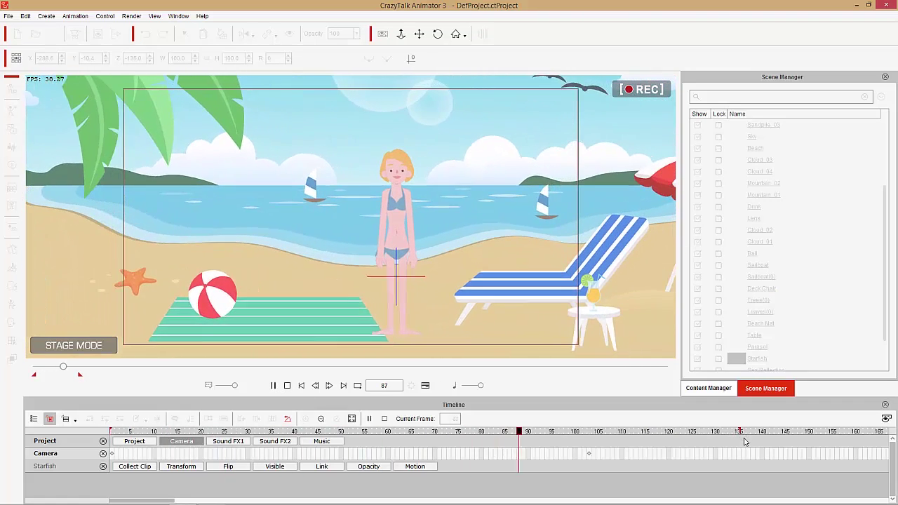
pyautogui.click(740, 432)
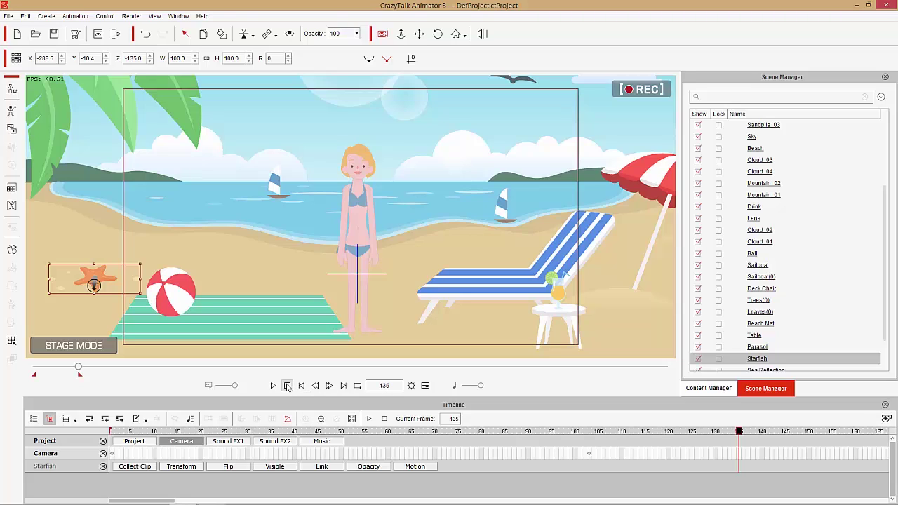
# Step through the animation frame by frame, jump to the end of the range, and return to the first frame
pyautogui.click(327, 386)
pyautogui.click(327, 387)
pyautogui.click(327, 387)
pyautogui.click(327, 386)
pyautogui.click(327, 386)
pyautogui.click(327, 386)
pyautogui.click(329, 388)
pyautogui.click(329, 388)
pyautogui.click(329, 388)
pyautogui.click(329, 387)
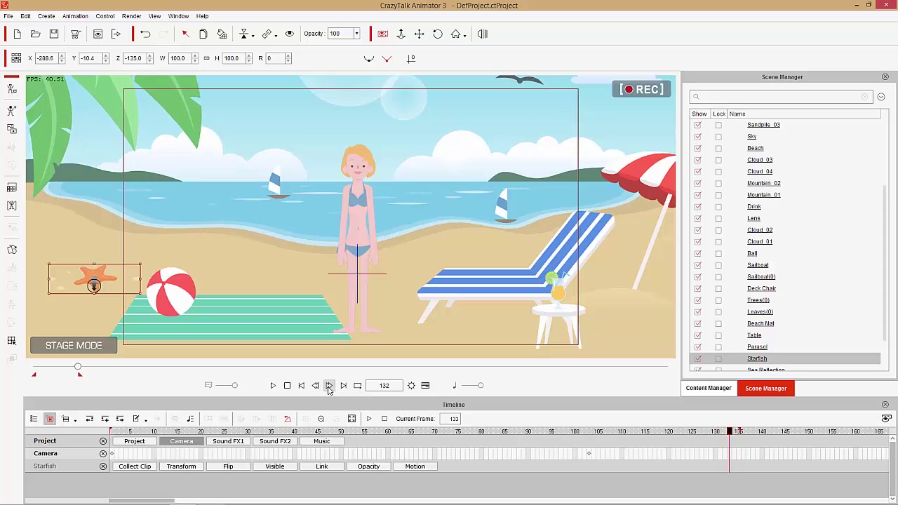
pyautogui.click(344, 387)
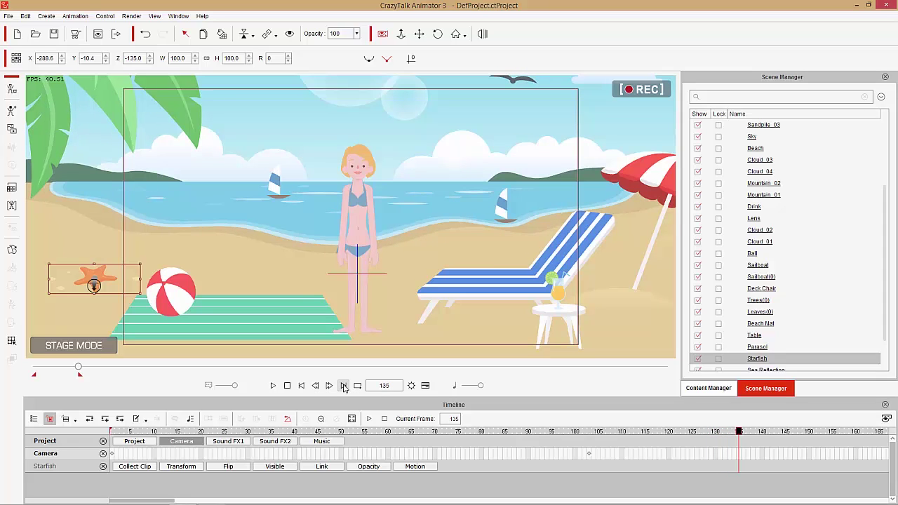
pyautogui.click(302, 386)
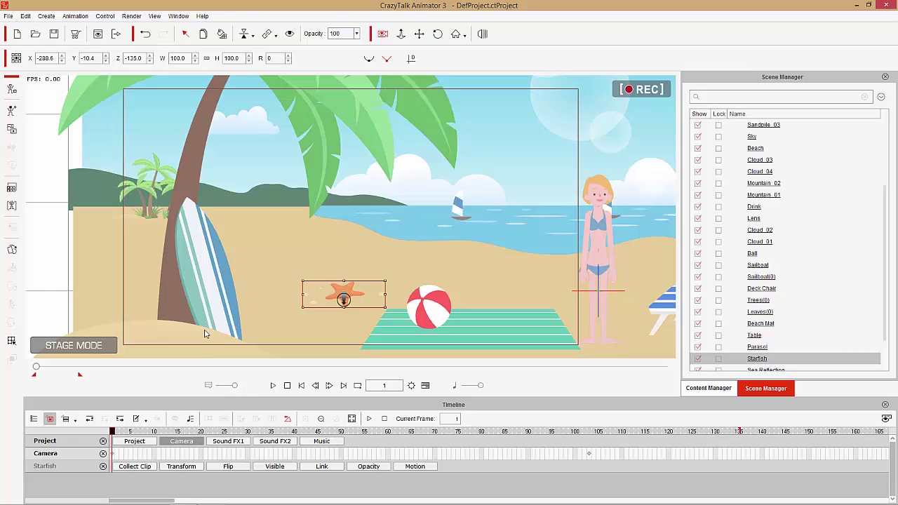
# Select the ball, the palm tree and the surfboard in turn to view each object's timeline tracks
pyautogui.click(431, 306)
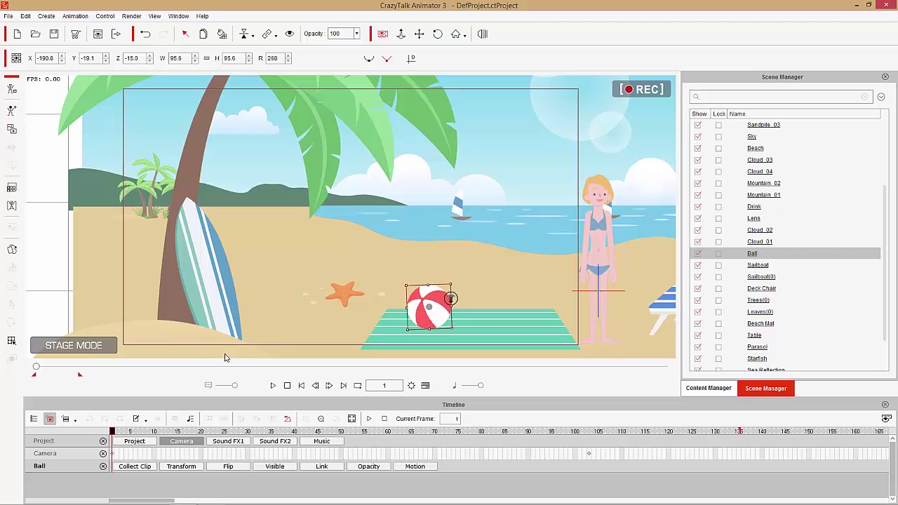
pyautogui.click(49, 420)
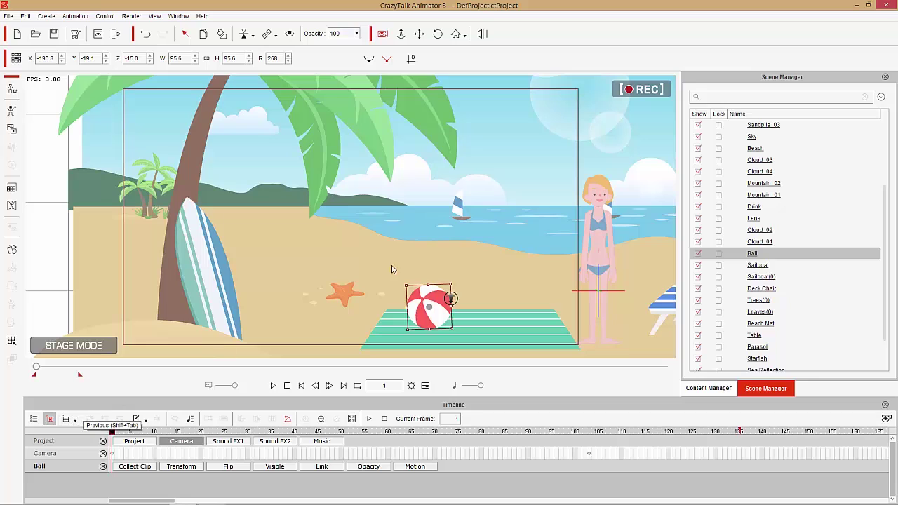
pyautogui.click(460, 209)
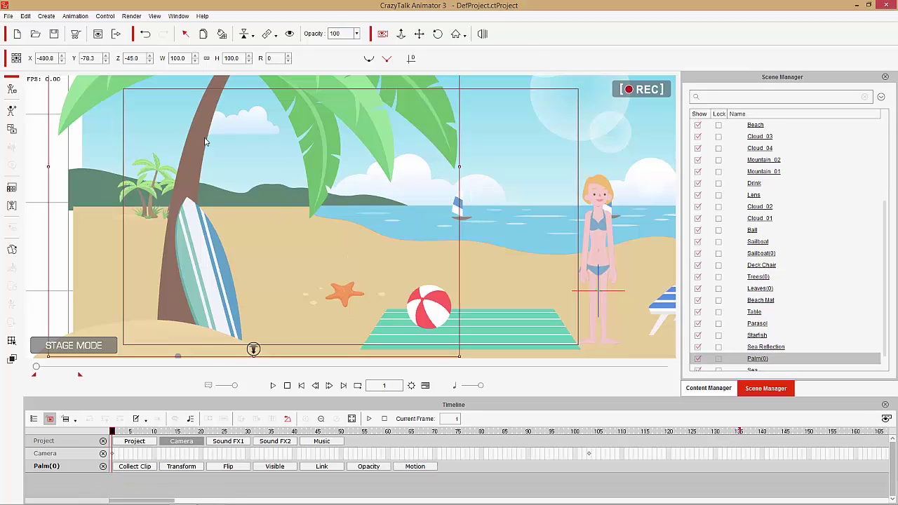
pyautogui.click(197, 244)
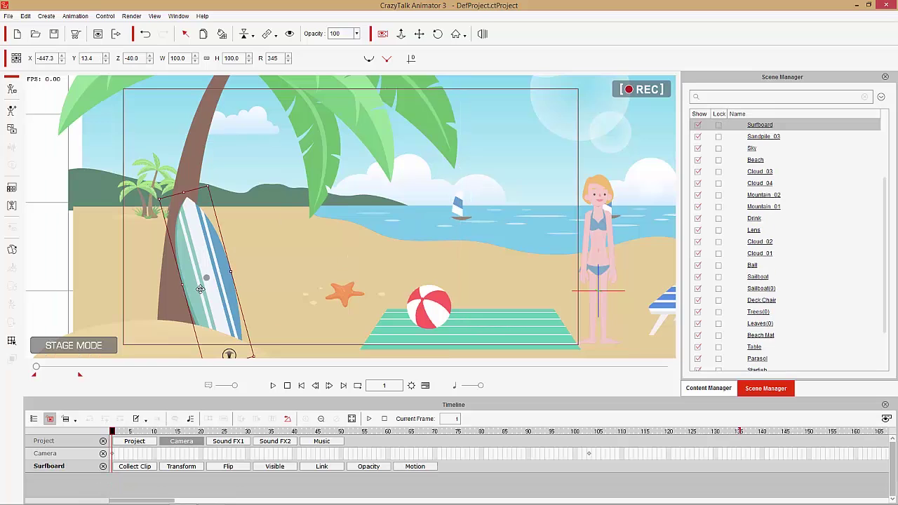
# Remove the Camera and Project tracks from the timeline and close the timeline
pyautogui.click(103, 454)
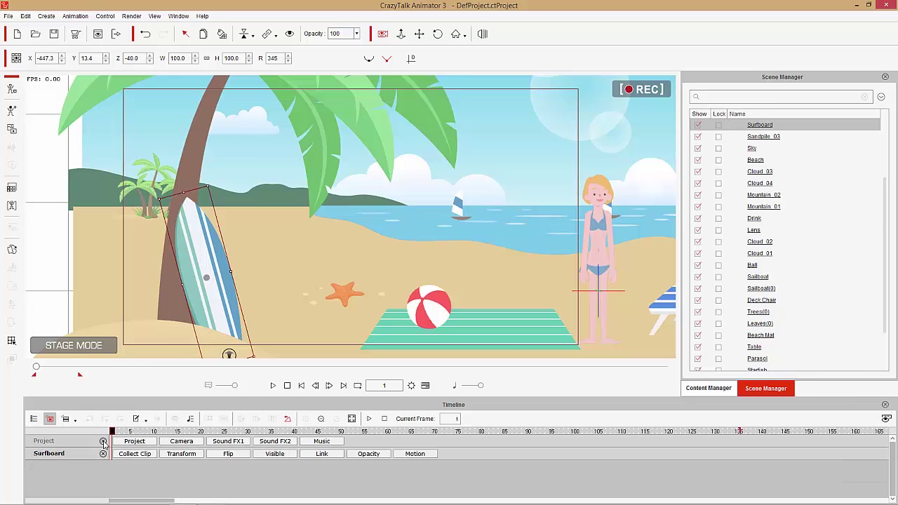
pyautogui.click(102, 441)
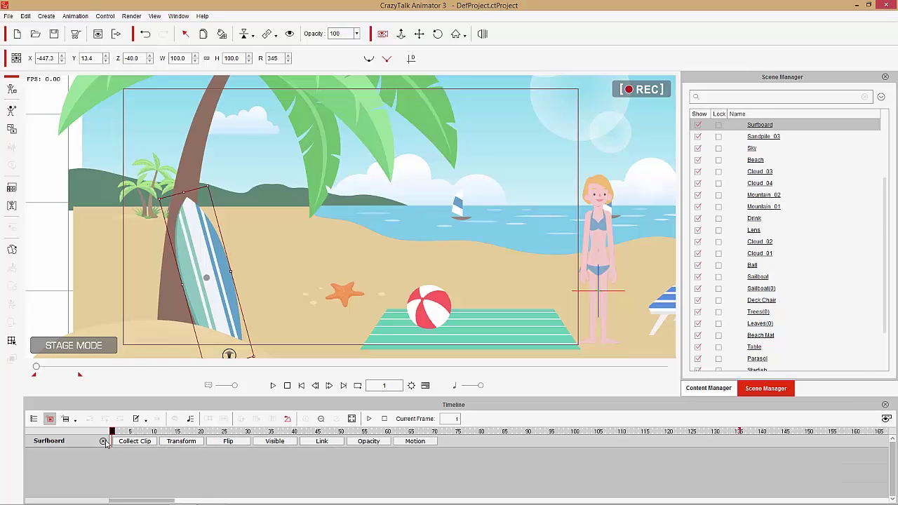
pyautogui.click(885, 405)
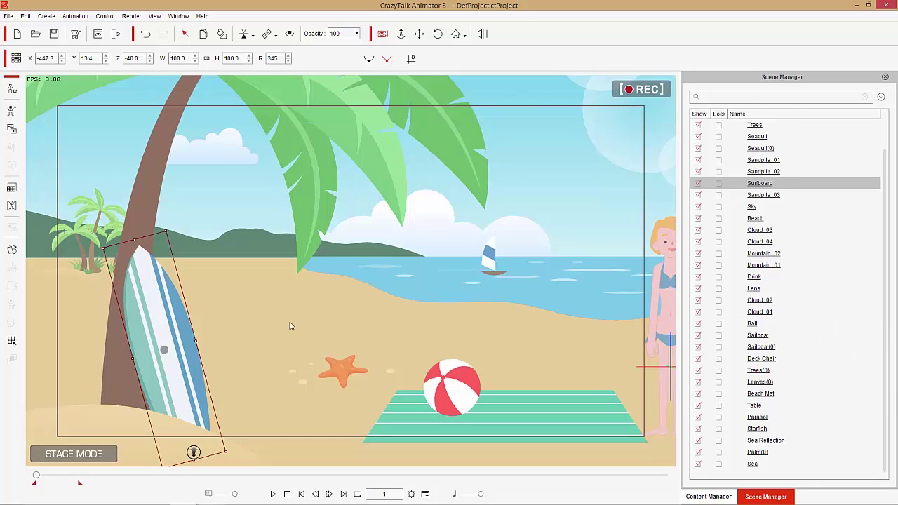
# Select the female character at frame 134, view the Create Media import options, and dismiss them
pyautogui.moveTo(36, 475); pyautogui.dragTo(78, 477)
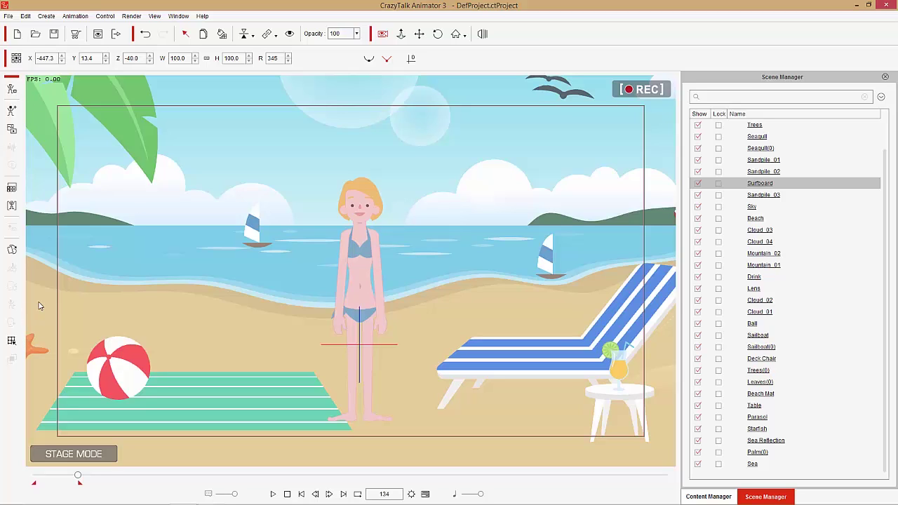
pyautogui.click(365, 236)
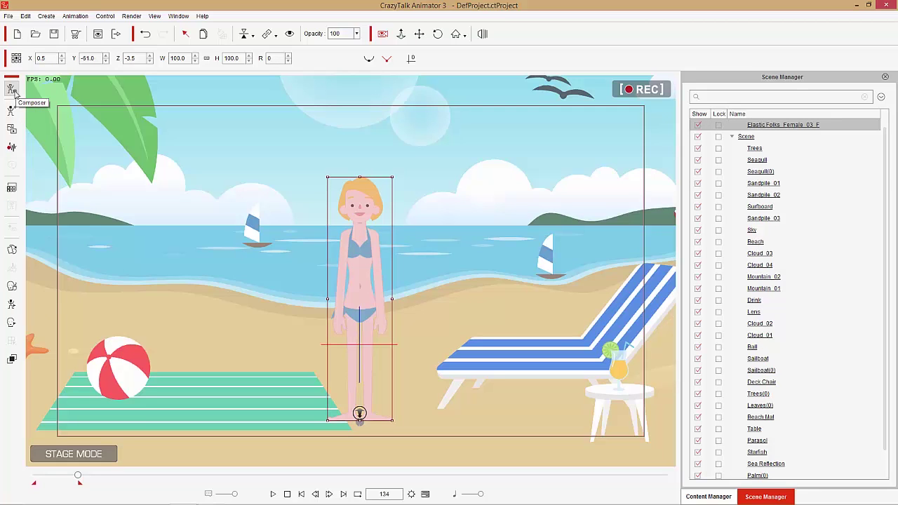
pyautogui.click(11, 128)
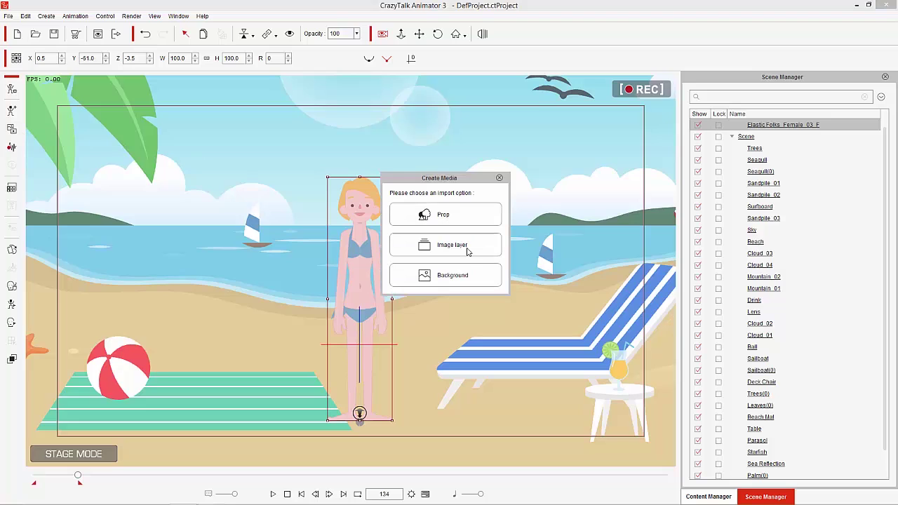
pyautogui.click(498, 178)
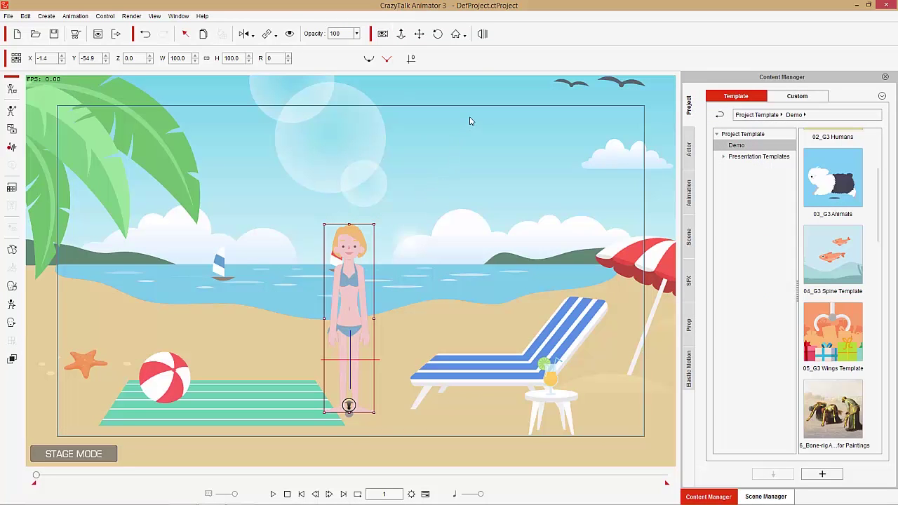
# Orbit the stage in 3D view, shift the female character along the depth axis, and select the blue striped lounge chair
pyautogui.click(482, 34)
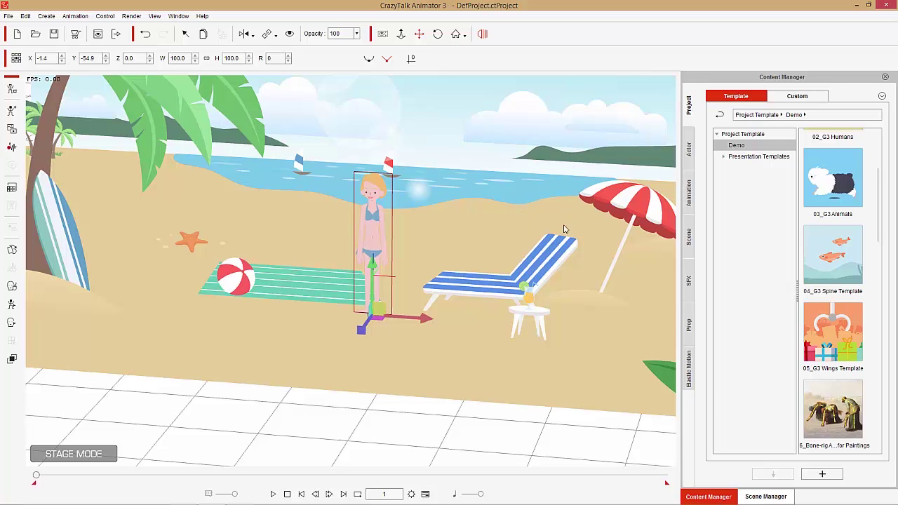
pyautogui.moveTo(607, 236); pyautogui.dragTo(559, 217)
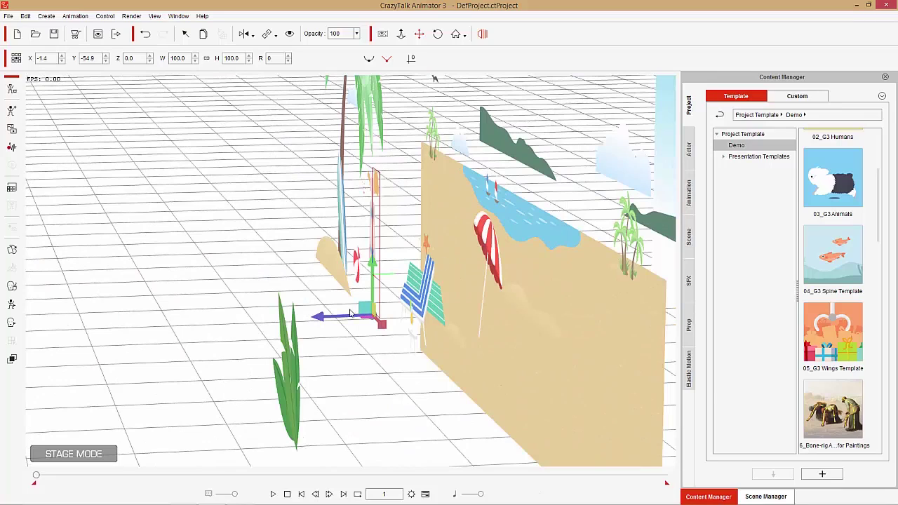
pyautogui.moveTo(325, 317); pyautogui.dragTo(351, 314)
pyautogui.click(424, 295)
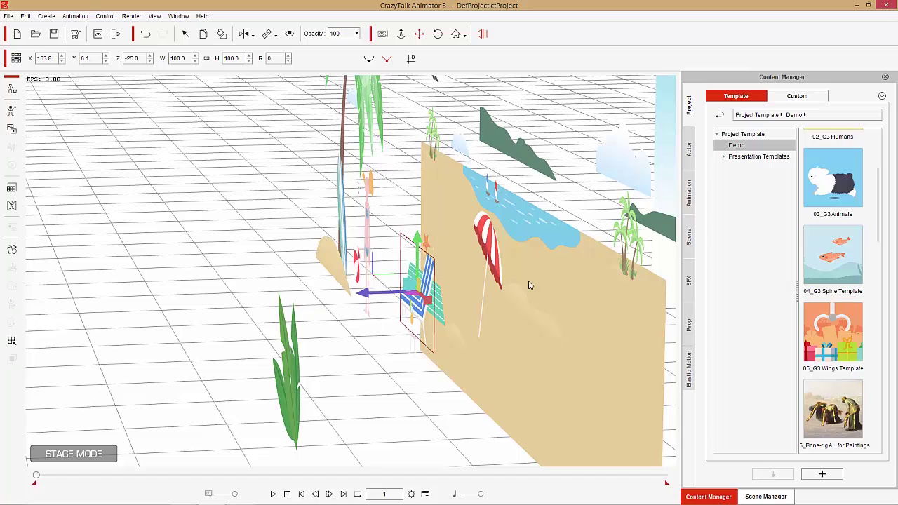
# Back in the 2D view, set the lounge chair's depth to about Z -118 and move it to about X 149, Y 11
pyautogui.click(483, 35)
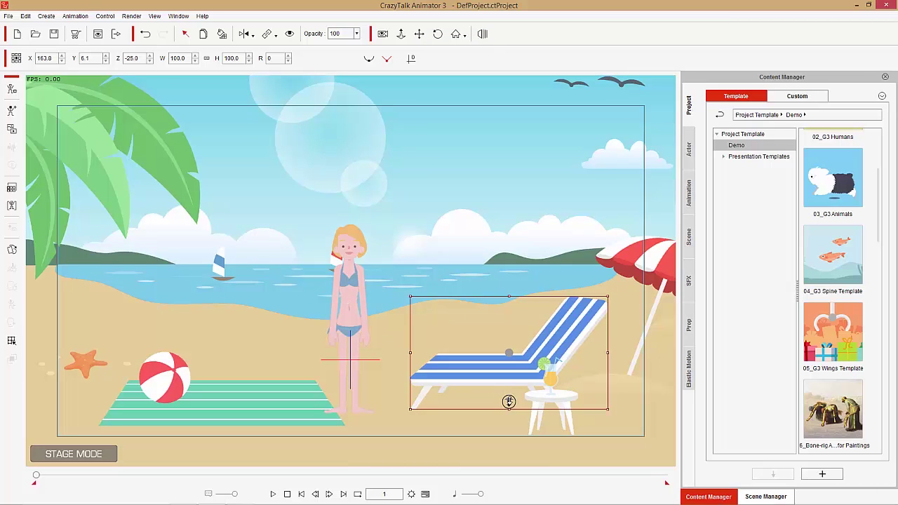
pyautogui.moveTo(508, 402)
pyautogui.mouseDown()
pyautogui.moveTo(505, 351)
pyautogui.moveTo(532, 430)
pyautogui.moveTo(500, 349)
pyautogui.moveTo(498, 395)
pyautogui.mouseUp()
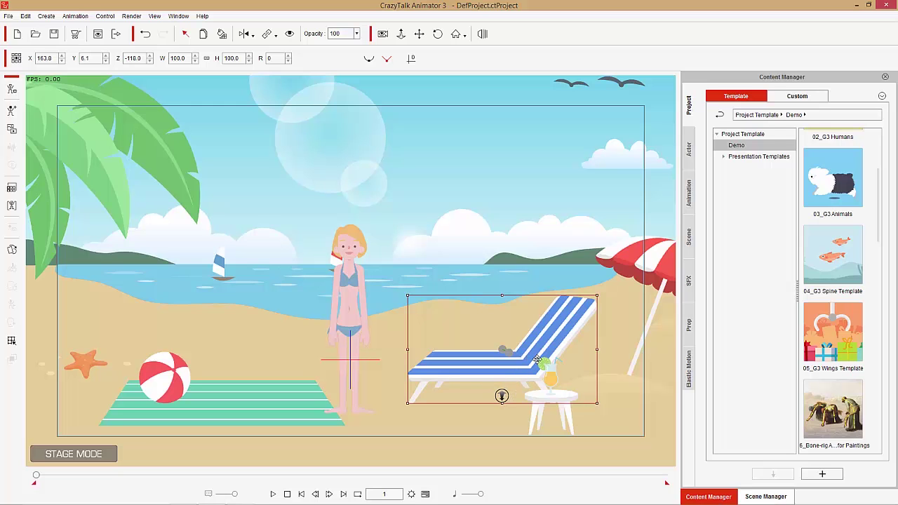
pyautogui.moveTo(534, 356)
pyautogui.mouseDown()
pyautogui.moveTo(515, 354)
pyautogui.moveTo(540, 364)
pyautogui.moveTo(526, 337)
pyautogui.moveTo(549, 339)
pyautogui.moveTo(523, 355)
pyautogui.mouseUp()
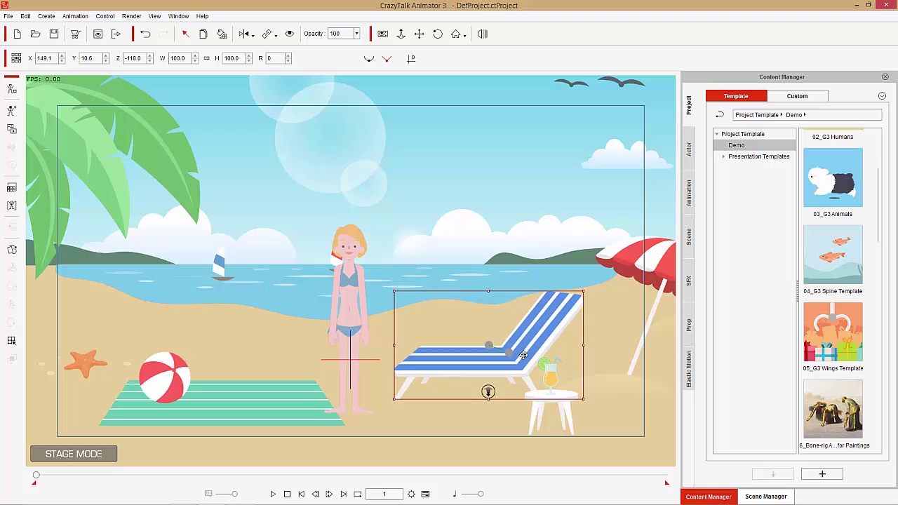